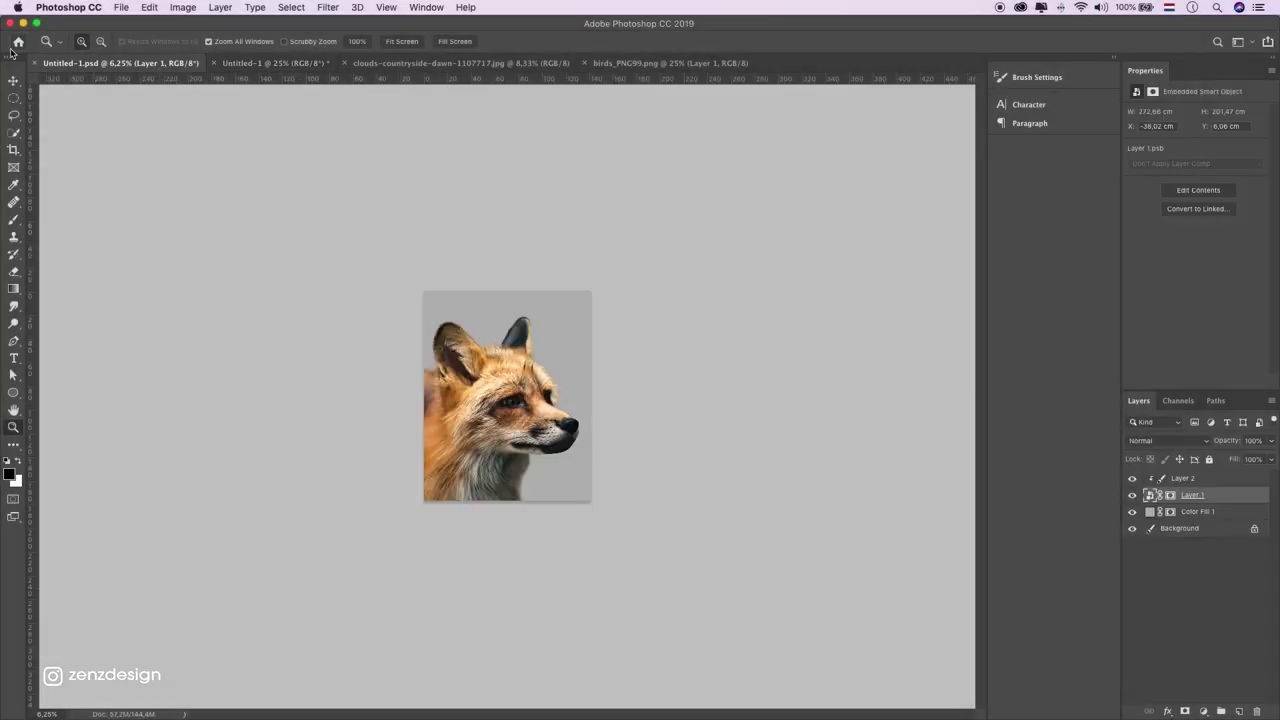
Merge the fox with Layer 2 and drag the merged layer onto the Untitled-1 canvas
click(14, 80)
ctrl+click(1195, 479)
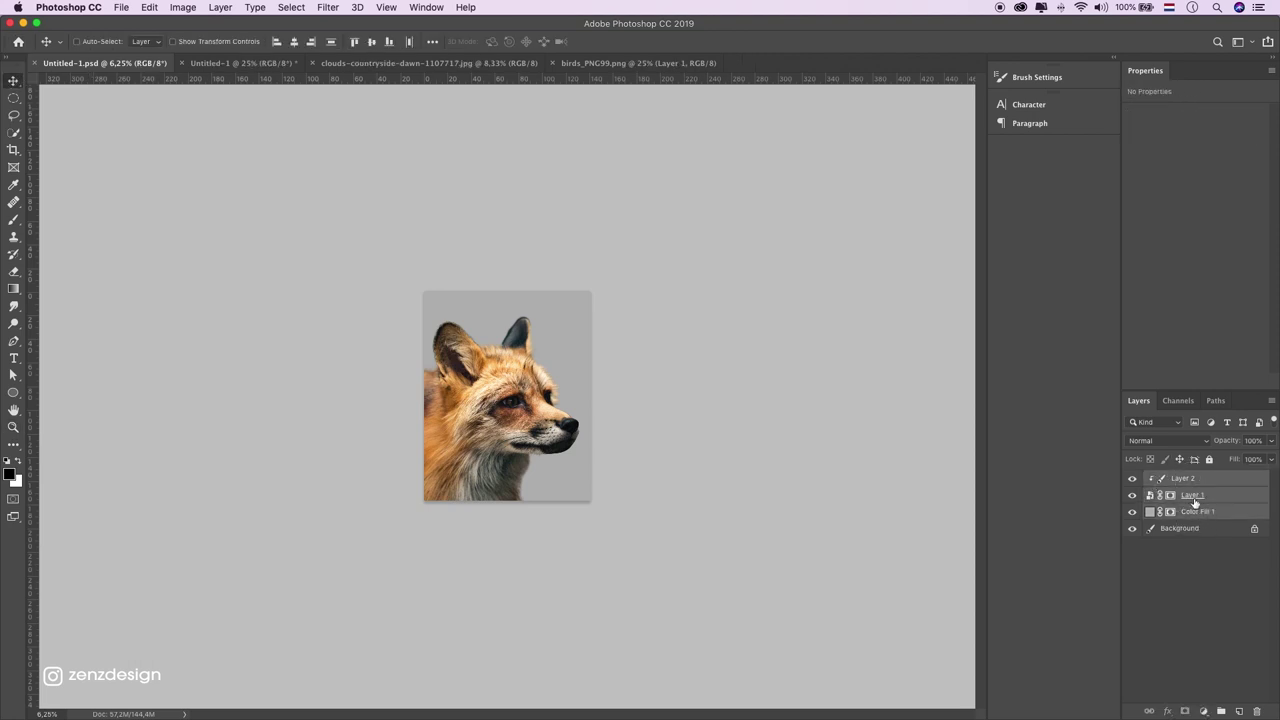
key(ctrl+e)
drag(470, 360, 257, 68)
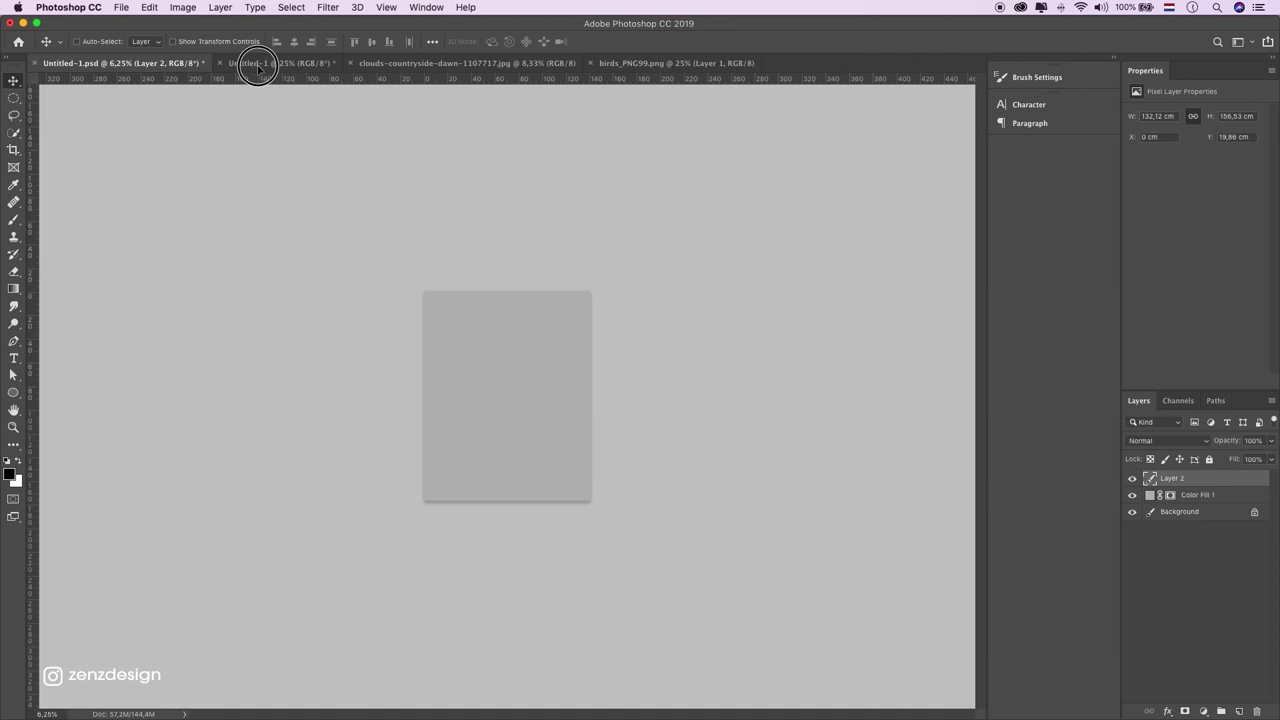
drag(257, 68, 480, 392)
Convert the fox layer to a smart object and begin shrinking and repositioning it
right_click(1180, 481)
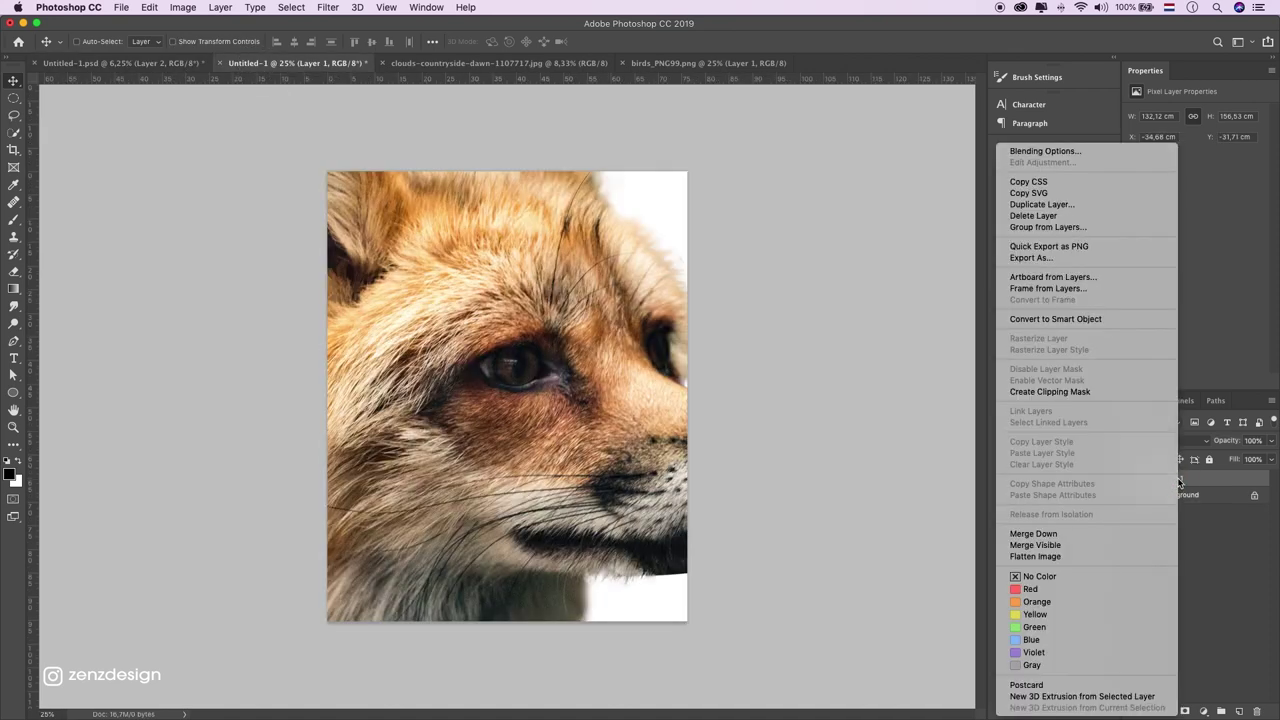
click(1090, 319)
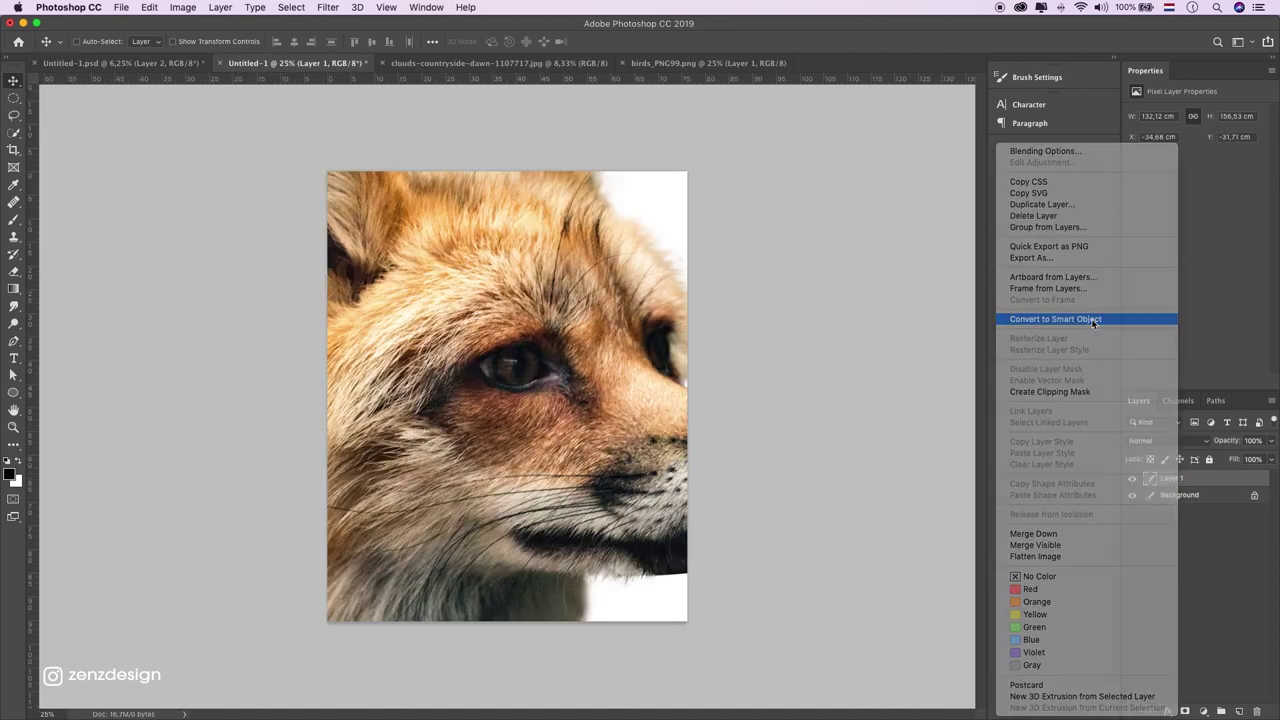
key(ctrl+t)
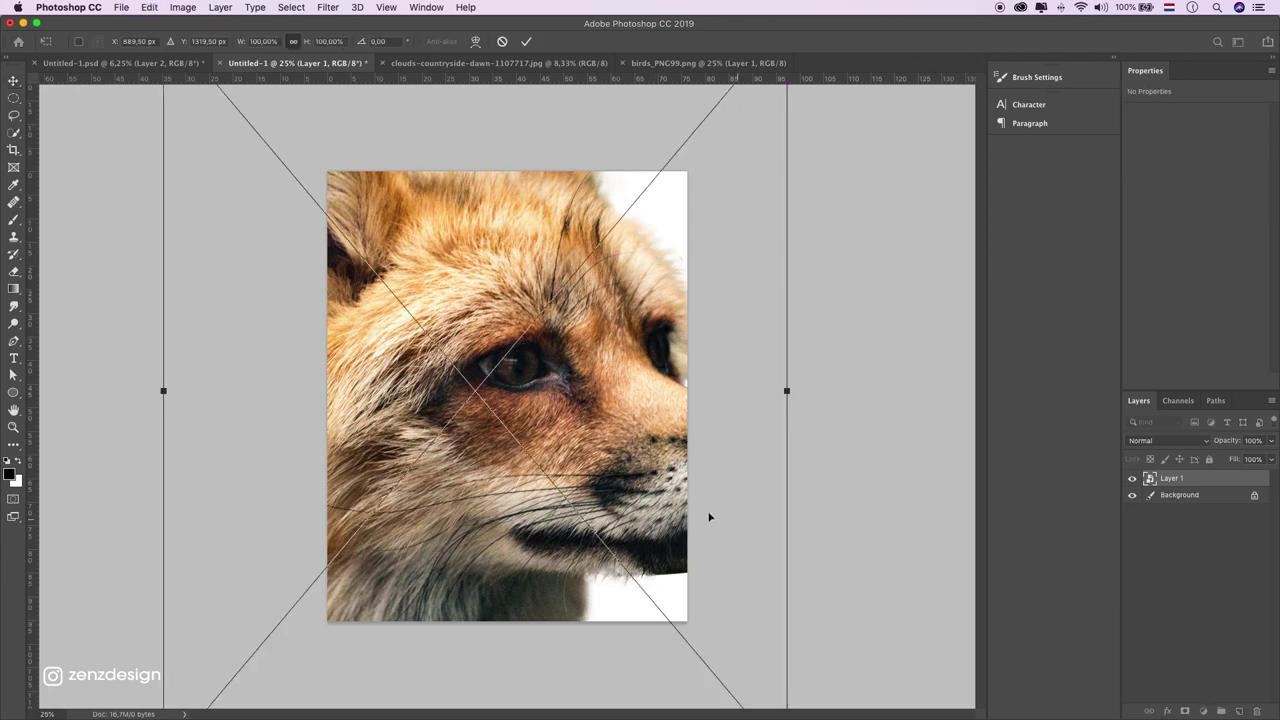
drag(708, 514, 735, 335)
drag(808, 619, 619, 375)
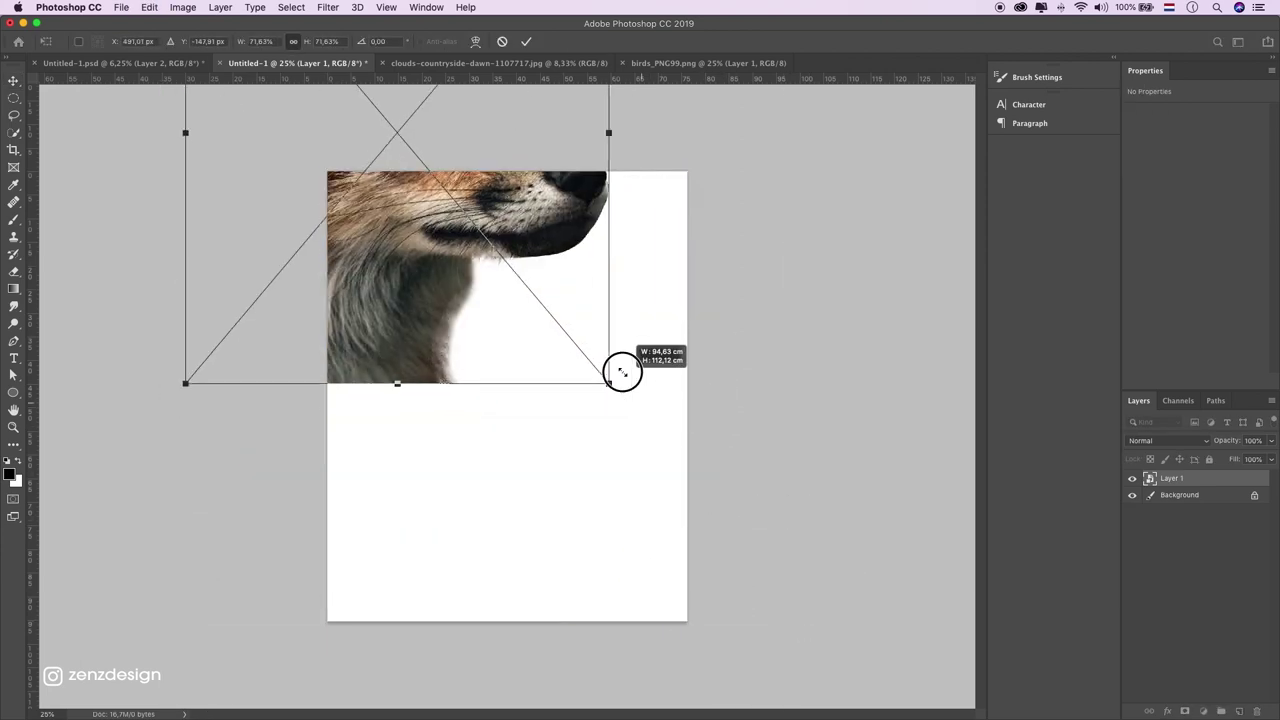
drag(487, 253, 502, 500)
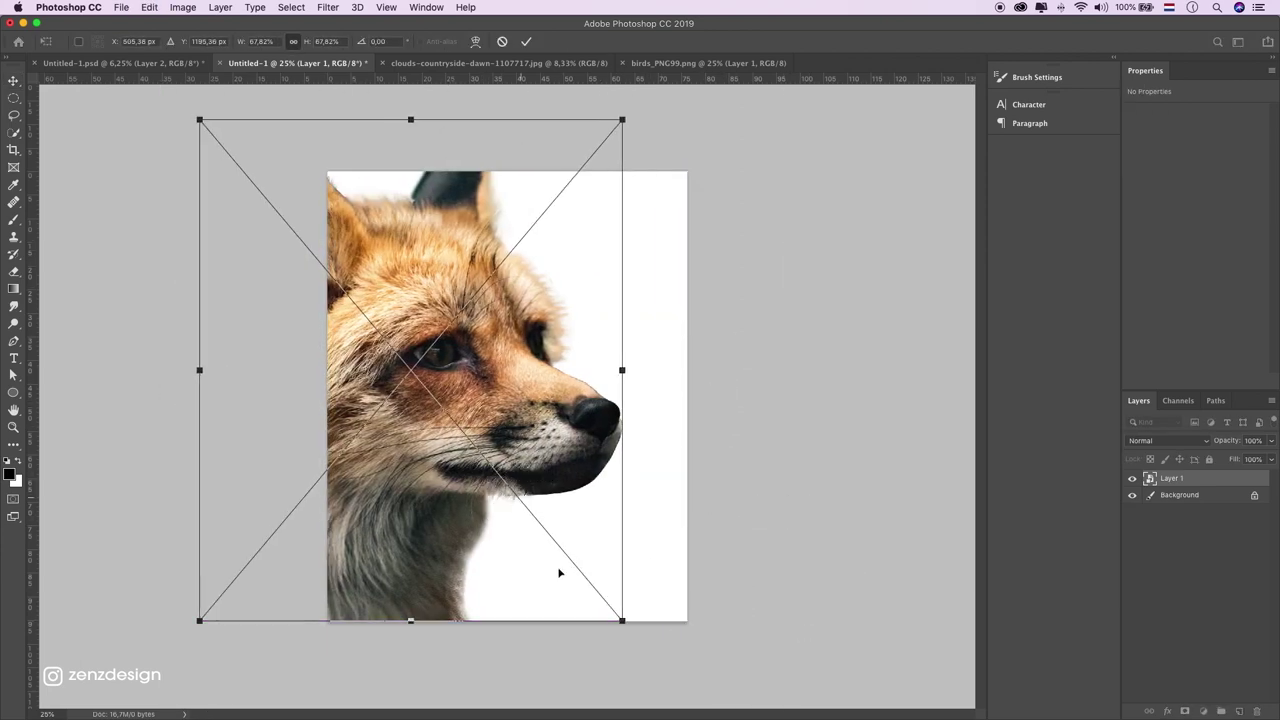
Scale the fox to about 52% so its whole head fits the canvas
drag(622, 620, 549, 531)
drag(475, 361, 574, 456)
drag(644, 216, 623, 243)
drag(483, 318, 512, 317)
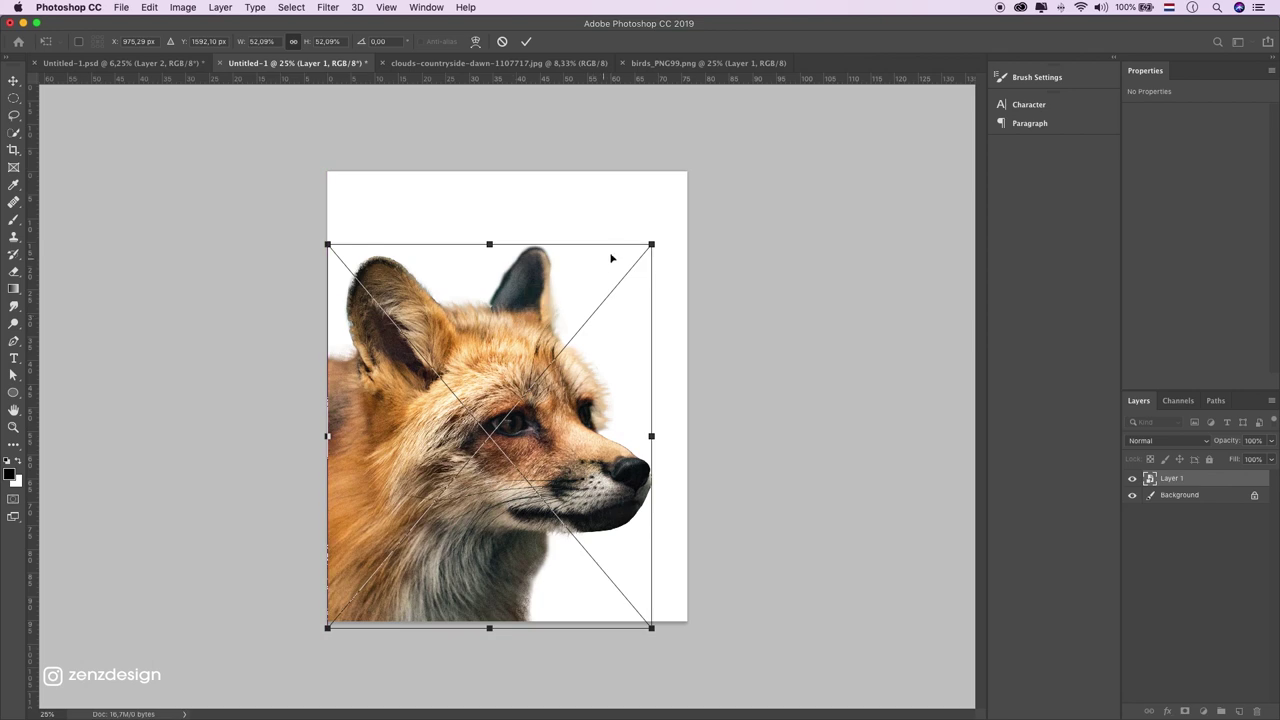
key(Return)
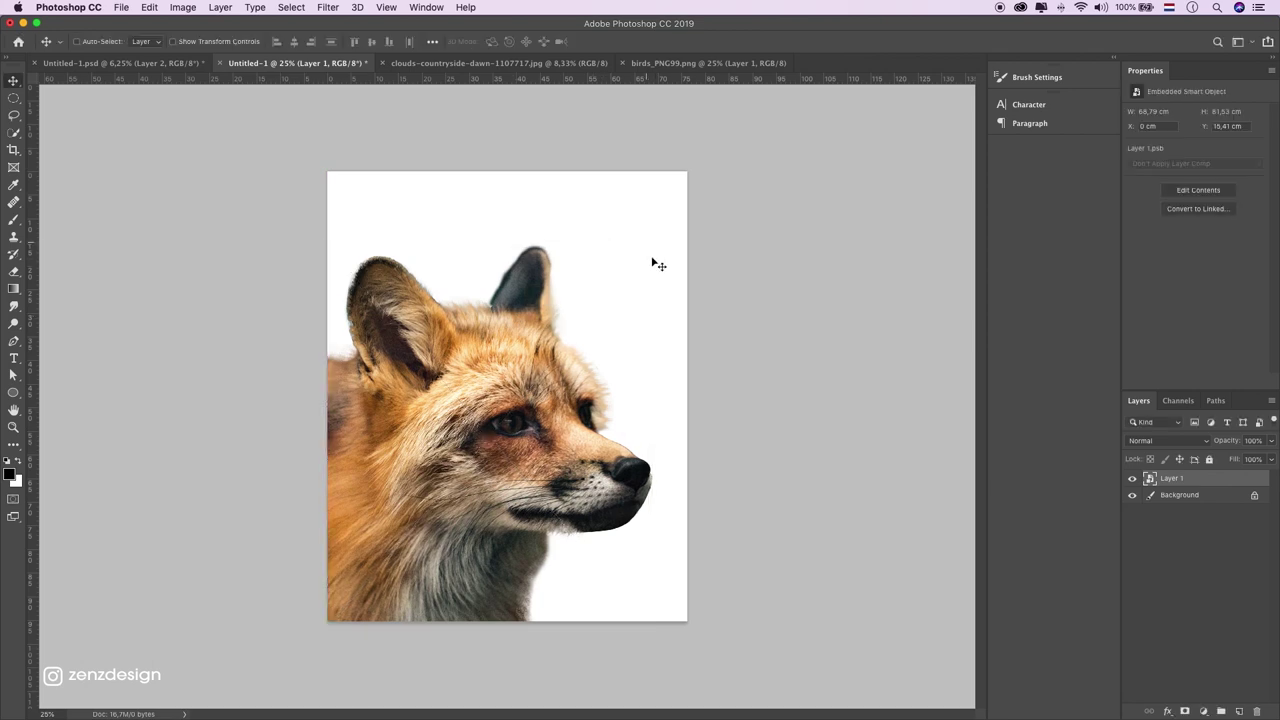
click(492, 63)
Bring the countryside image into Untitled-1 below the fox layer and start resizing it
mouse_move(533, 372)
mouse_down()
mouse_move(253, 74)
mouse_move(540, 440)
mouse_up()
drag(1151, 478, 1150, 503)
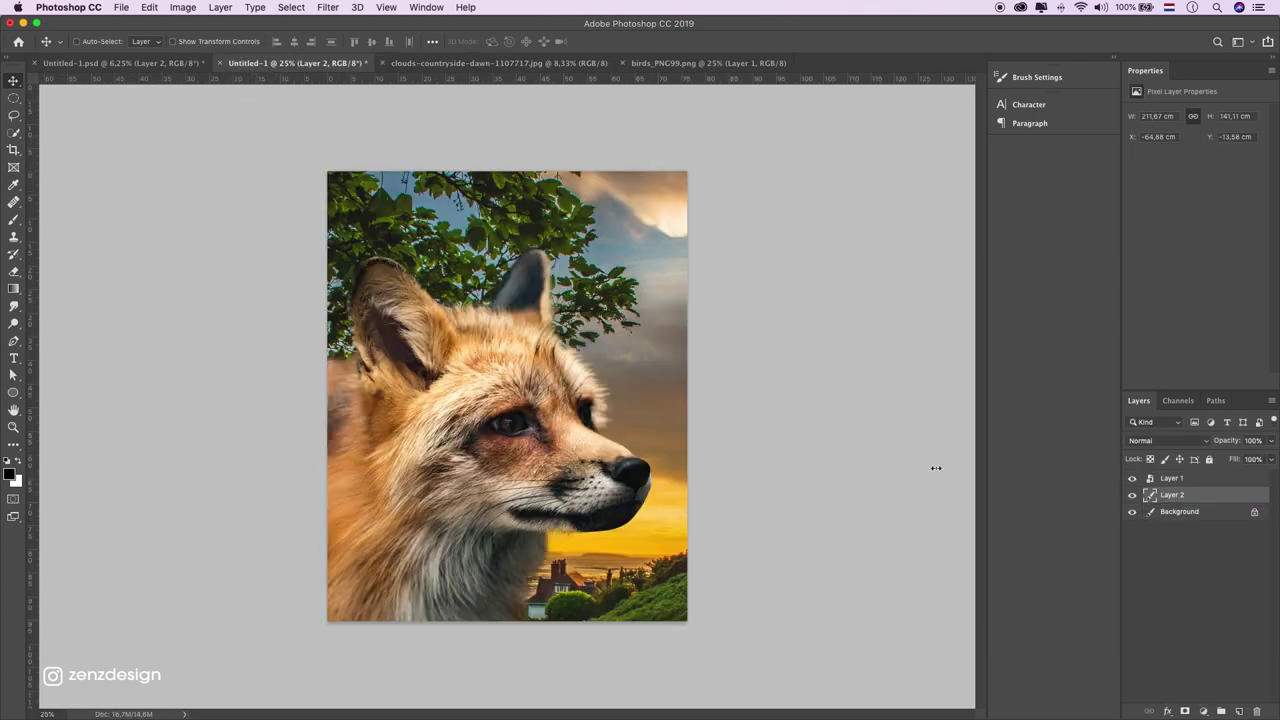
key(ctrl+t)
drag(414, 176, 655, 173)
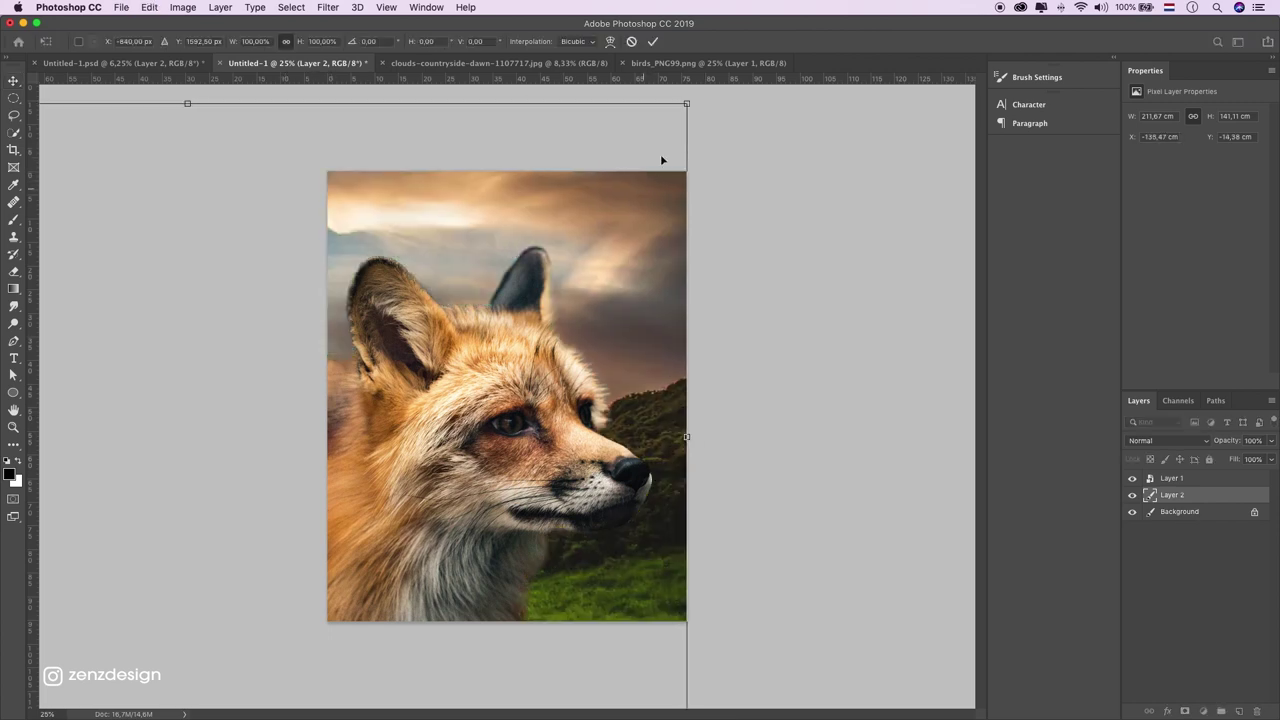
drag(683, 105, 323, 366)
Size the landscape to about 73.6%, shifted slightly right, so trees and sunset fill the background
drag(710, 245, 749, 206)
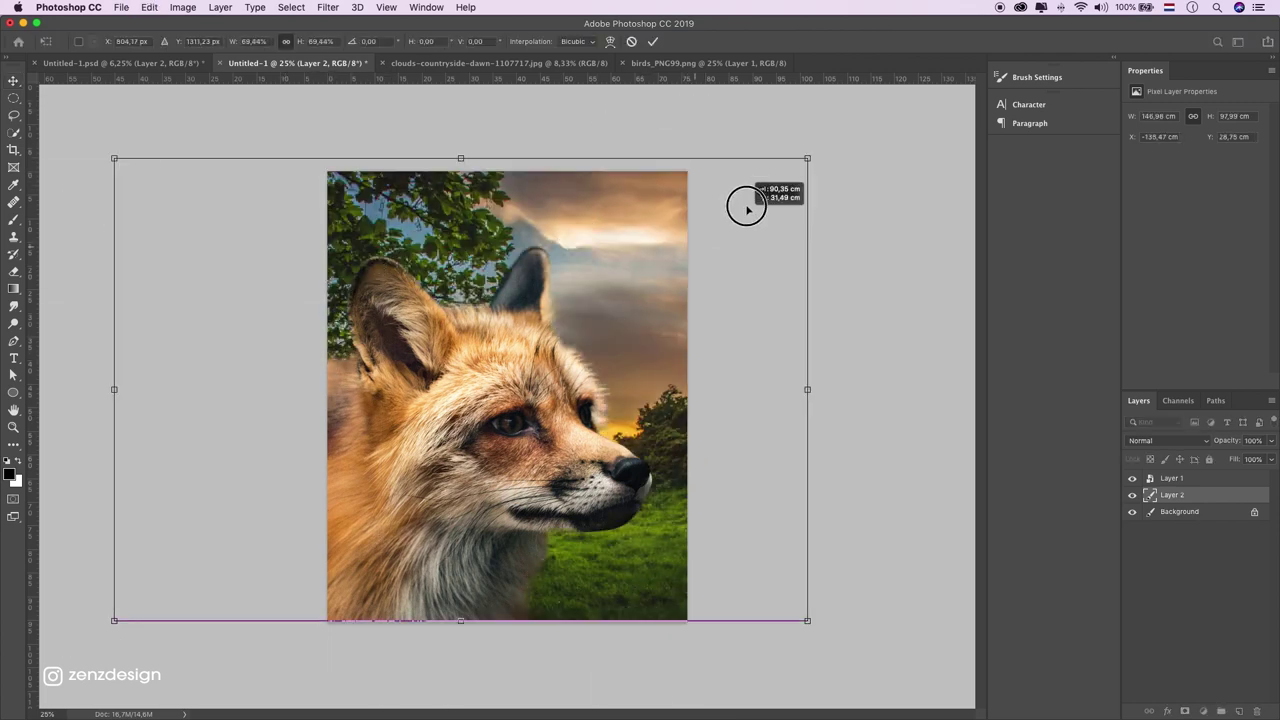
drag(706, 270, 712, 287)
drag(617, 274, 670, 279)
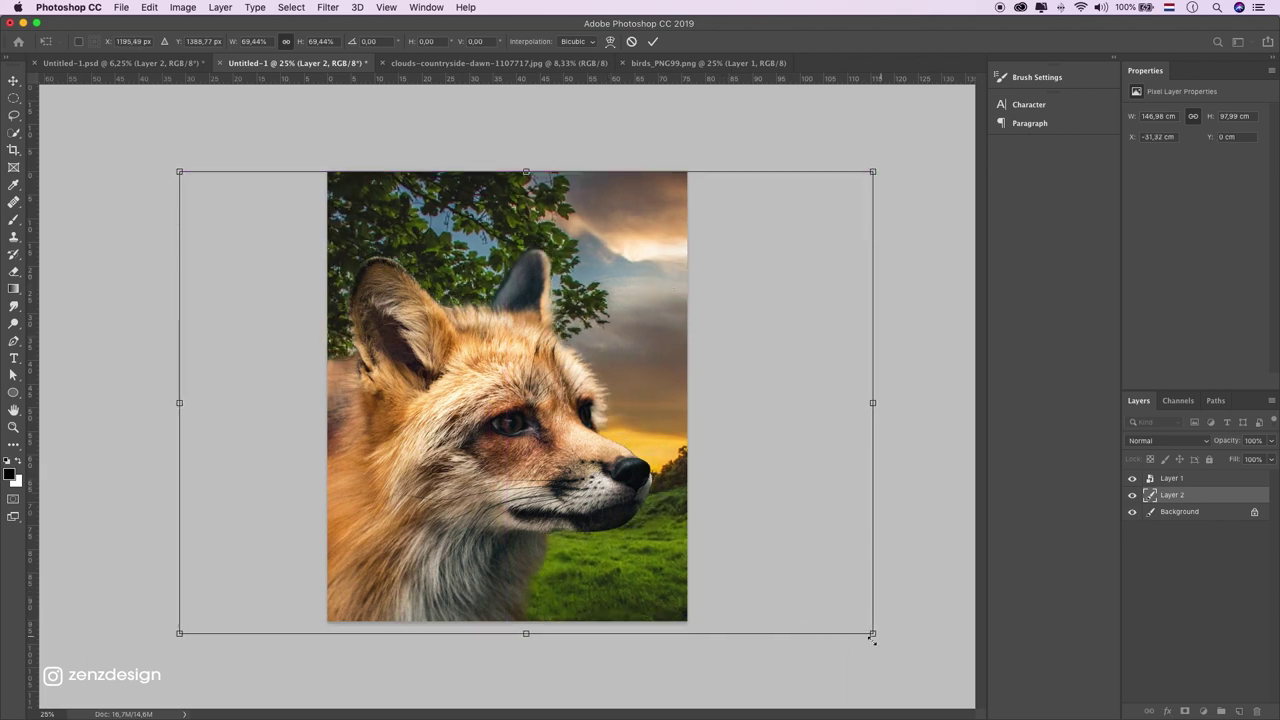
mouse_move(873, 634)
mouse_down()
mouse_move(943, 671)
mouse_move(911, 657)
mouse_up()
drag(655, 486, 671, 489)
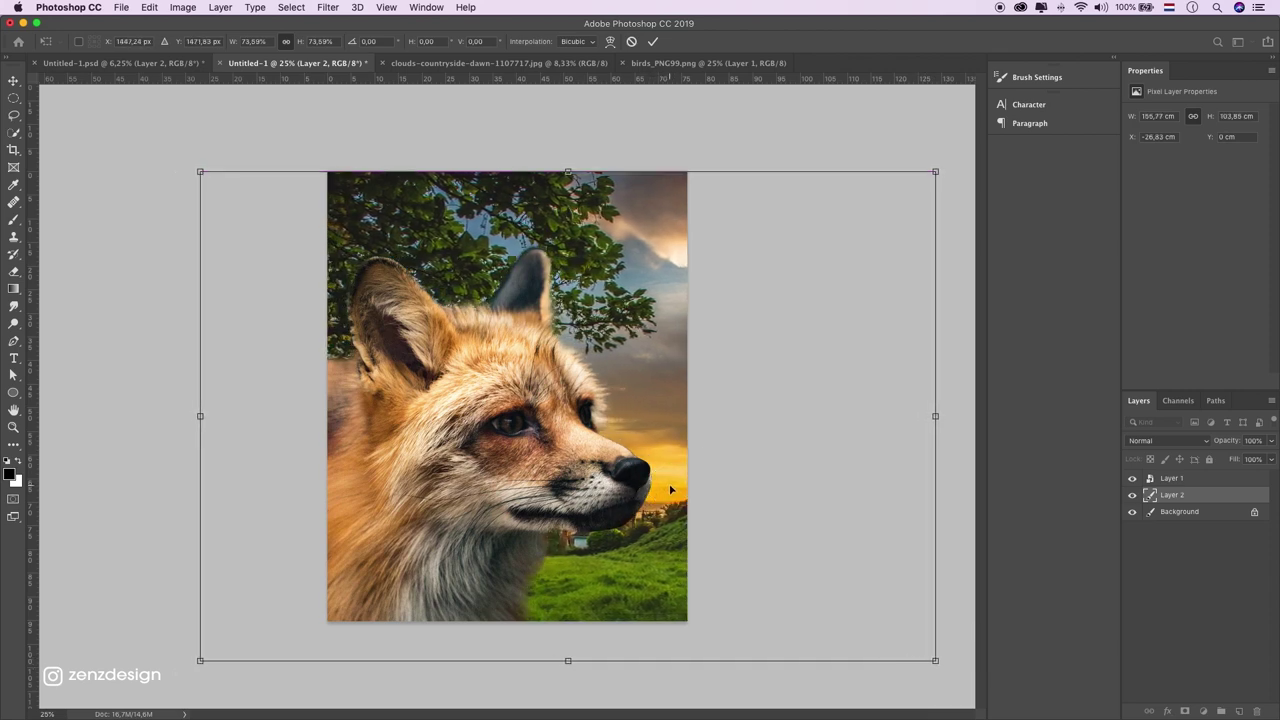
key(Return)
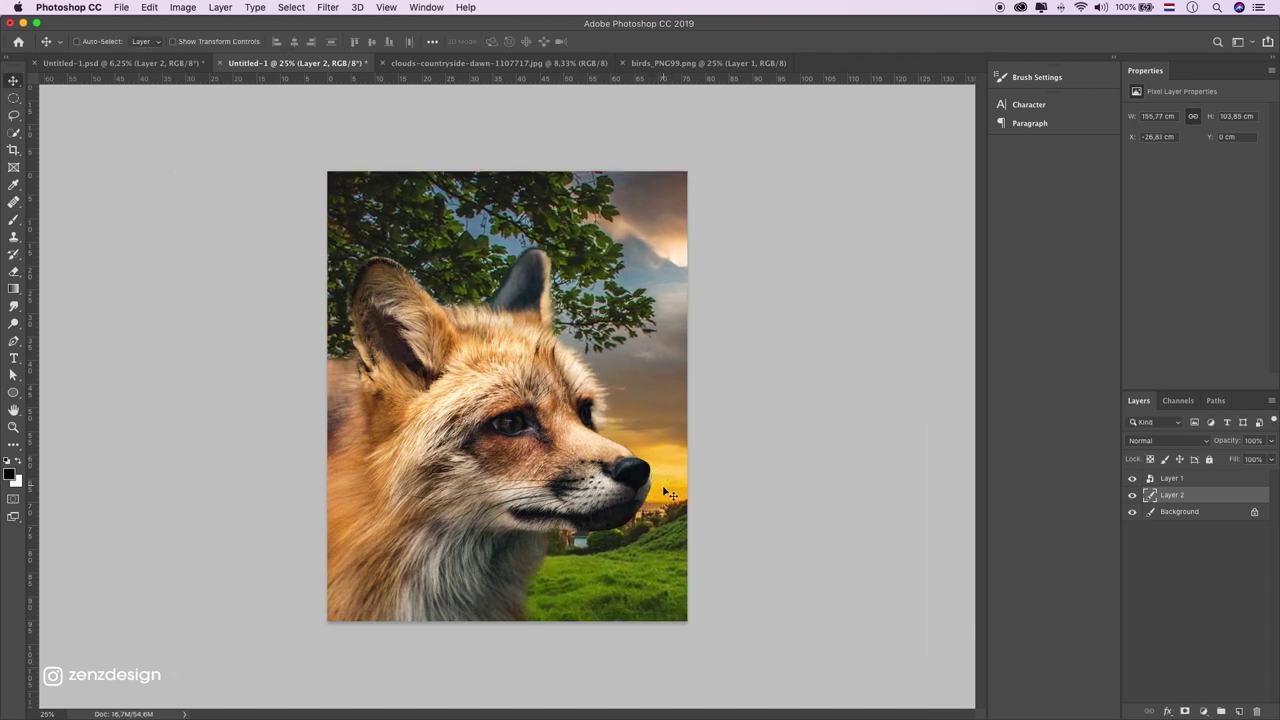
click(327, 7)
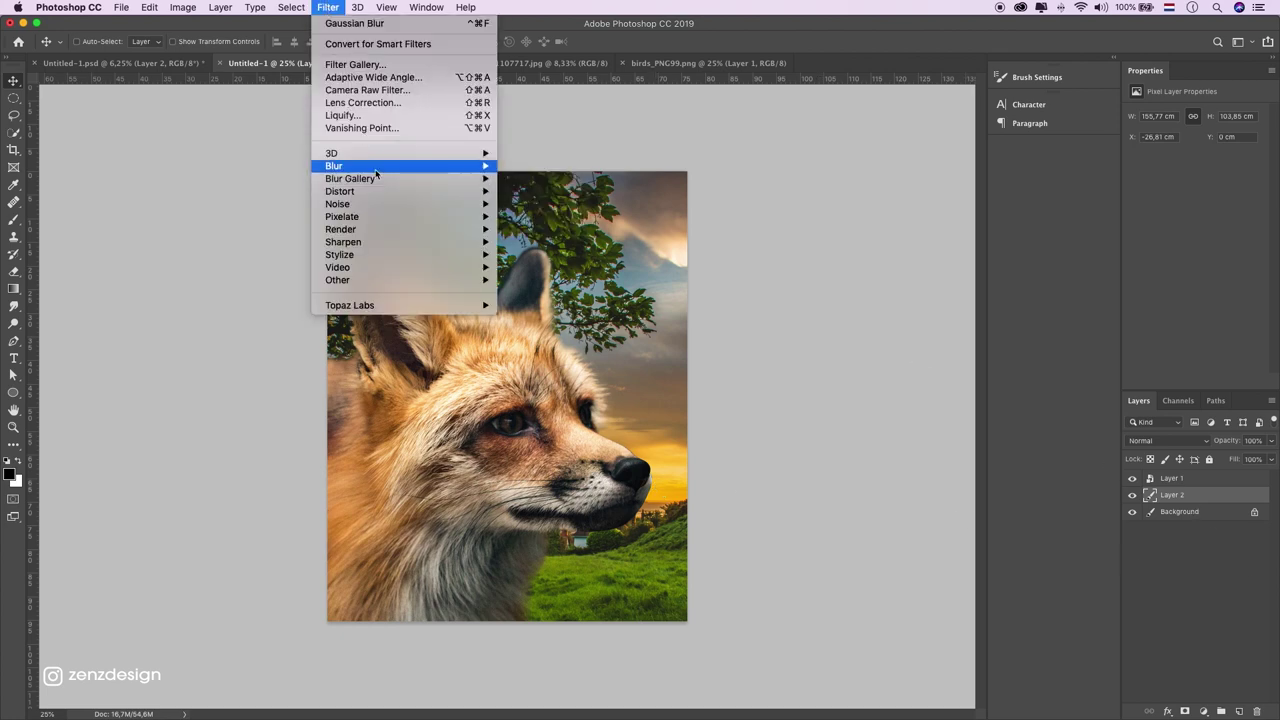
mouse_move(334, 166)
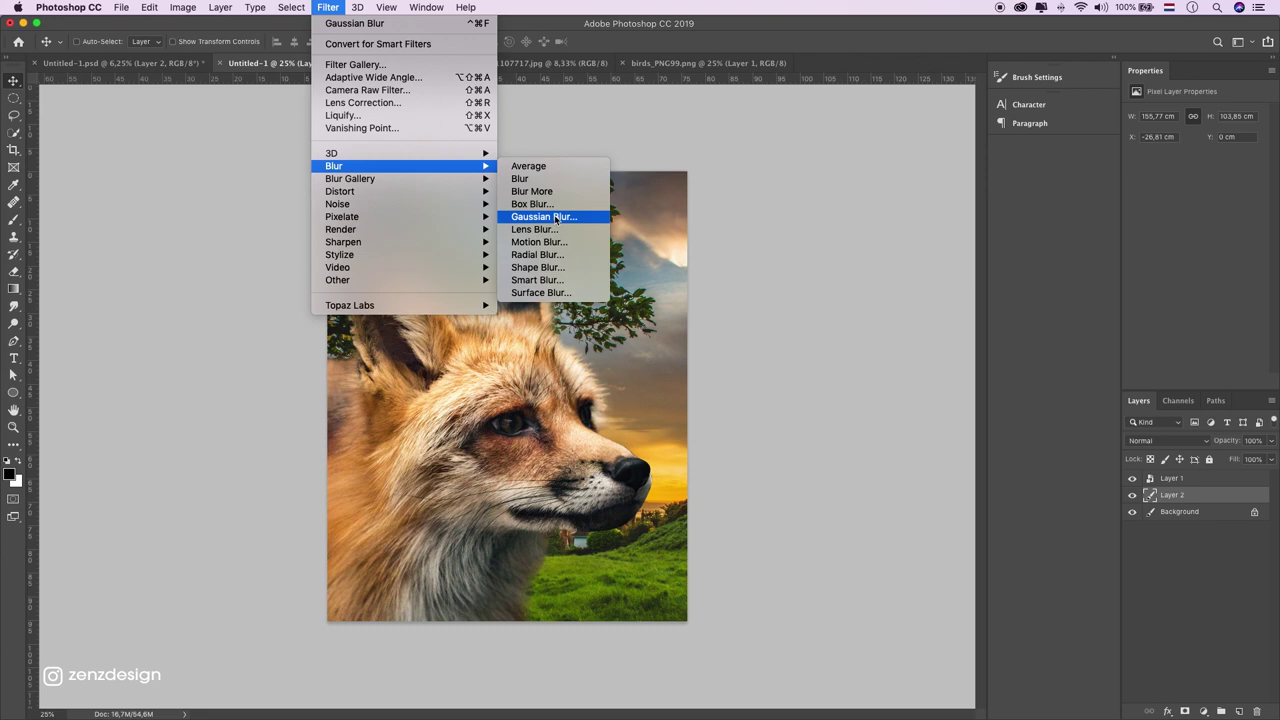
Blur the countryside layer with an 8.5-pixel Gaussian Blur
click(556, 220)
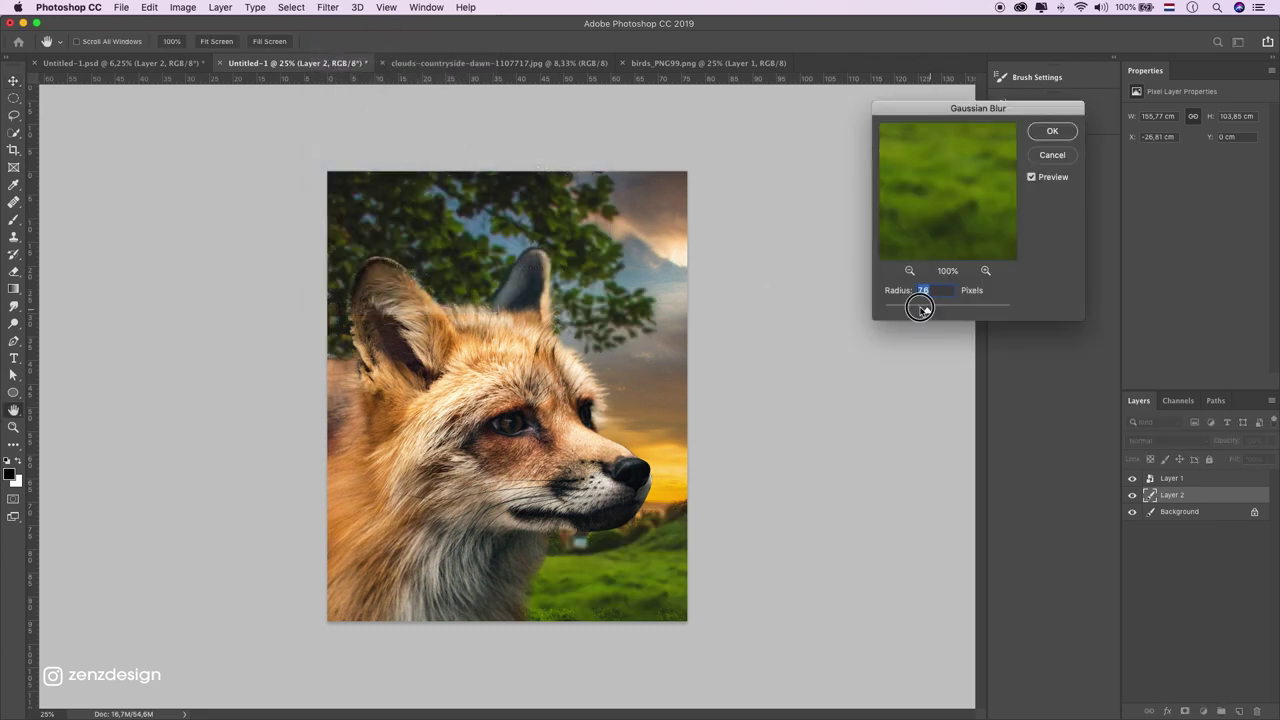
drag(929, 310, 921, 311)
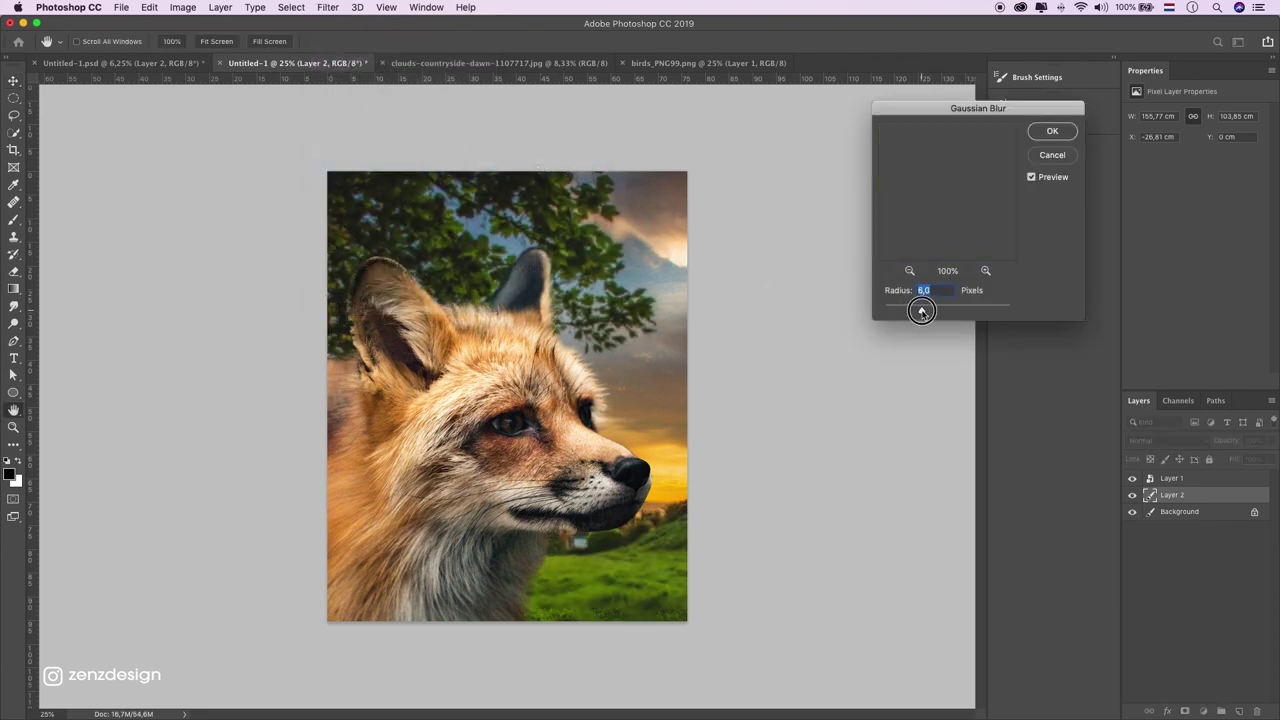
drag(921, 311, 931, 313)
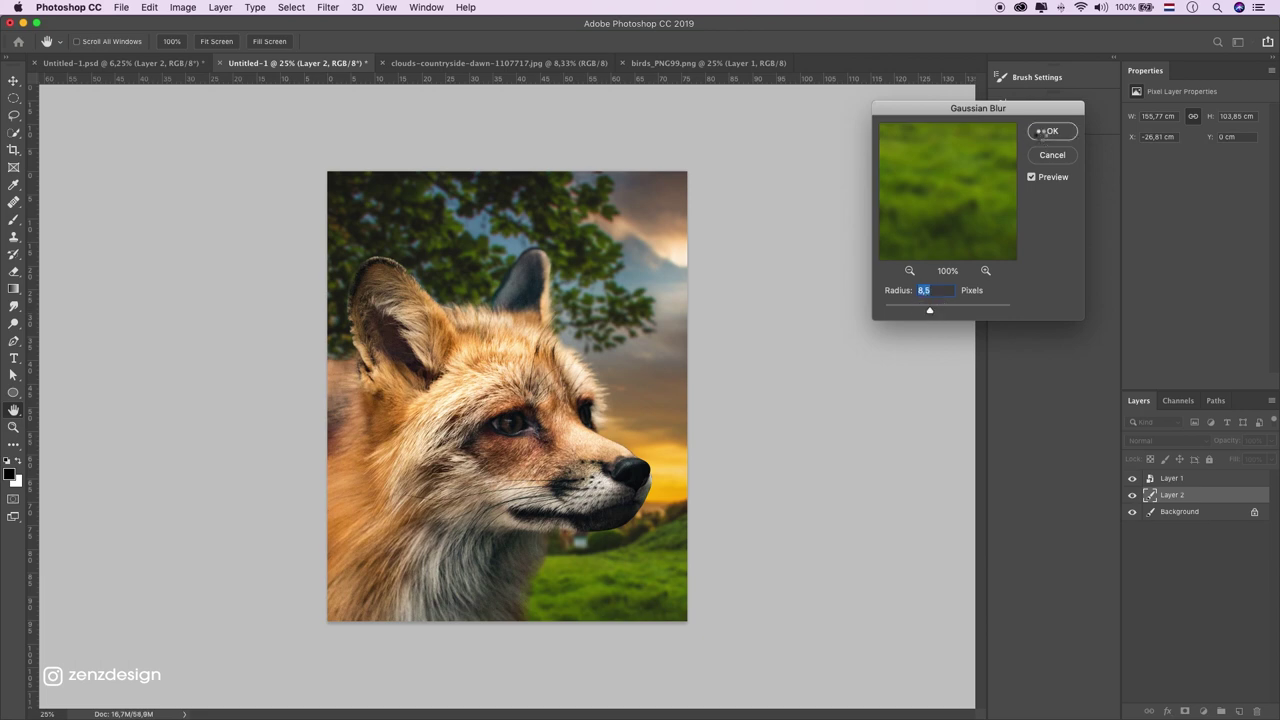
click(1041, 131)
click(1220, 712)
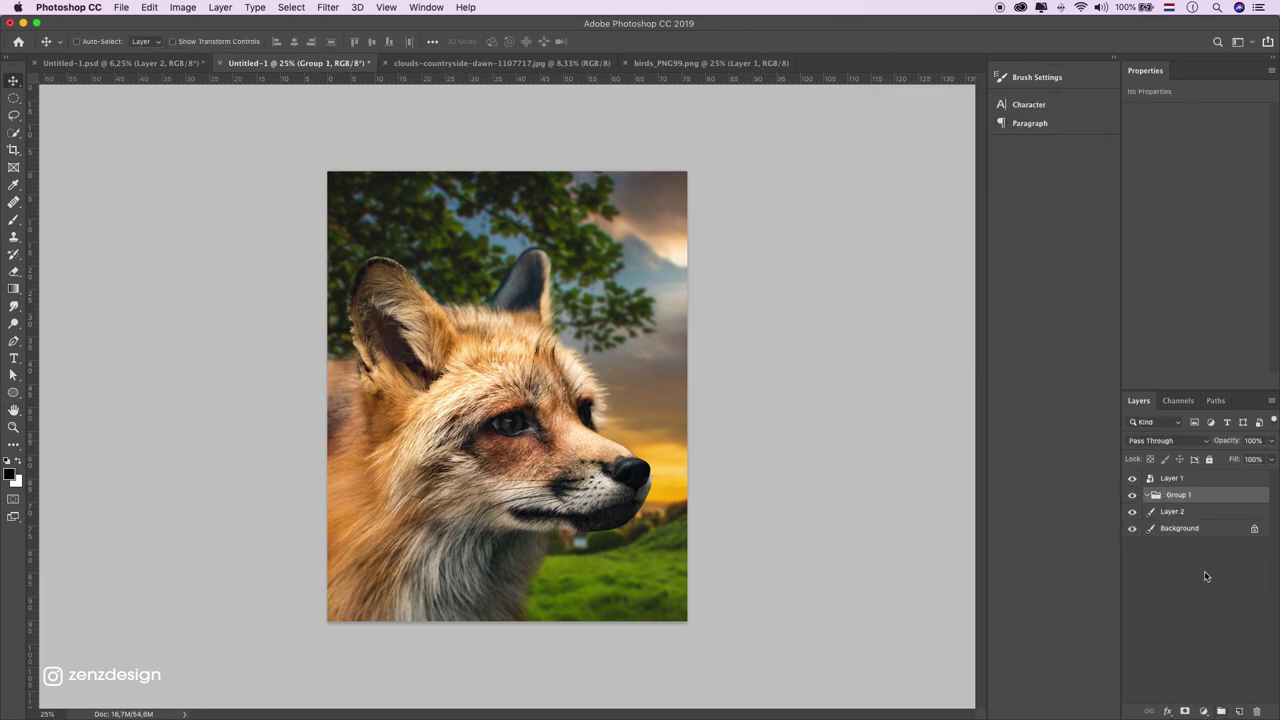
Name the group BG and clip a Hue/Saturation adjustment dropping the landscape's saturation to about -32
double_click(1178, 495)
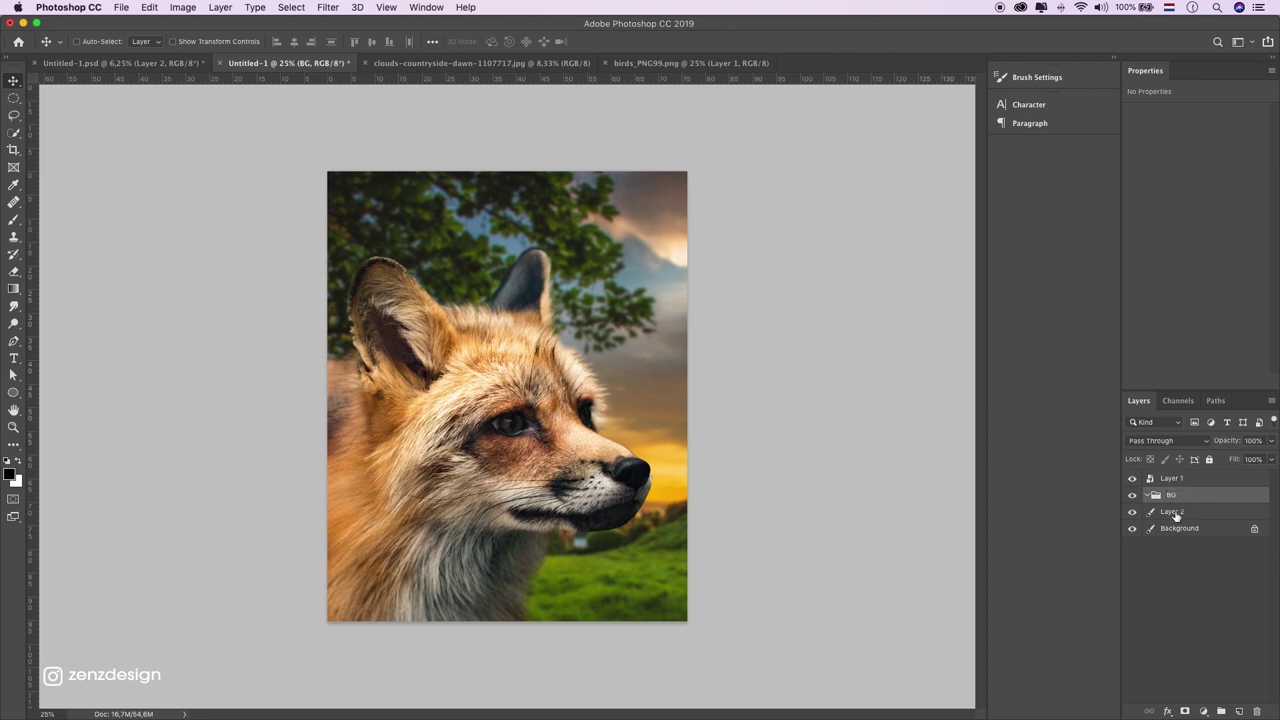
click(1190, 512)
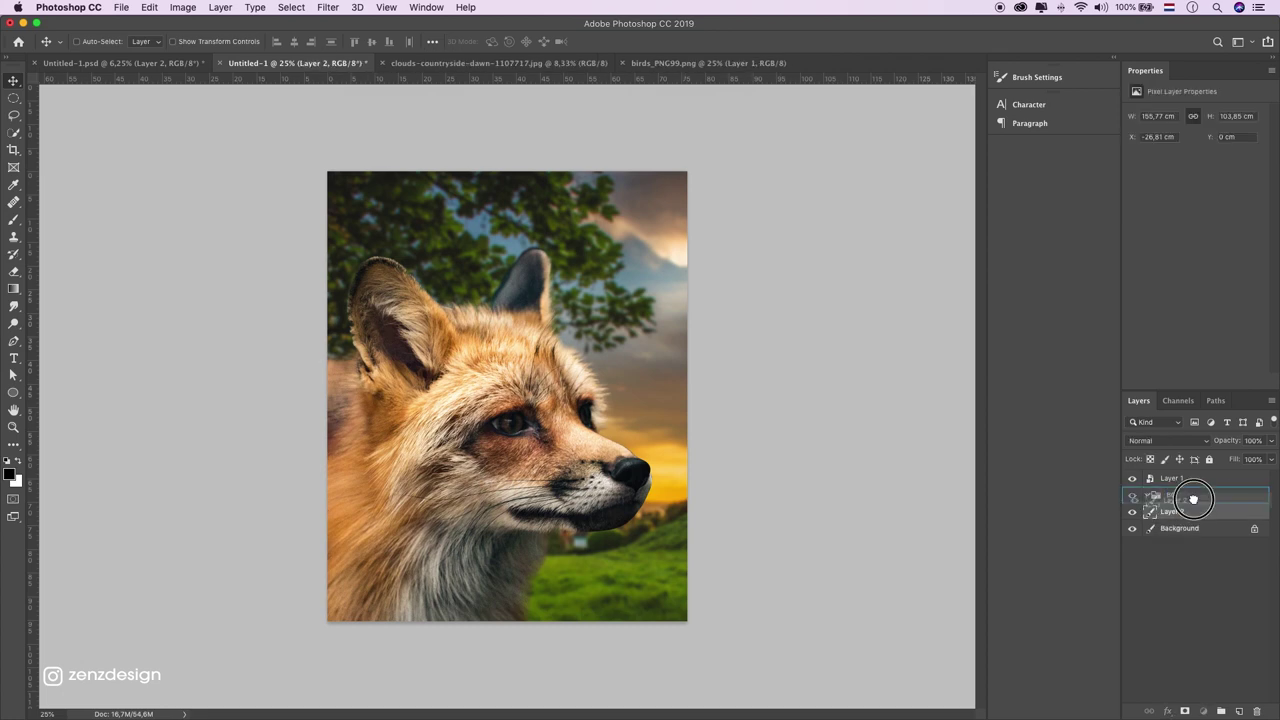
click(1204, 712)
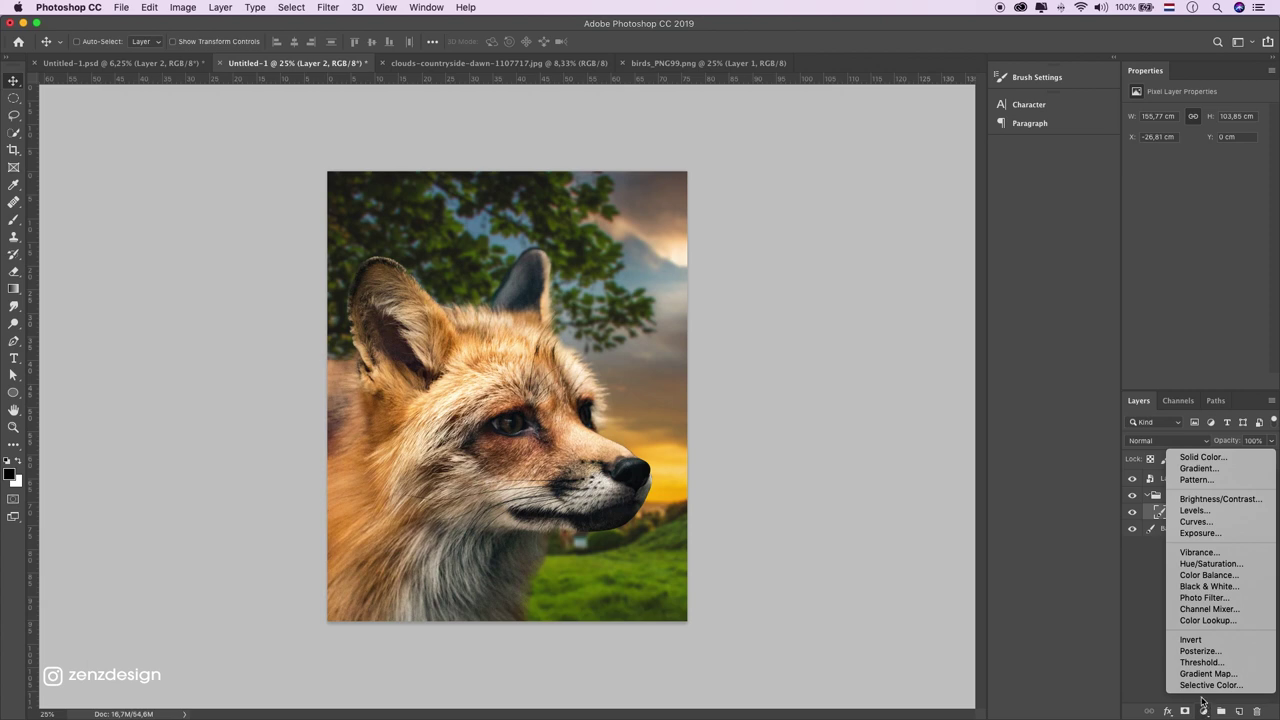
click(1213, 565)
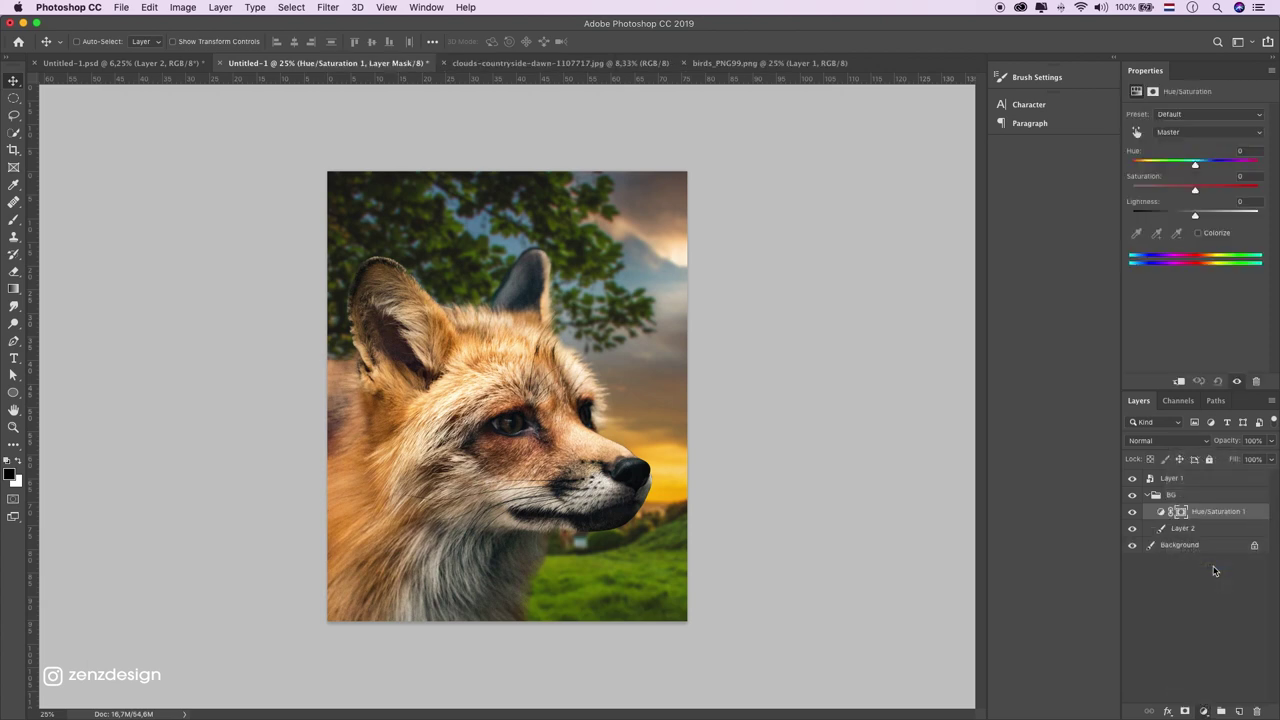
click(1180, 382)
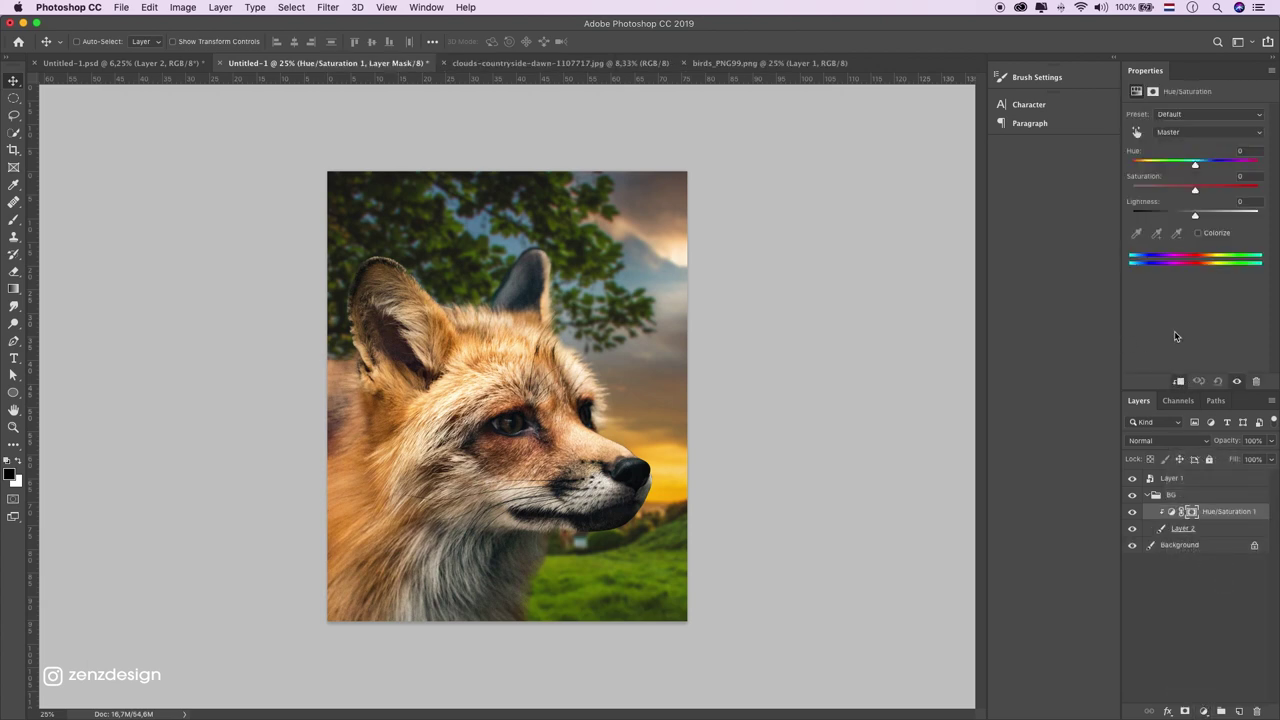
drag(1194, 190, 1176, 192)
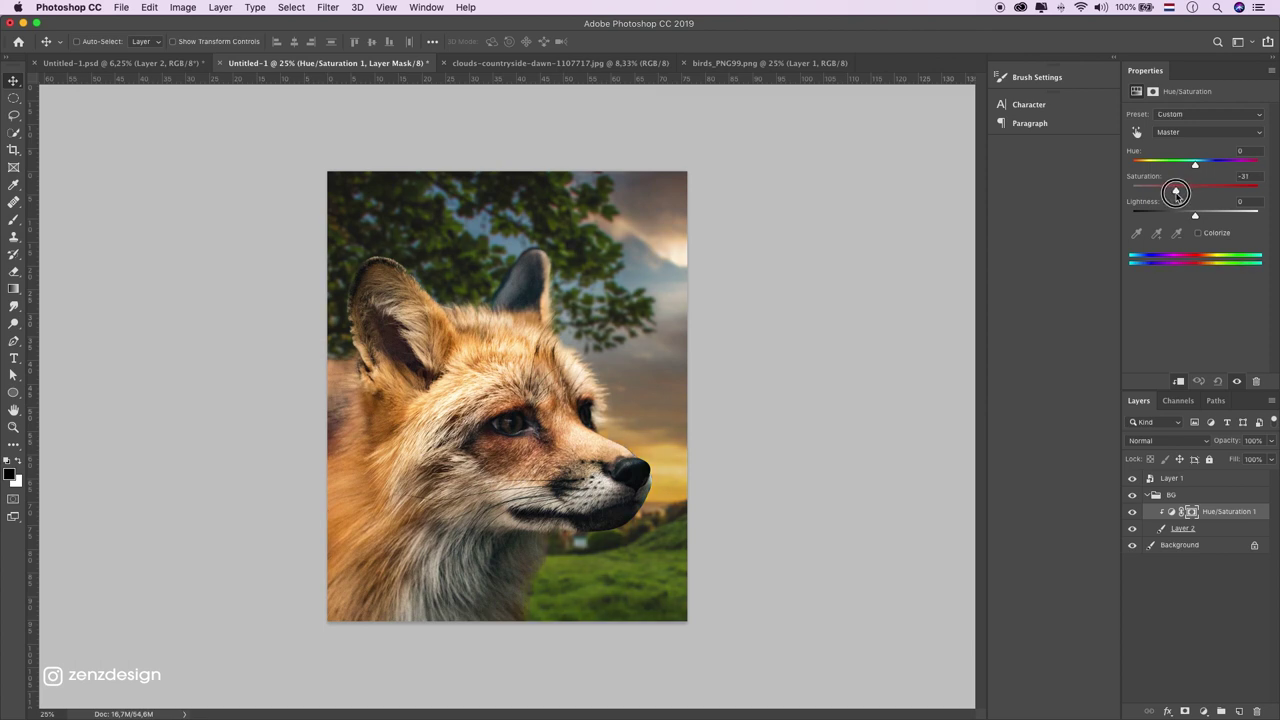
drag(1175, 192, 1177, 196)
click(1172, 511)
click(1148, 496)
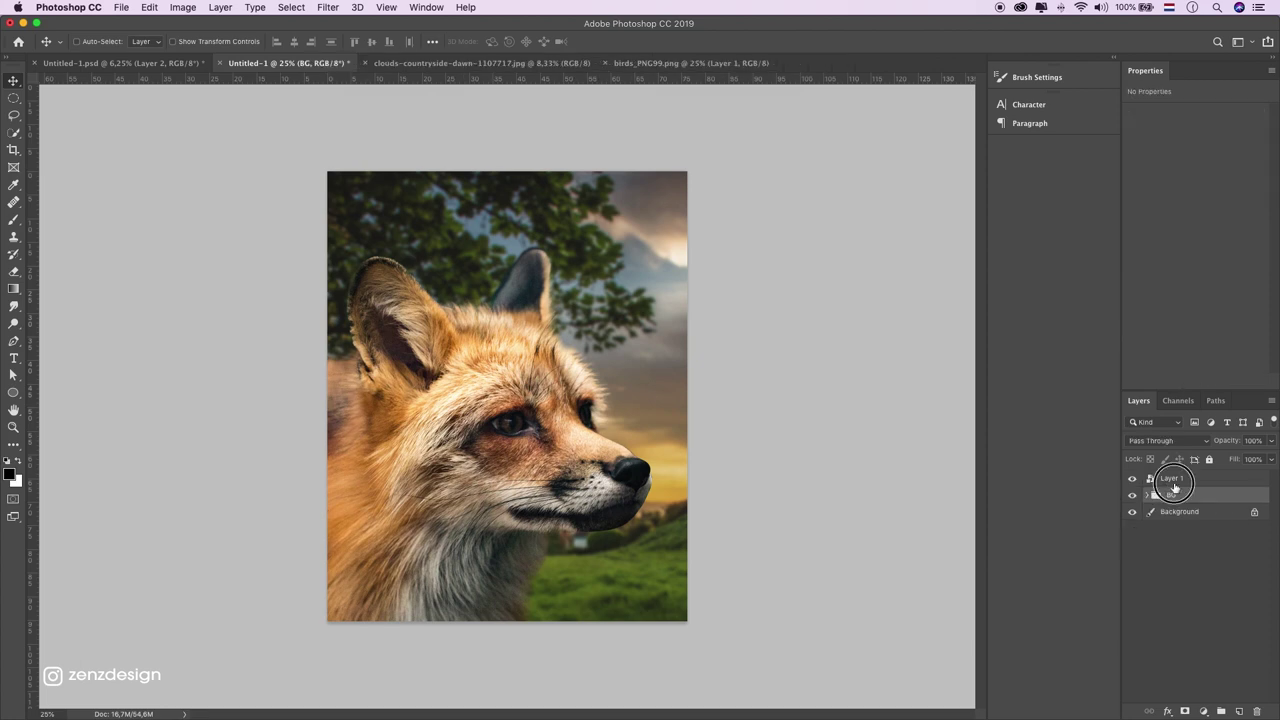
Put the fox layer in a group named Fox
click(1174, 481)
click(1222, 710)
double_click(1177, 479)
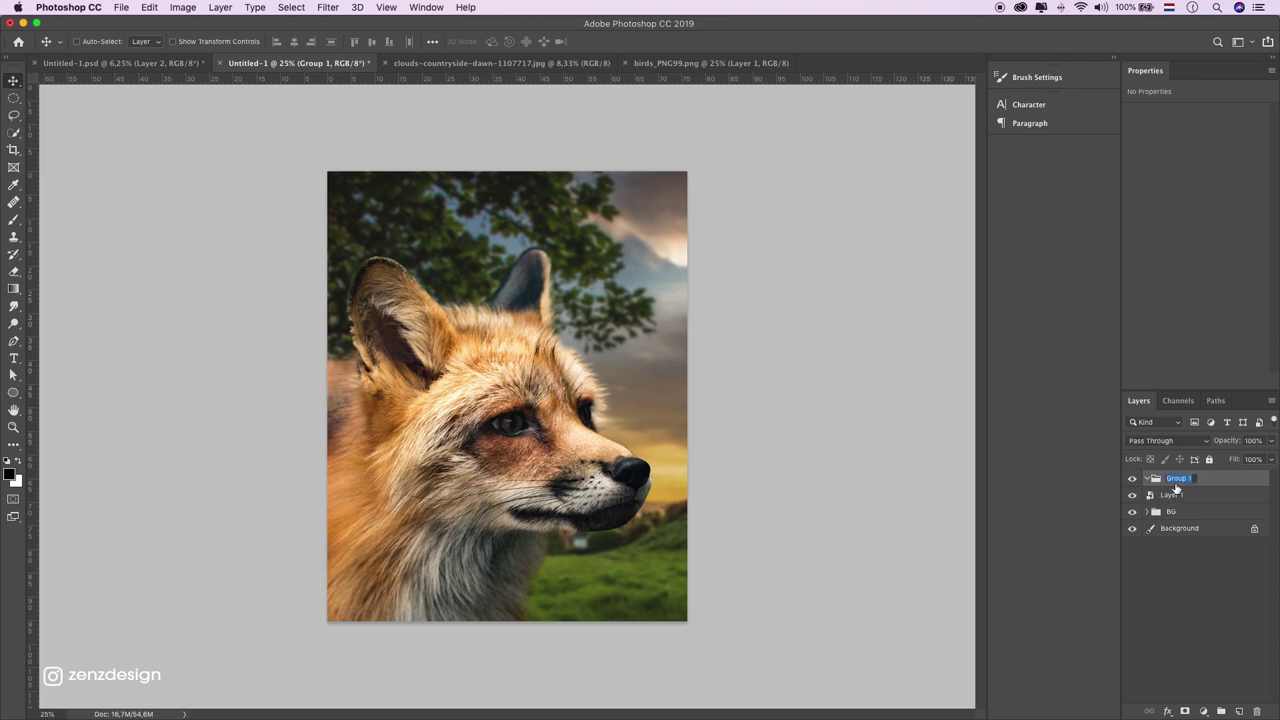
text(Fox)
drag(1154, 501, 1180, 480)
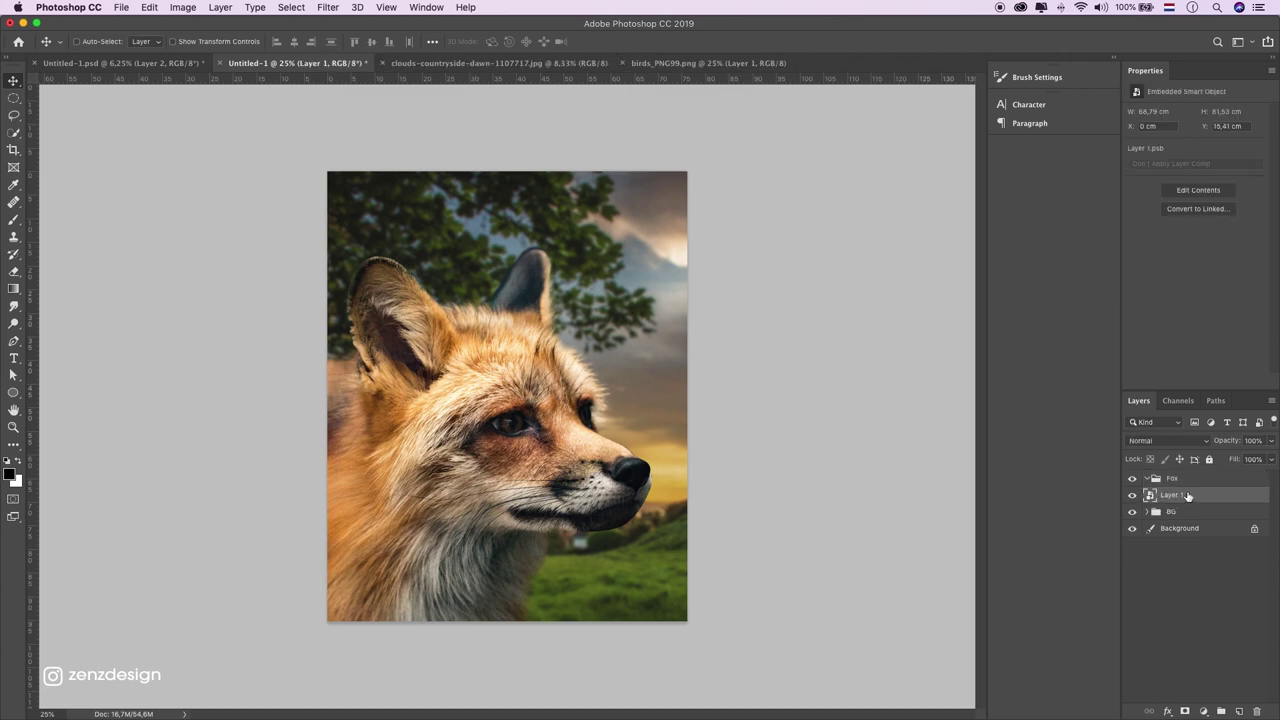
Clip a Hue/Saturation adjustment to the fox, lowering its saturation to -29
click(1203, 711)
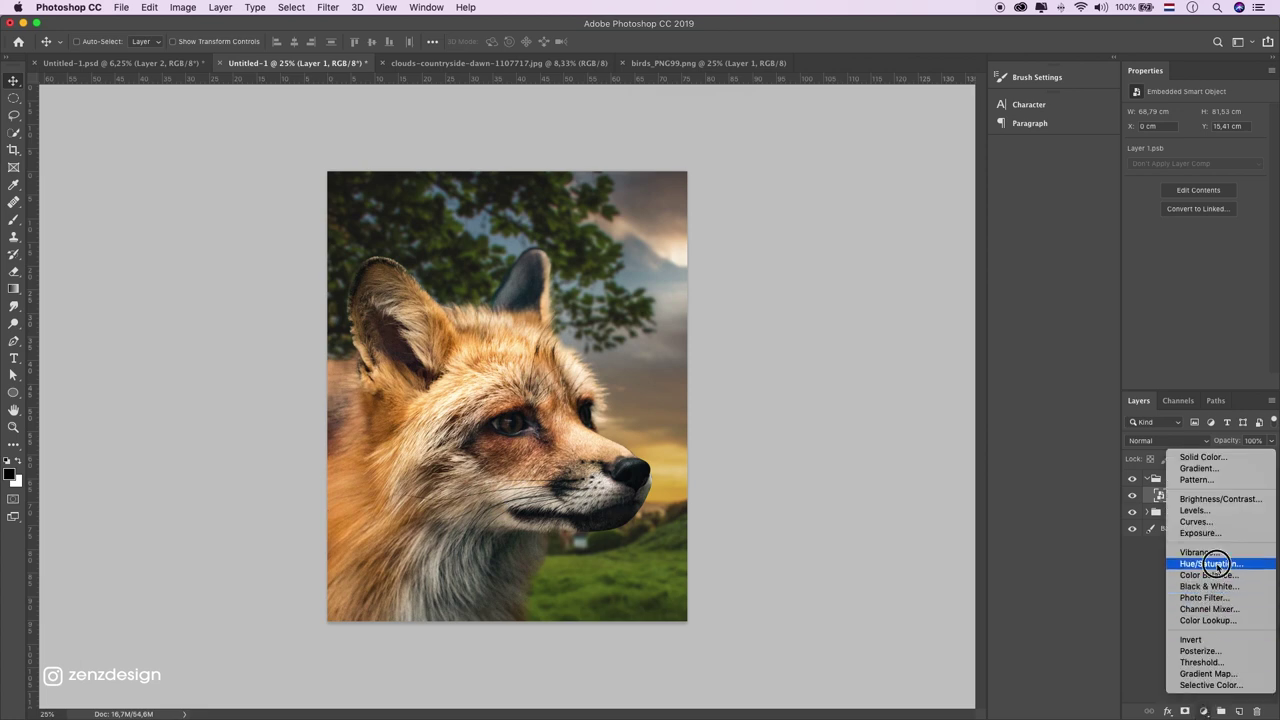
click(1215, 564)
click(1179, 382)
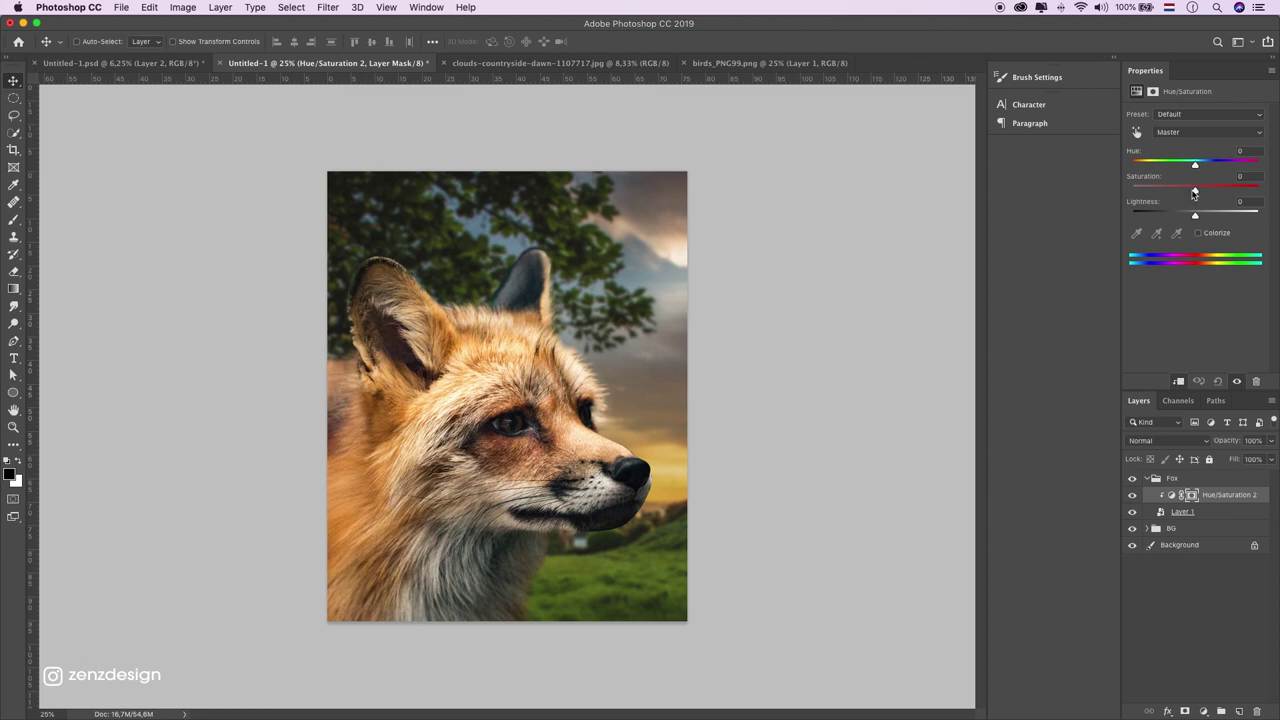
drag(1193, 191, 1177, 193)
click(1219, 497)
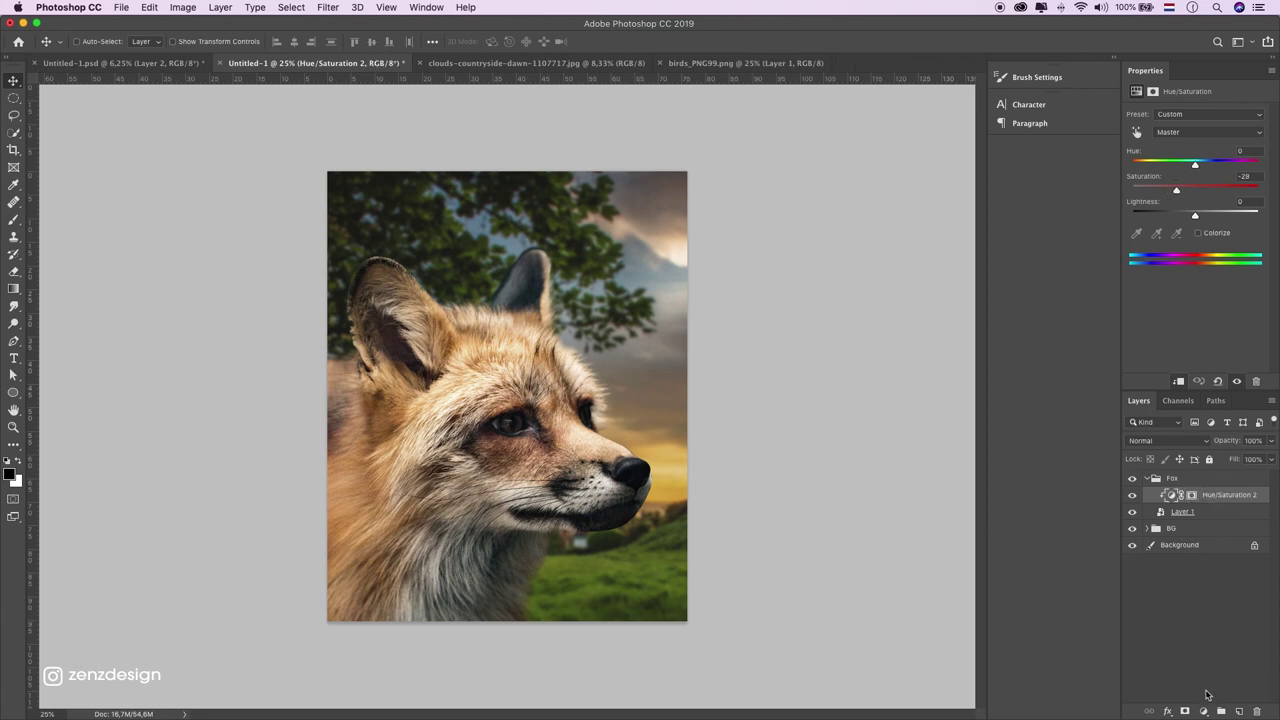
click(13, 427)
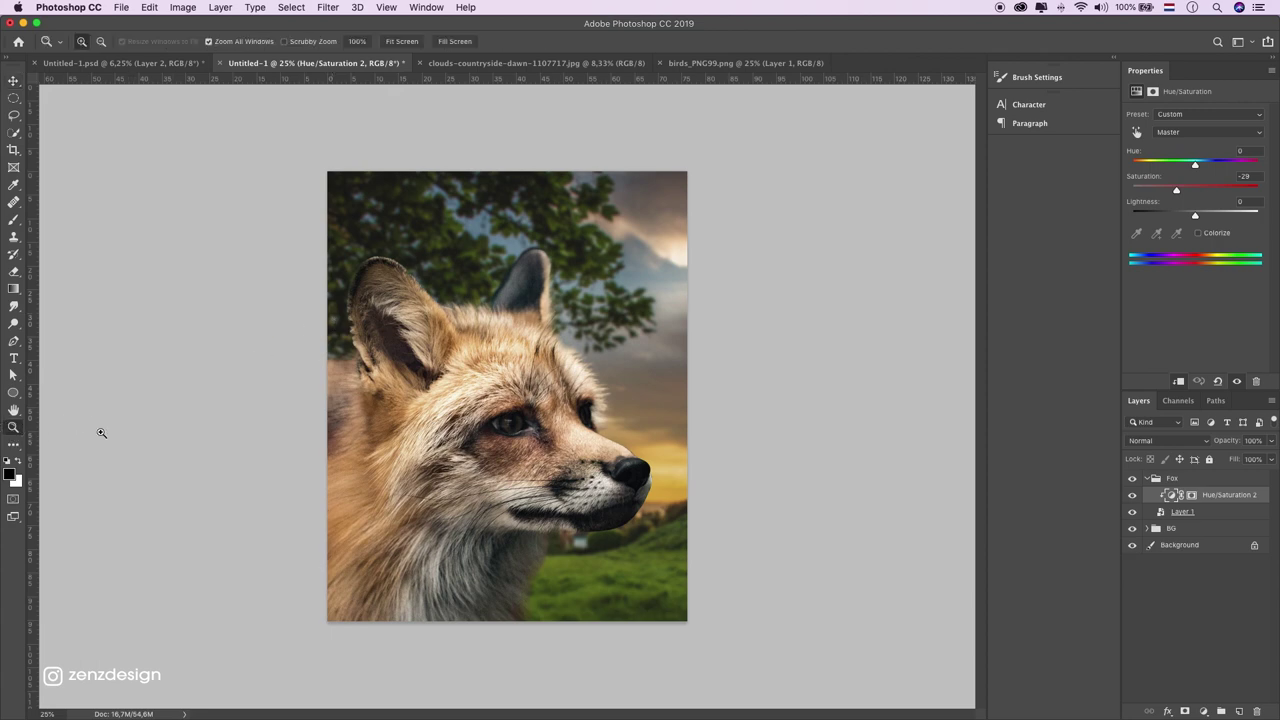
Add a new layer above the fox and fill it with 50% gray
click(565, 403)
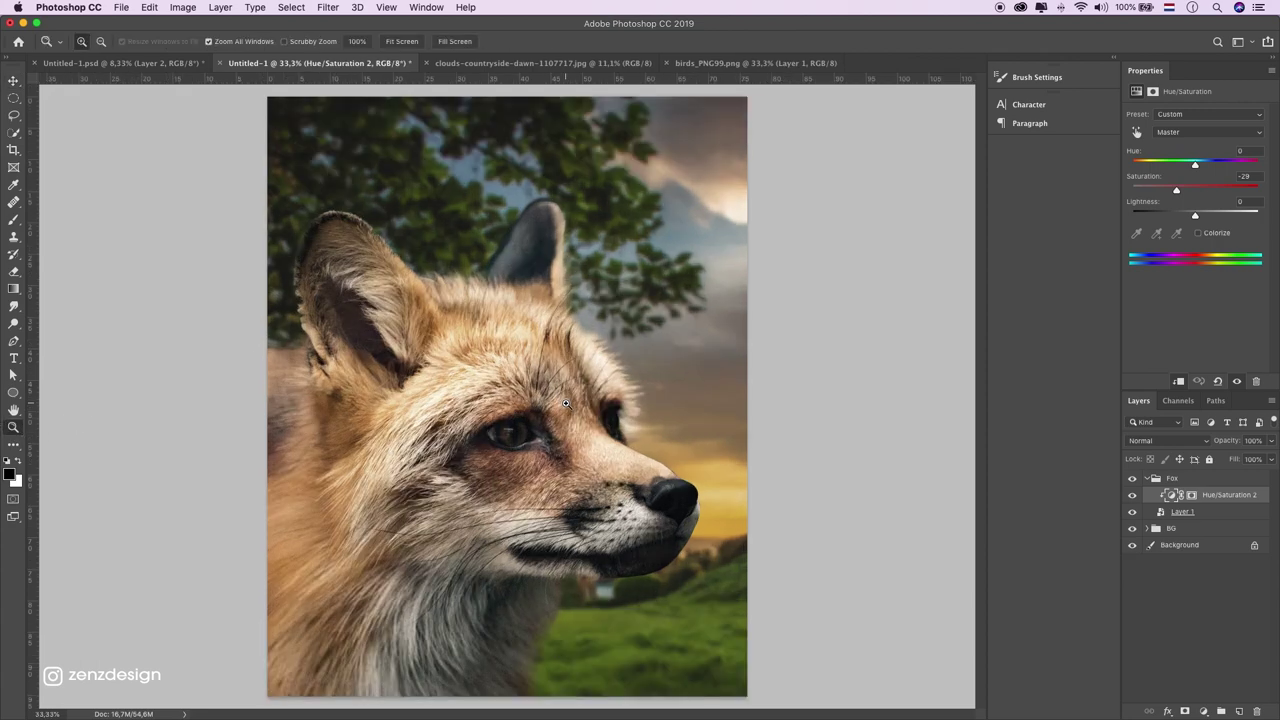
click(1222, 513)
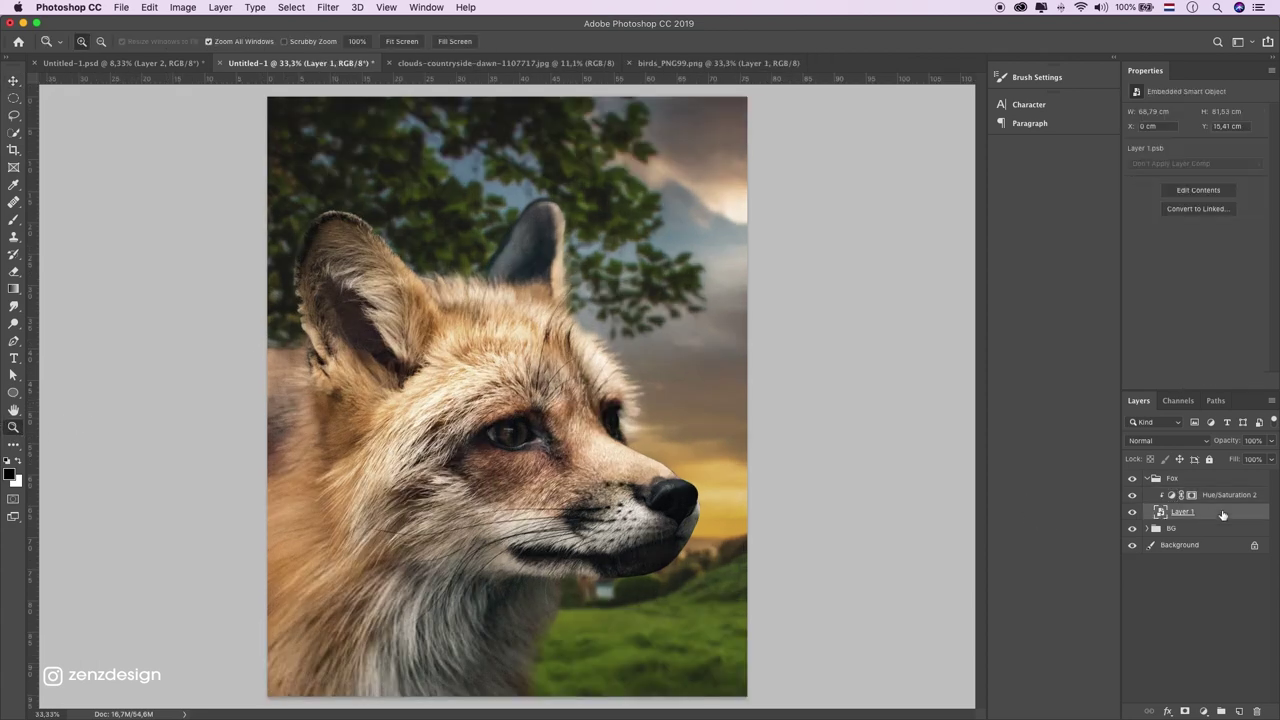
click(1240, 711)
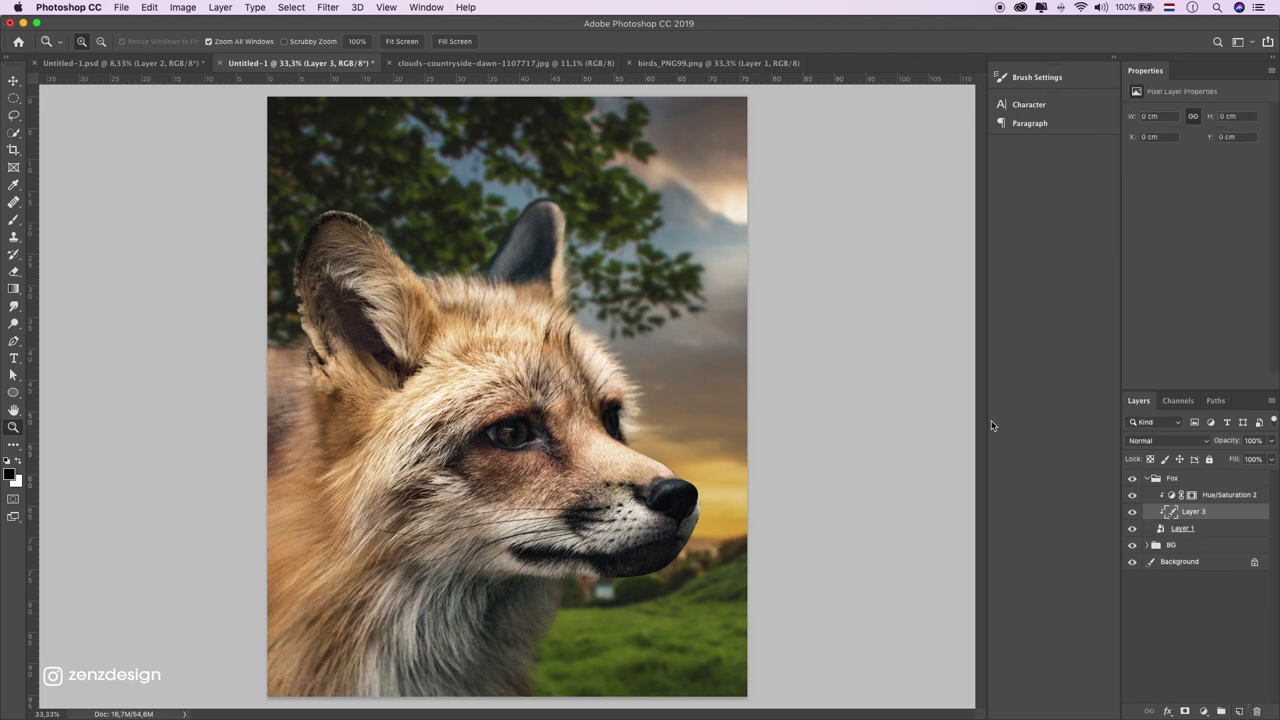
click(151, 8)
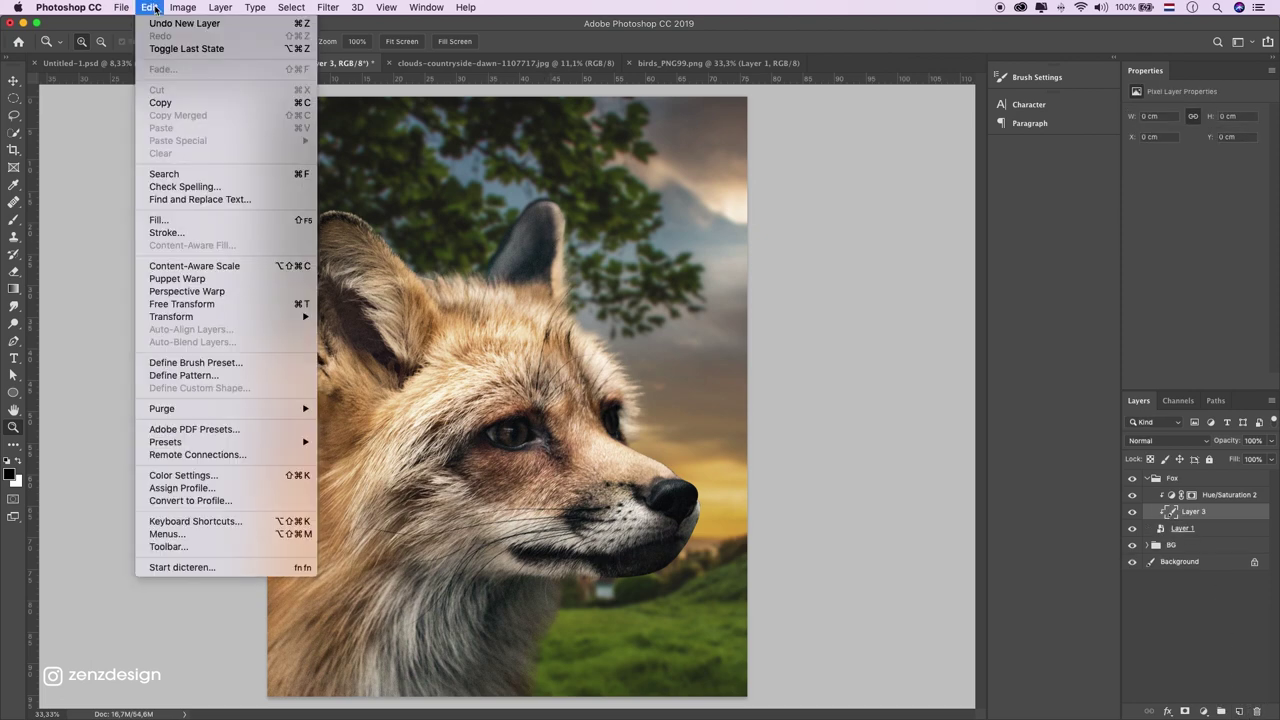
click(187, 220)
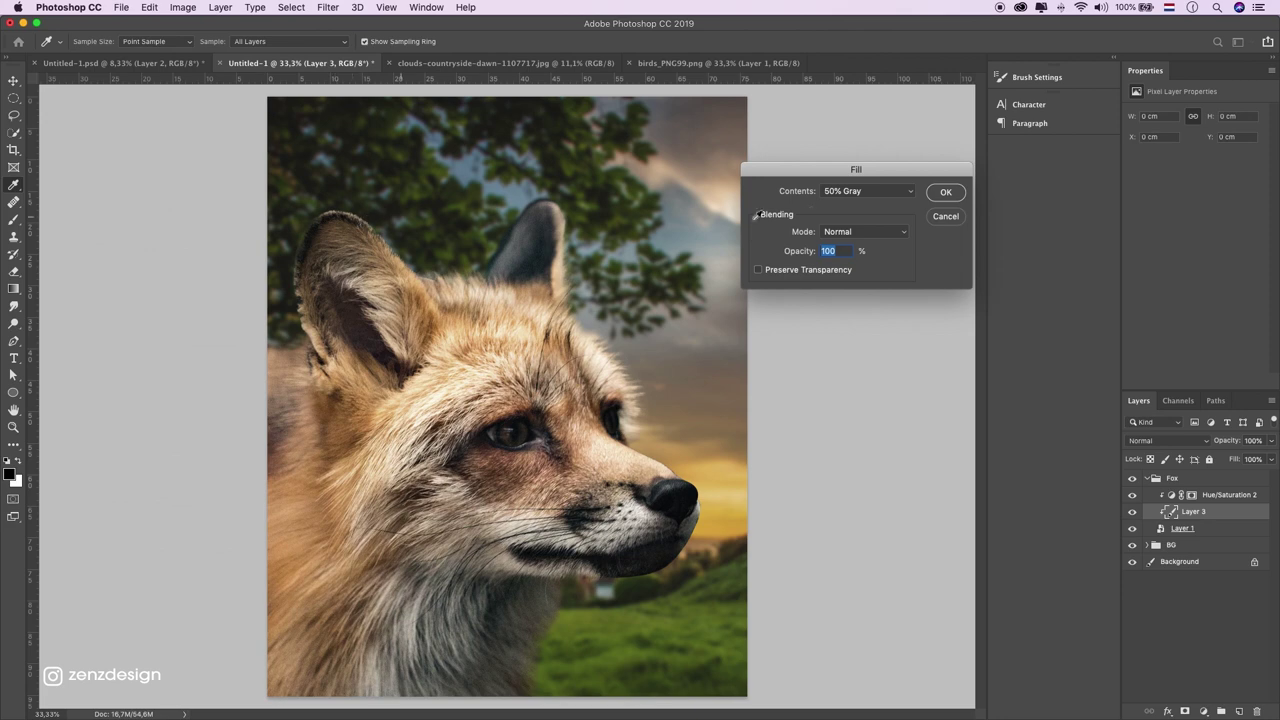
click(862, 191)
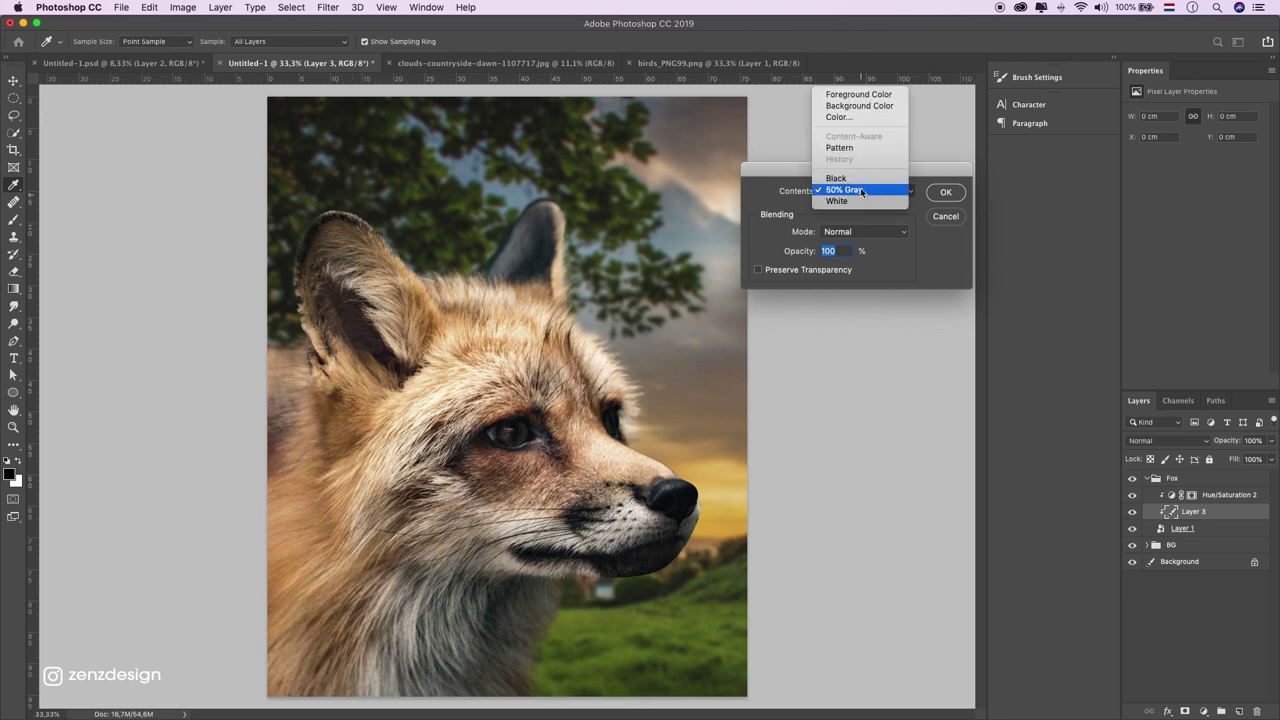
click(862, 191)
click(946, 192)
key(z)
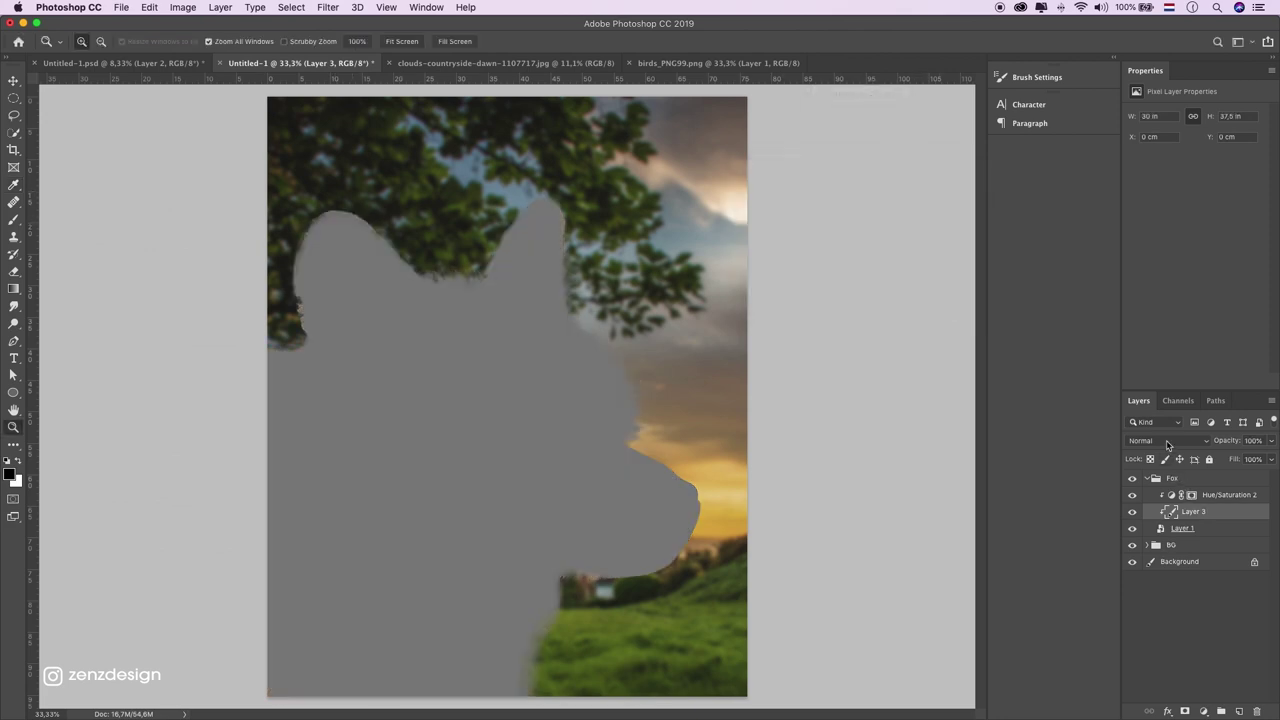
Set the gray layer's blend mode to Overlay
click(1166, 440)
key(Escape)
click(1164, 450)
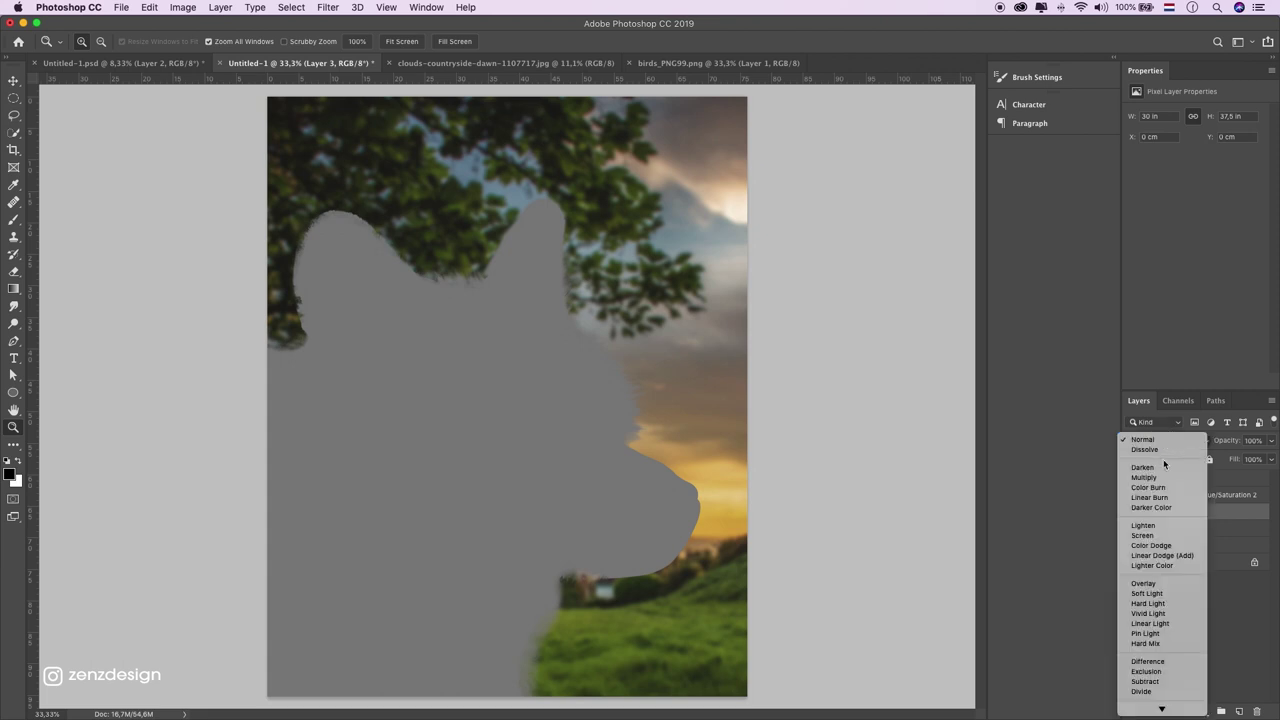
click(1143, 583)
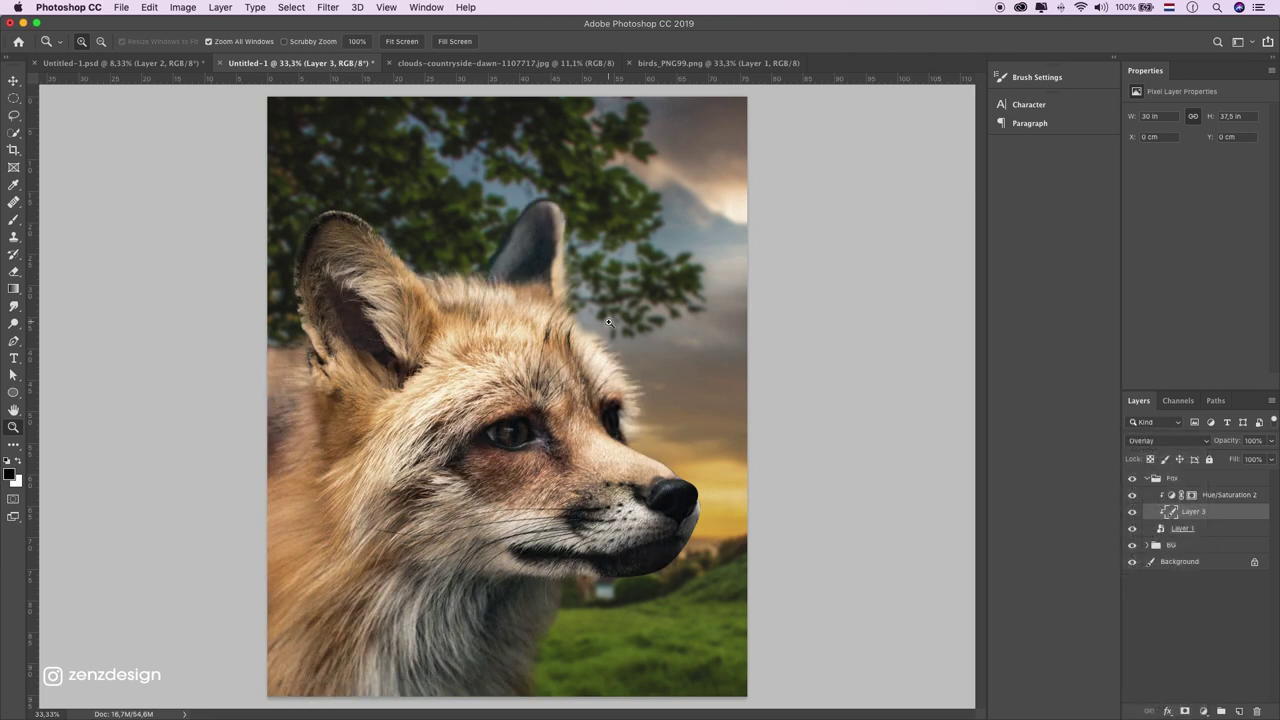
Choose the Dodge tool with Highlights range and 46% exposure
click(15, 325)
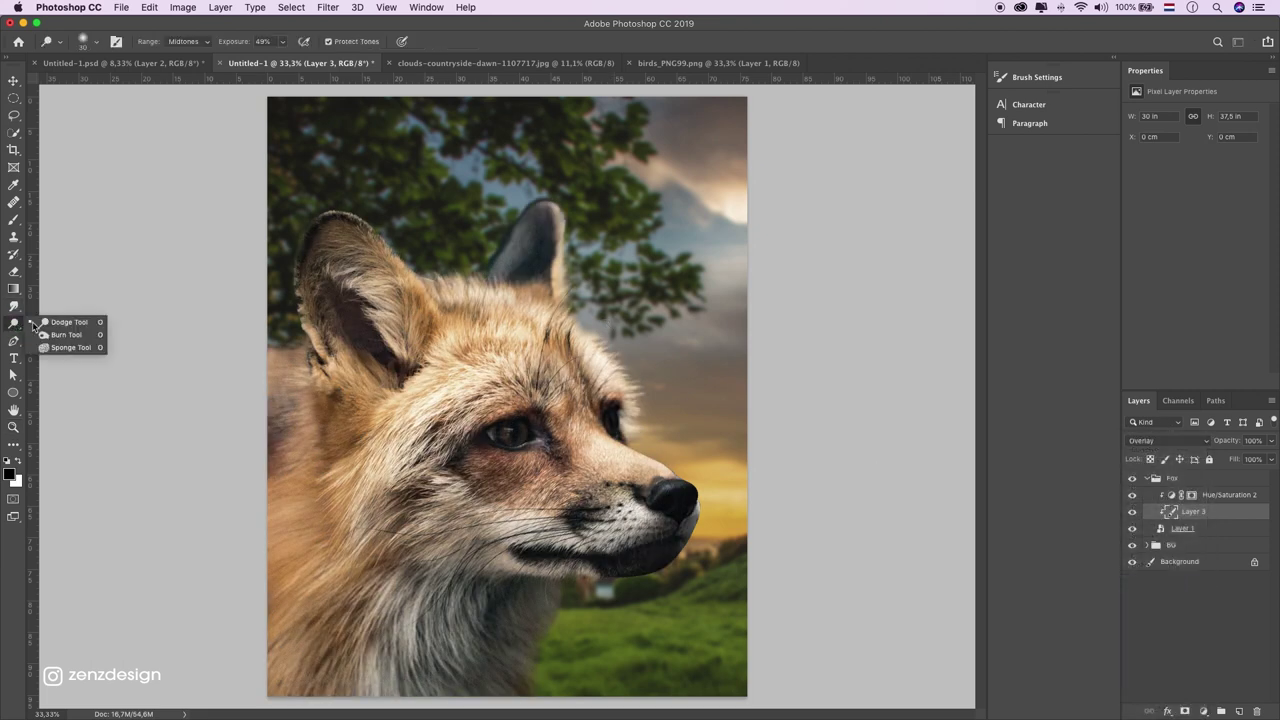
click(57, 338)
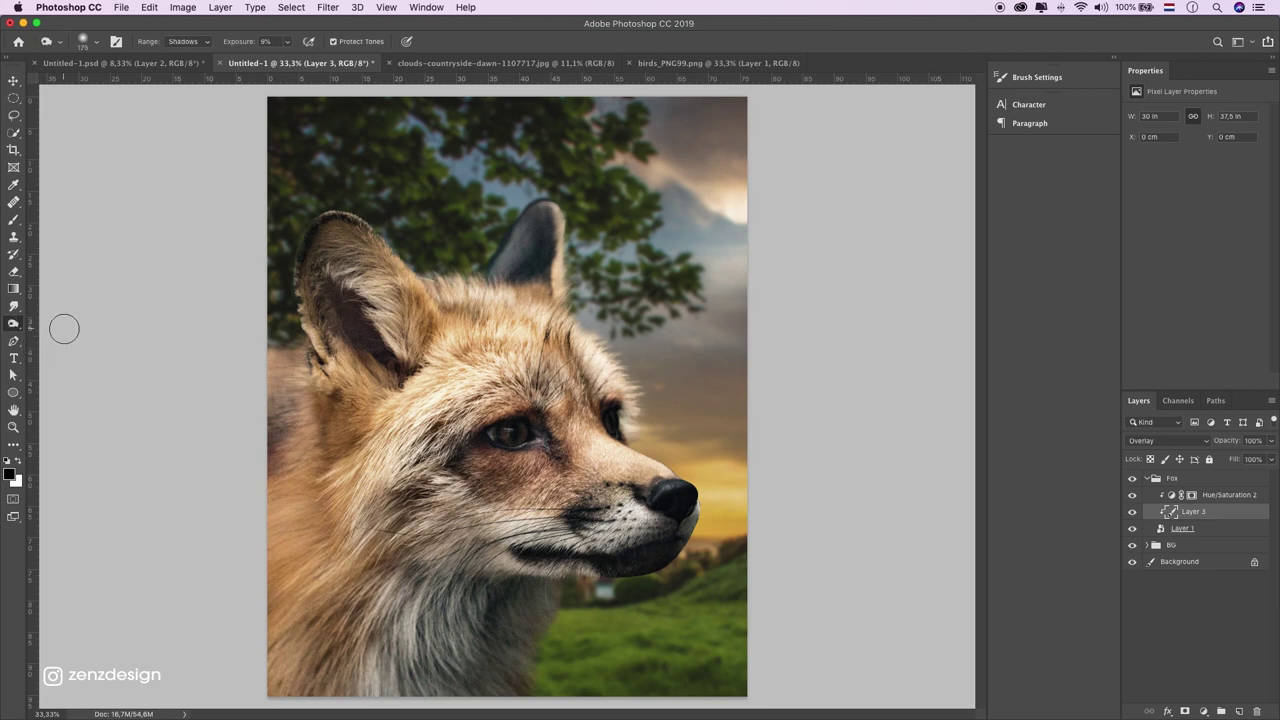
click(198, 41)
click(186, 60)
click(287, 43)
drag(287, 57, 310, 64)
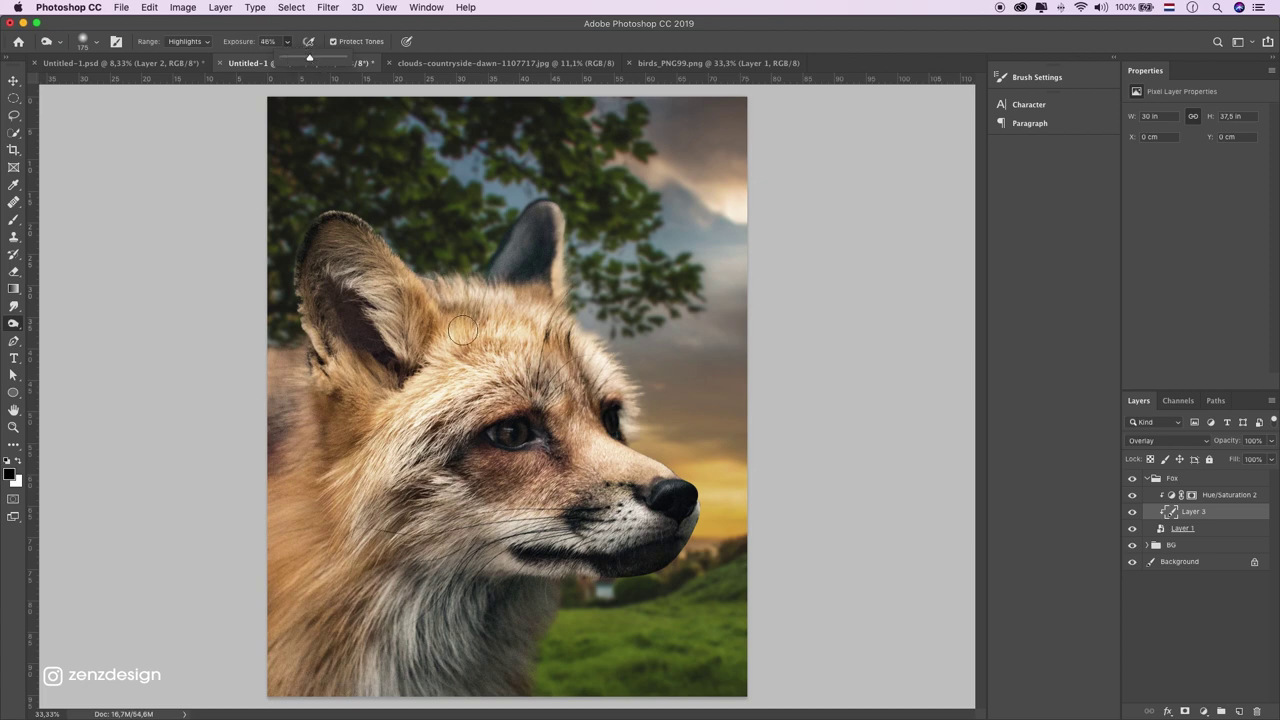
click(490, 465)
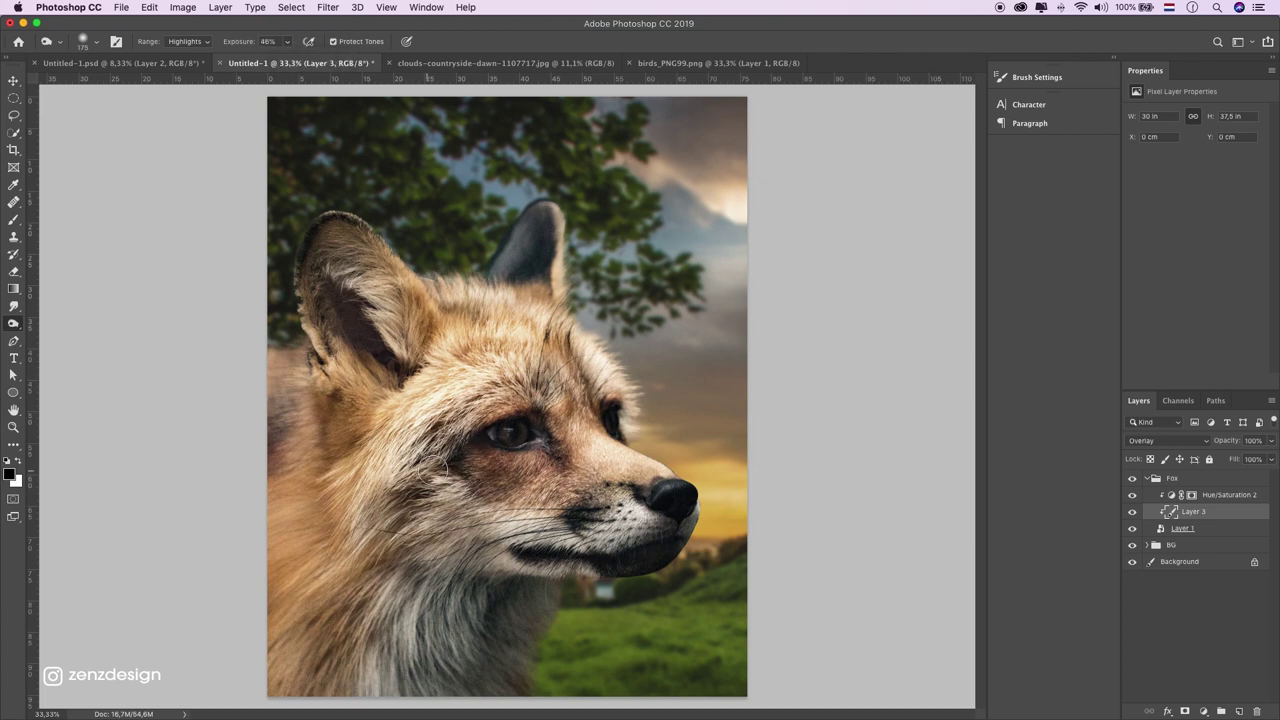
Dodge the fox's neck fur and ears, resizing the brush as needed
mouse_move(394, 670)
mouse_down()
mouse_move(404, 592)
mouse_move(404, 627)
mouse_up()
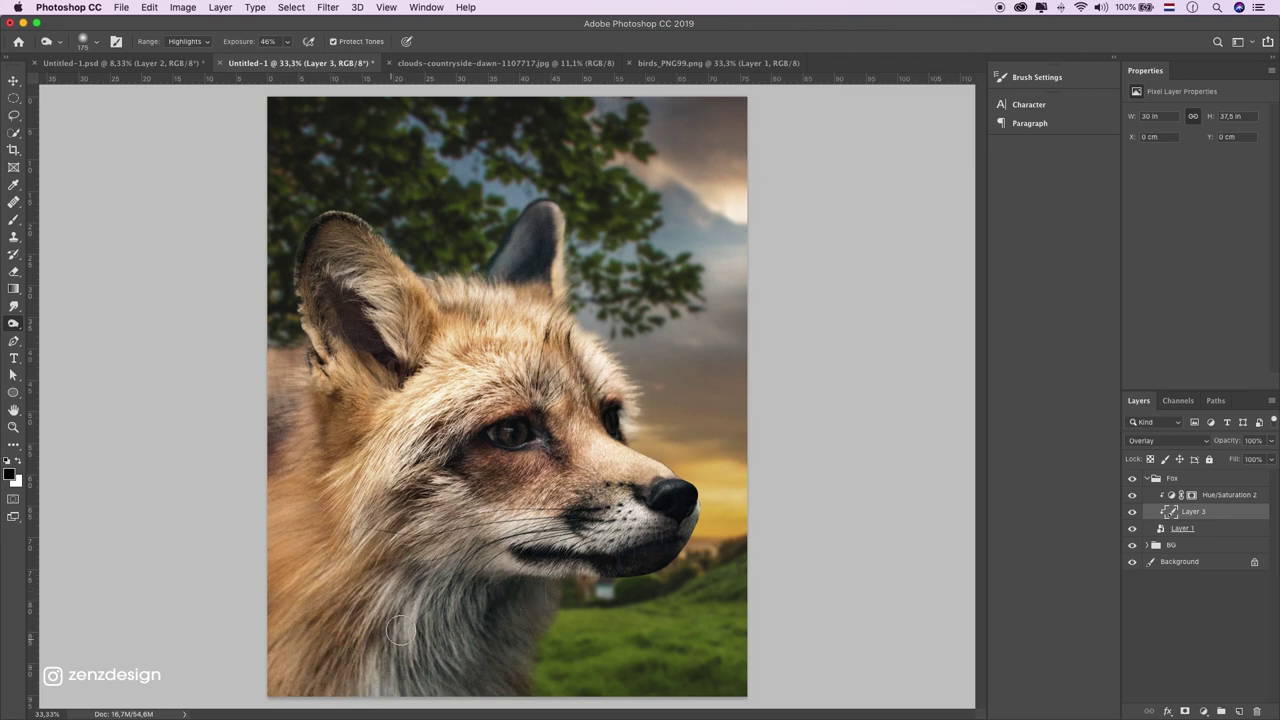
mouse_move(408, 600)
mouse_down()
mouse_move(286, 657)
mouse_move(375, 655)
mouse_up()
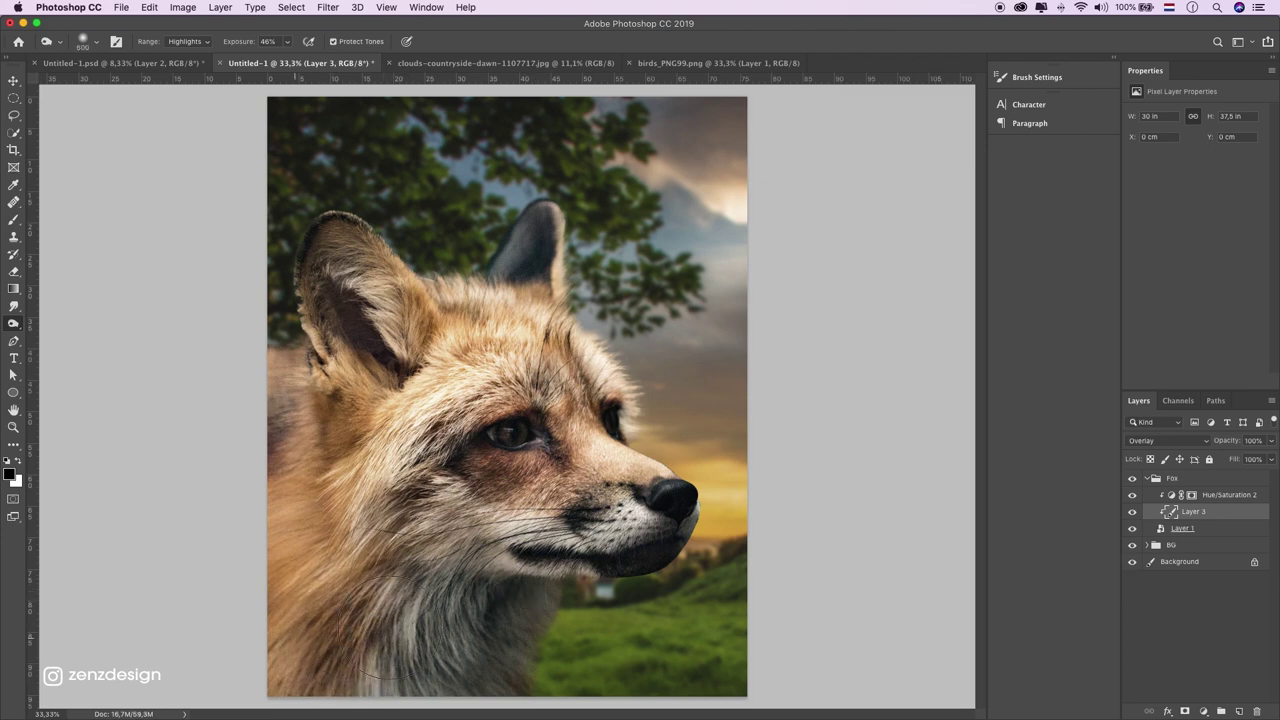
drag(505, 595, 455, 600)
key(bracketleft)
key(bracketleft)
key(bracketleft)
drag(378, 355, 316, 295)
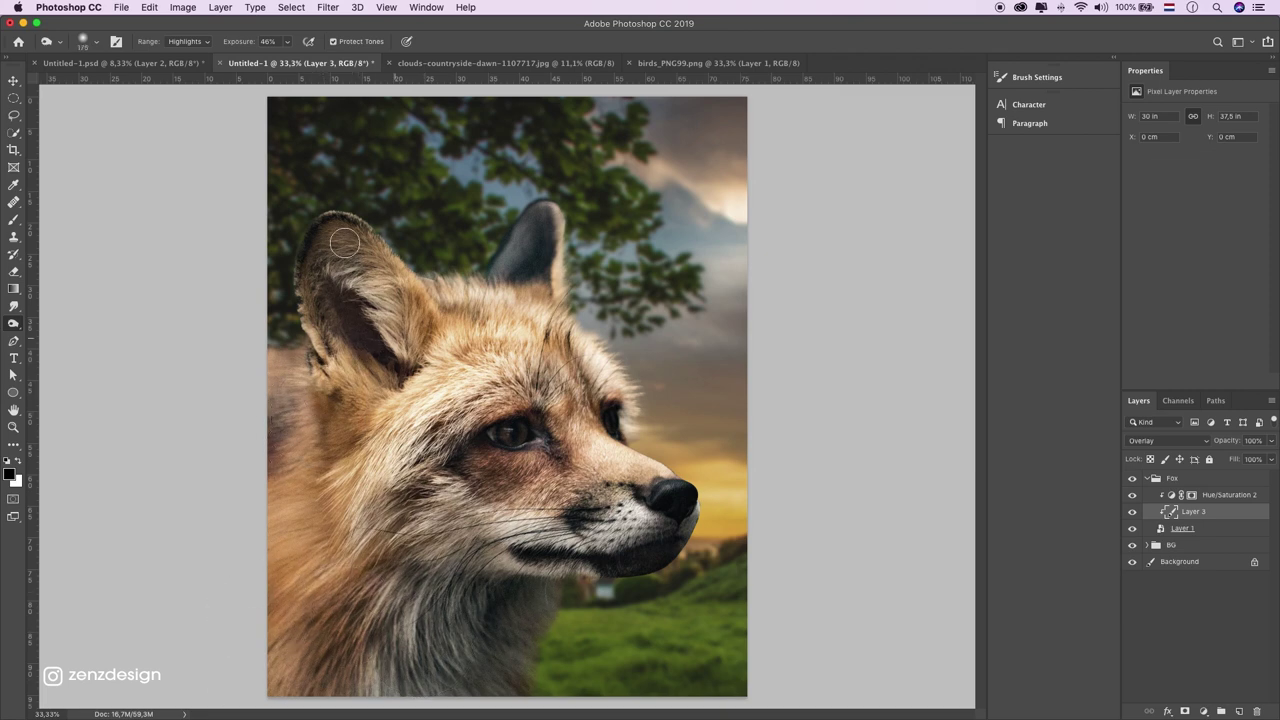
drag(535, 238, 541, 277)
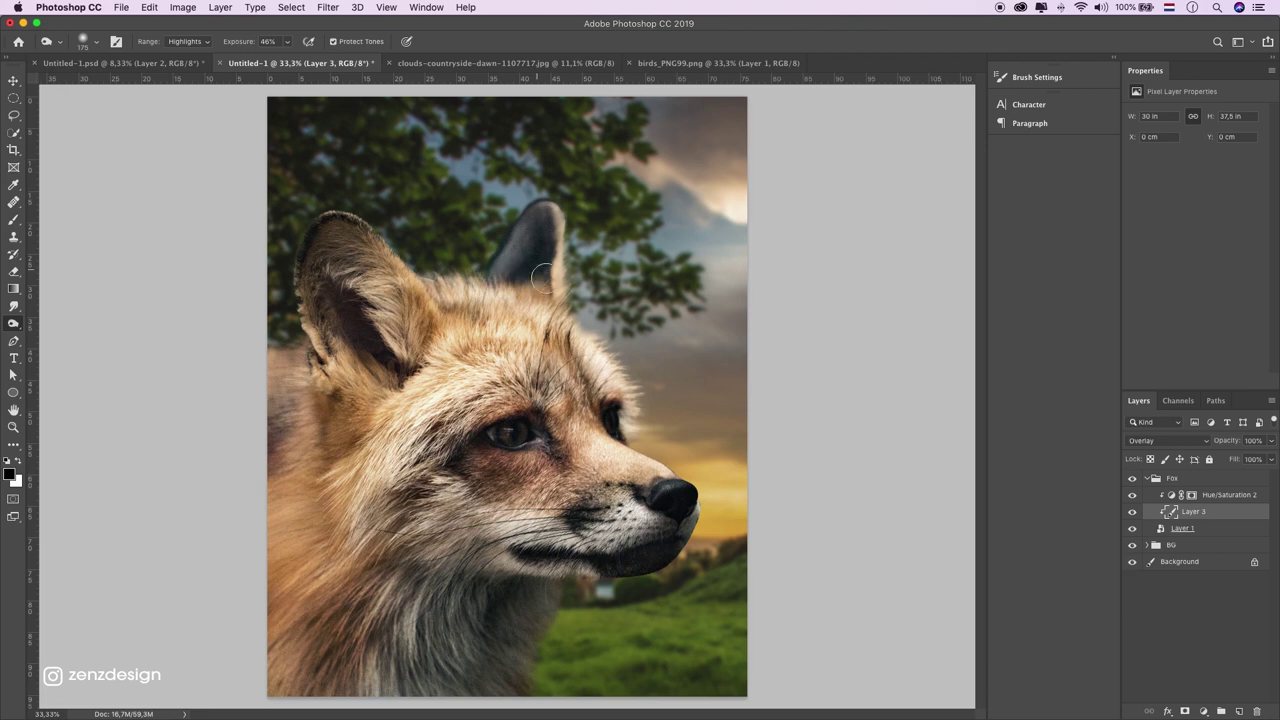
key(bracketleft)
key(bracketleft)
key(bracketleft)
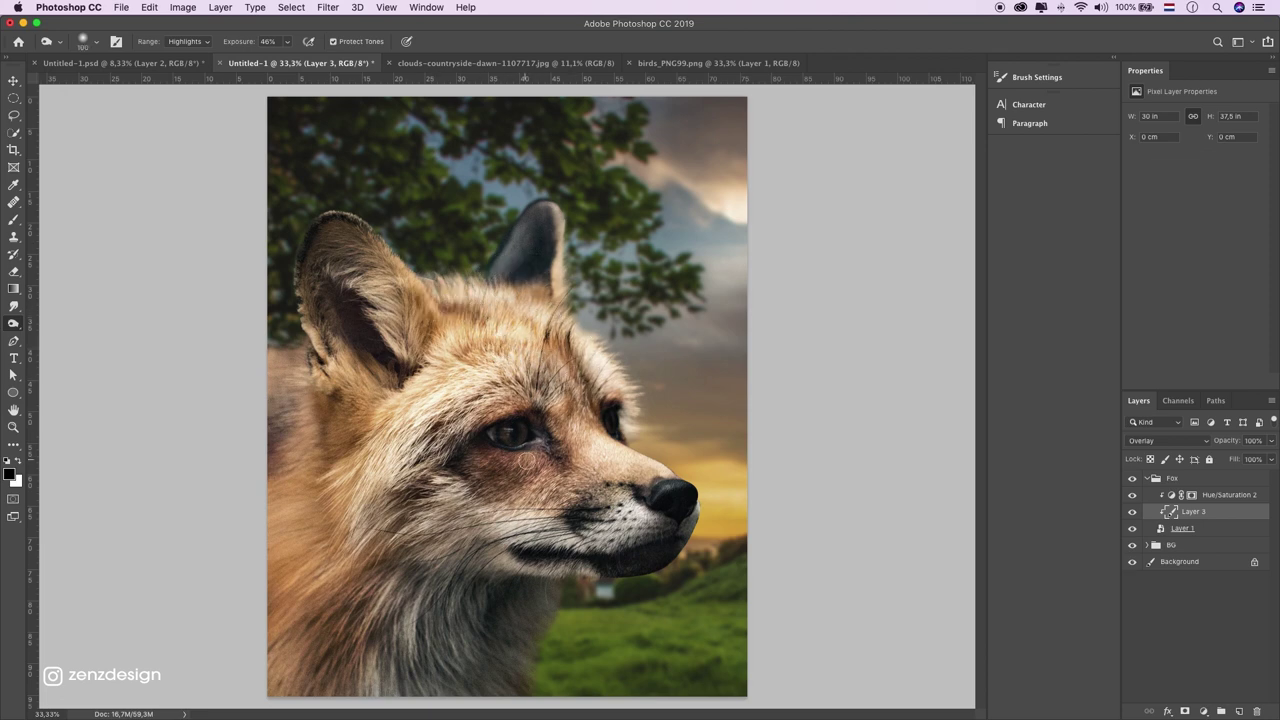
key(bracketright)
key(bracketright)
key(bracketright)
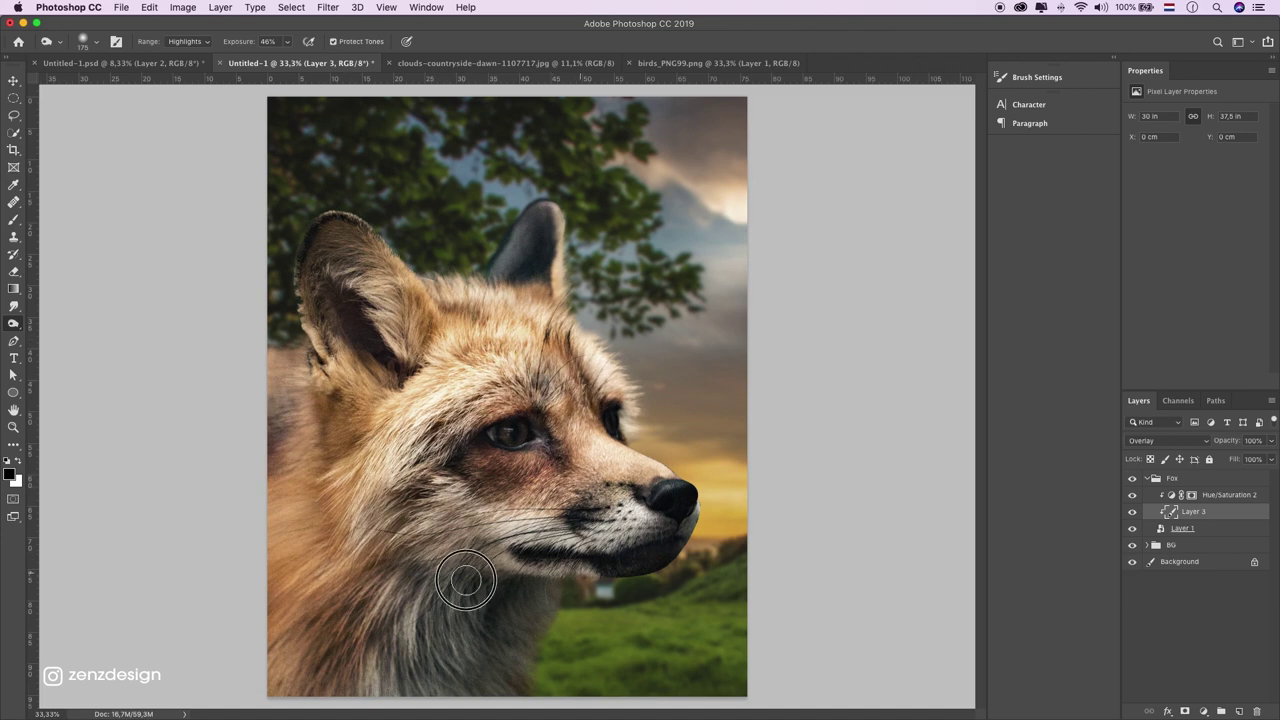
key(bracketright)
key(bracketright)
key(bracketright)
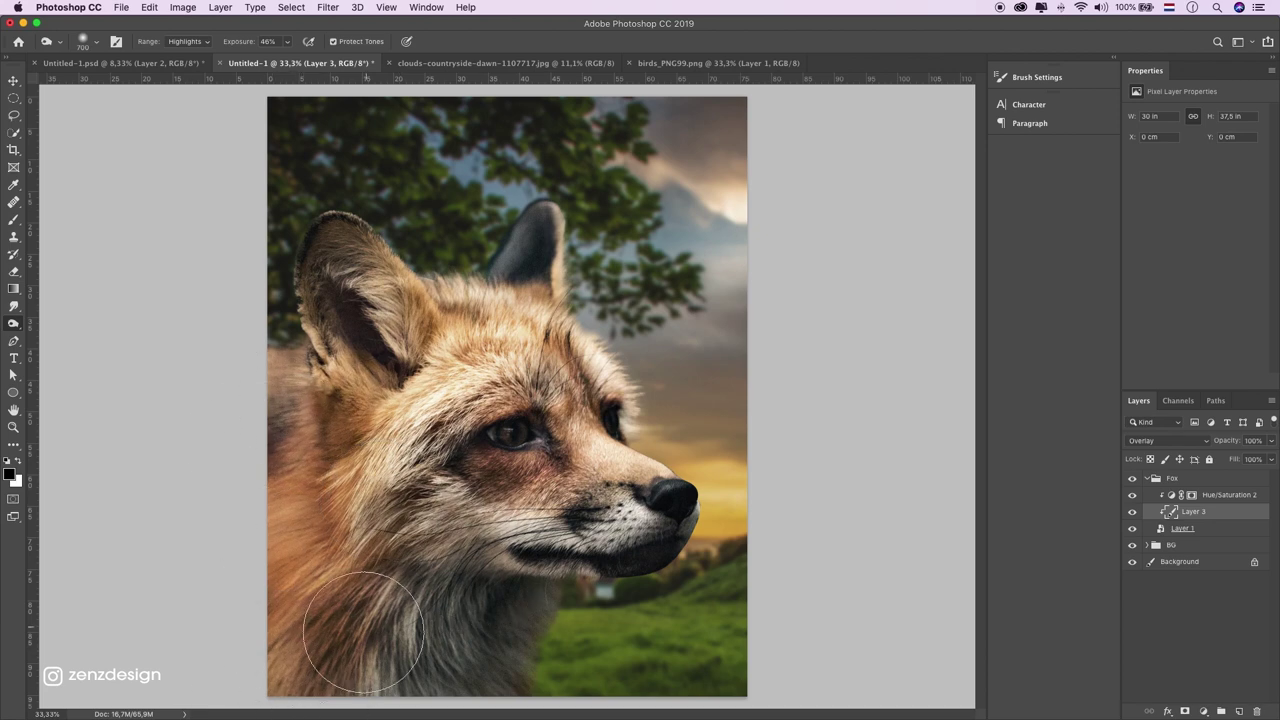
click(207, 42)
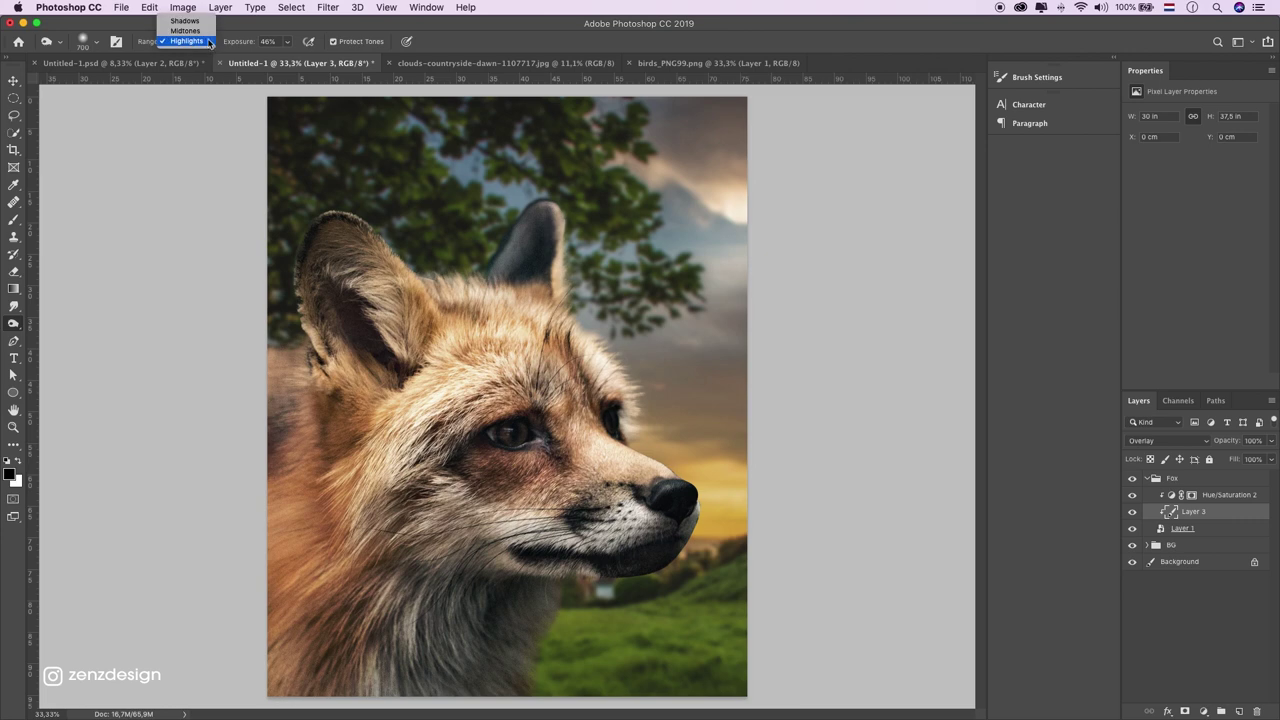
Switch the toning range to Midtones with about 14% exposure
click(185, 30)
click(287, 42)
drag(294, 58, 268, 58)
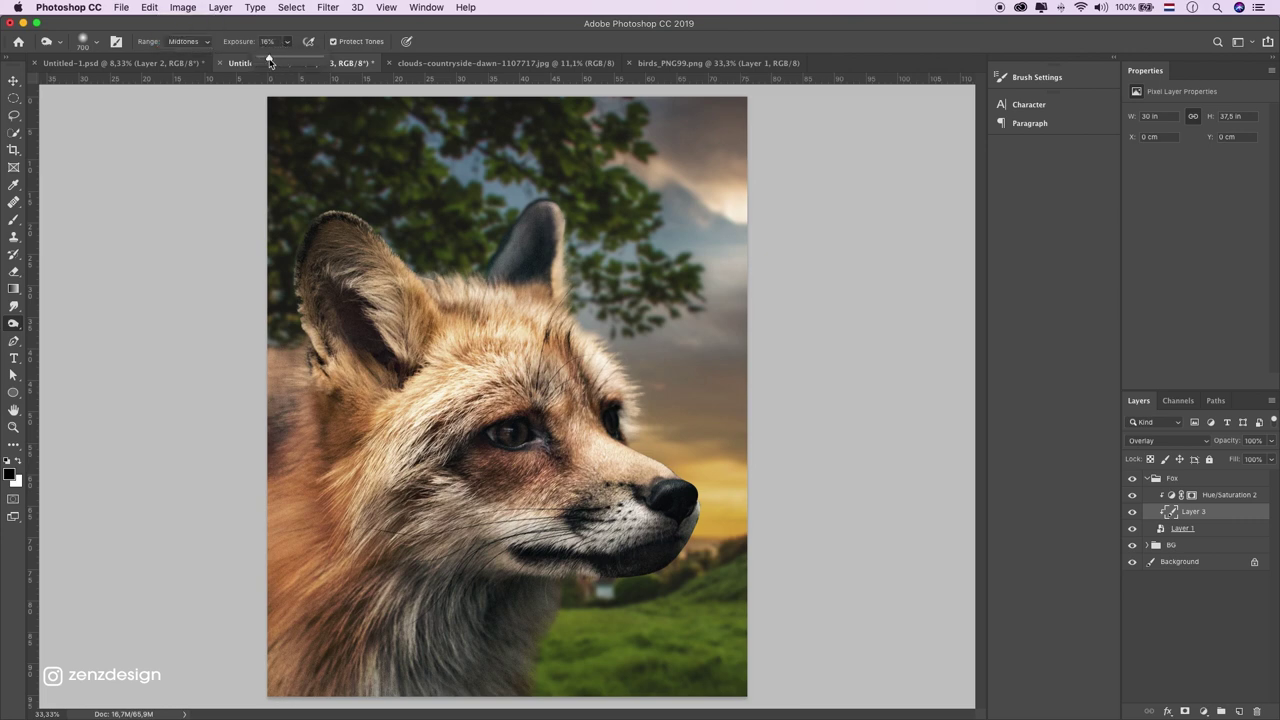
drag(275, 58, 273, 58)
click(287, 42)
drag(288, 58, 281, 58)
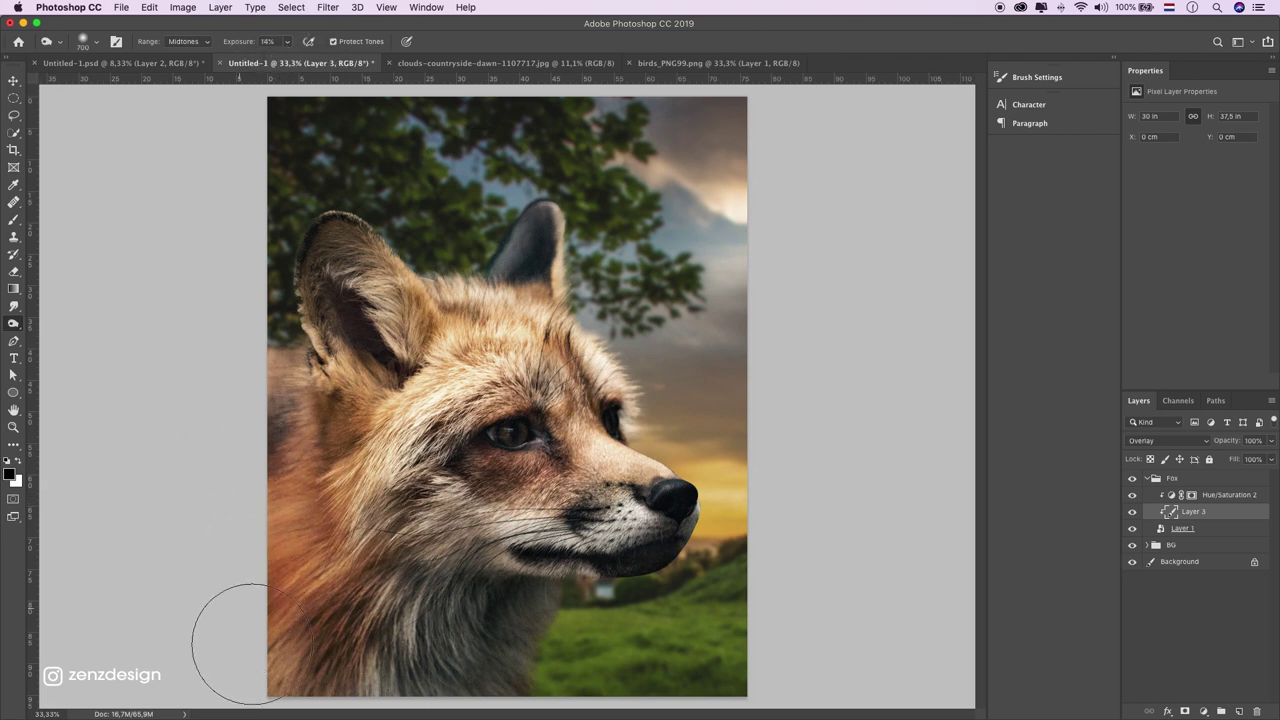
Lighten the fur around the ears, forehead and cheek below the eye
key(bracketleft)
key(bracketleft)
key(bracketleft)
drag(348, 301, 370, 402)
drag(465, 379, 548, 288)
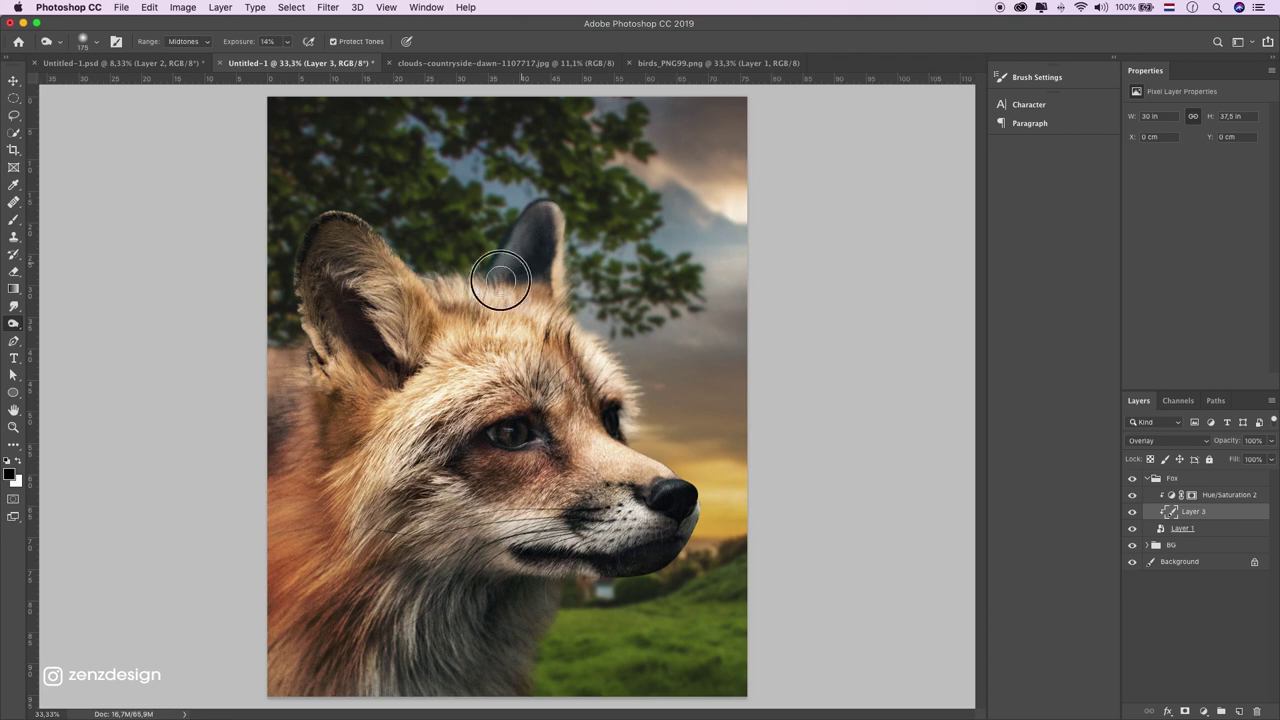
drag(577, 391, 580, 379)
drag(422, 372, 384, 392)
drag(536, 382, 540, 485)
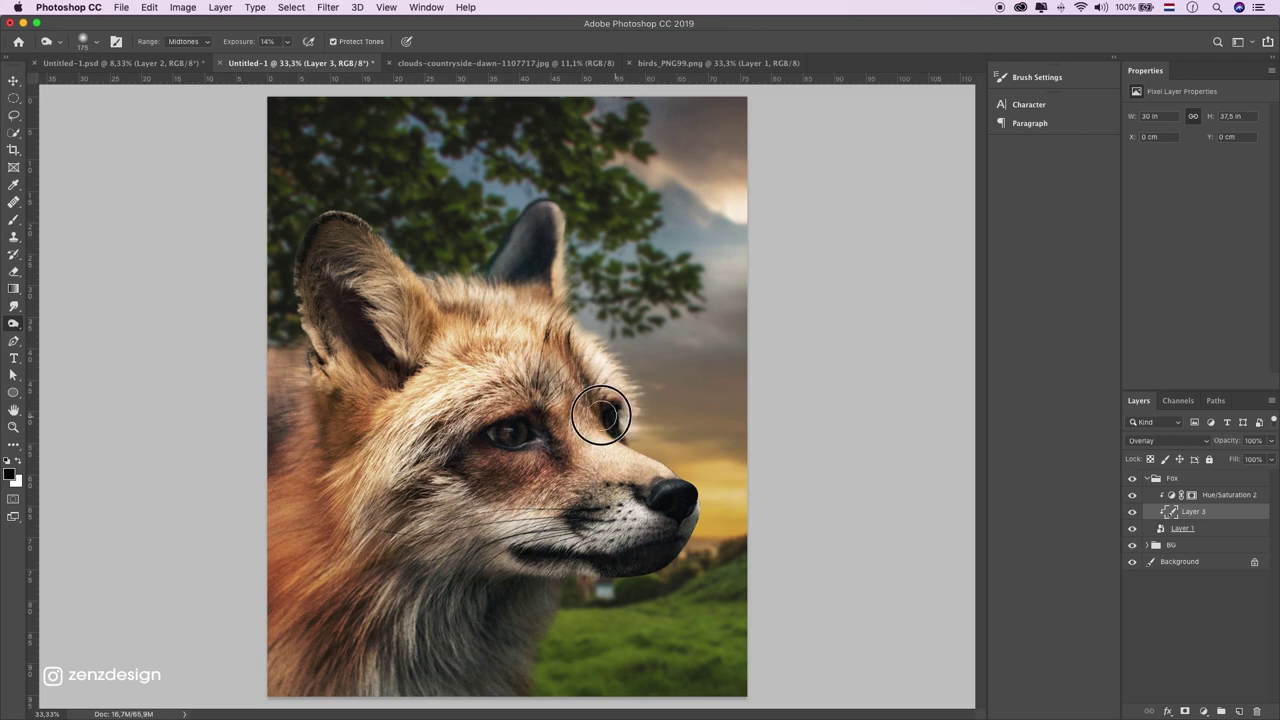
key(bracketright)
key(bracketright)
key(bracketright)
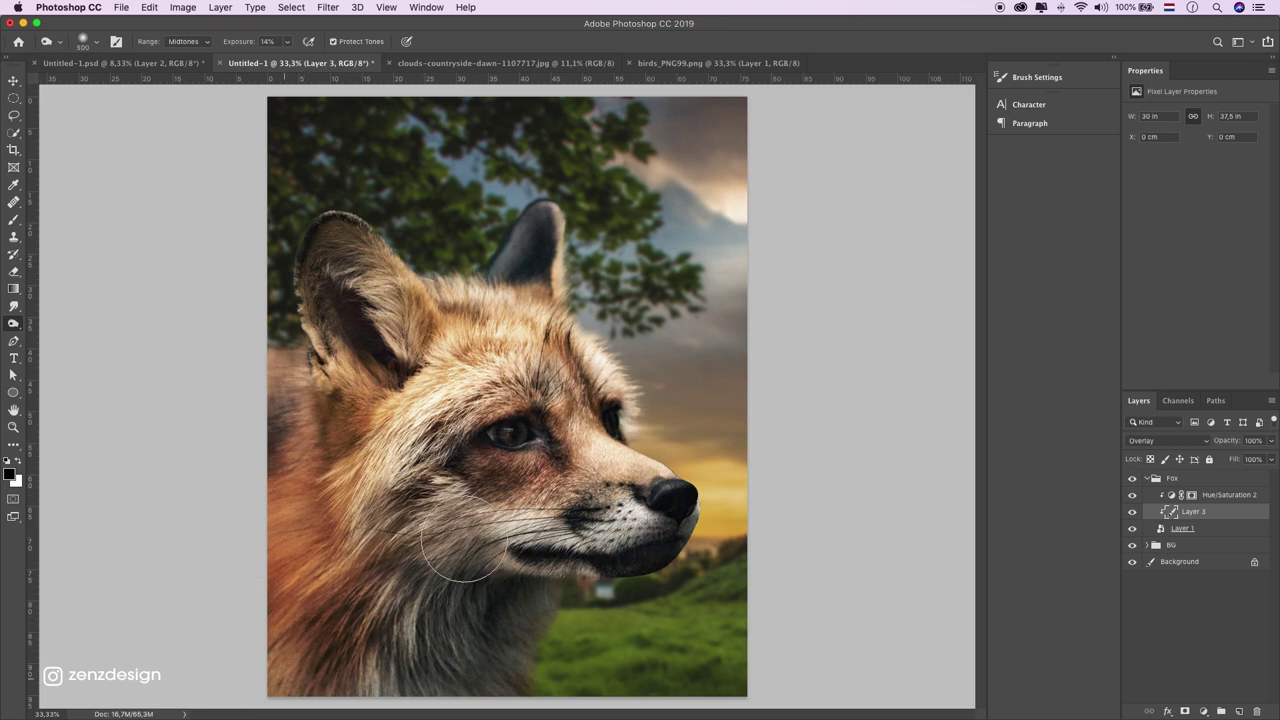
key(bracketleft)
key(bracketleft)
key(bracketleft)
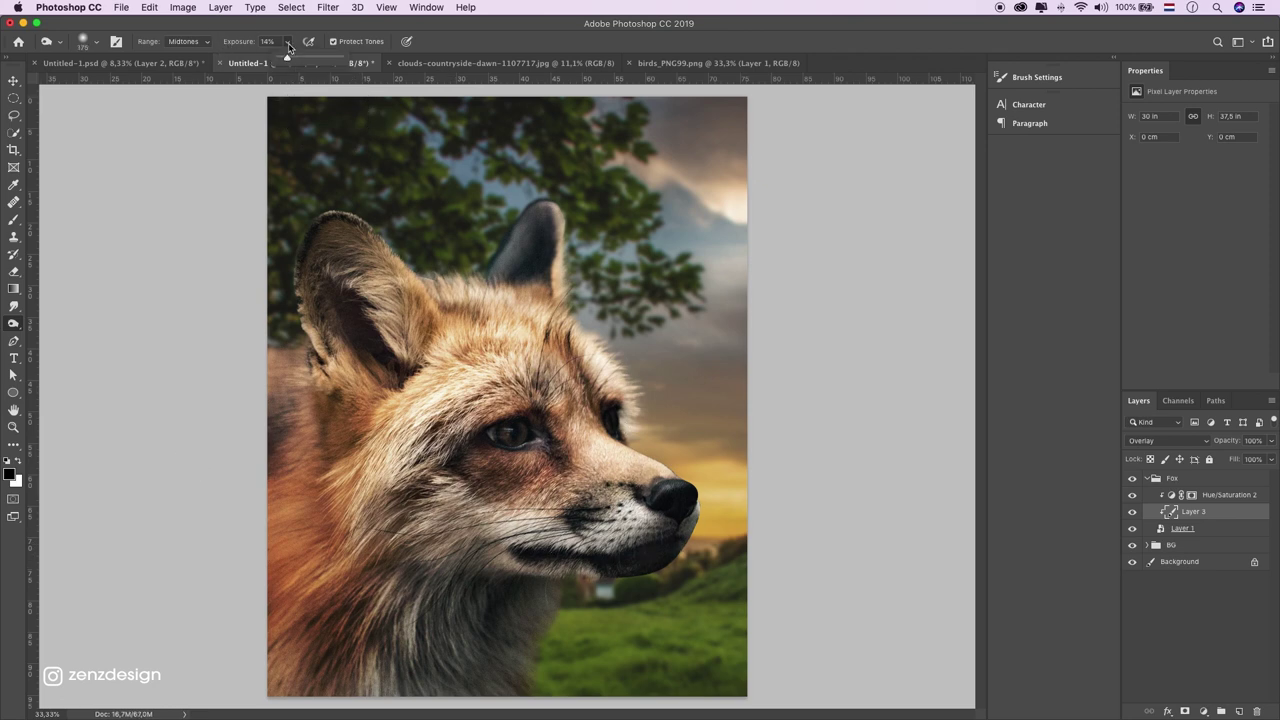
click(198, 41)
Burn the fox's shadows at 6% exposure, adjusting brush size as needed
click(185, 31)
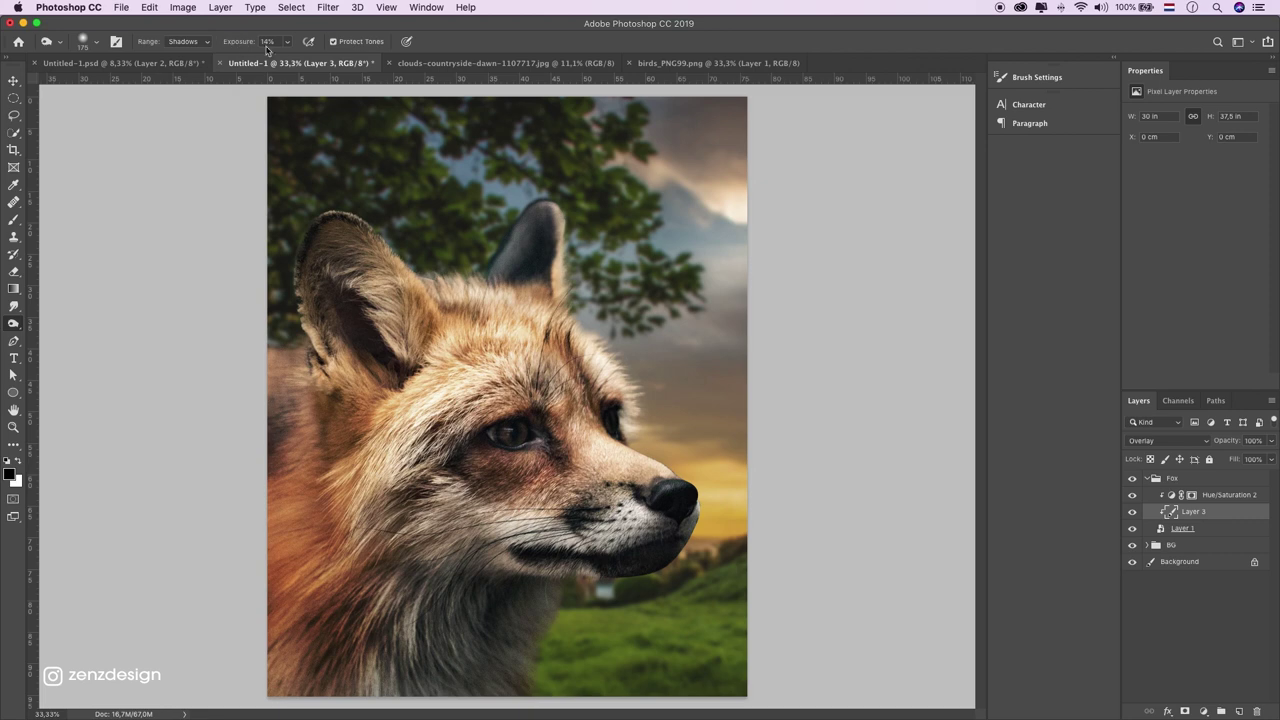
drag(286, 59, 281, 59)
key(bracketright)
key(bracketright)
key(bracketright)
key(bracketleft)
key(bracketleft)
key(bracketleft)
key(bracketleft)
key(bracketleft)
key(bracketleft)
key(bracketright)
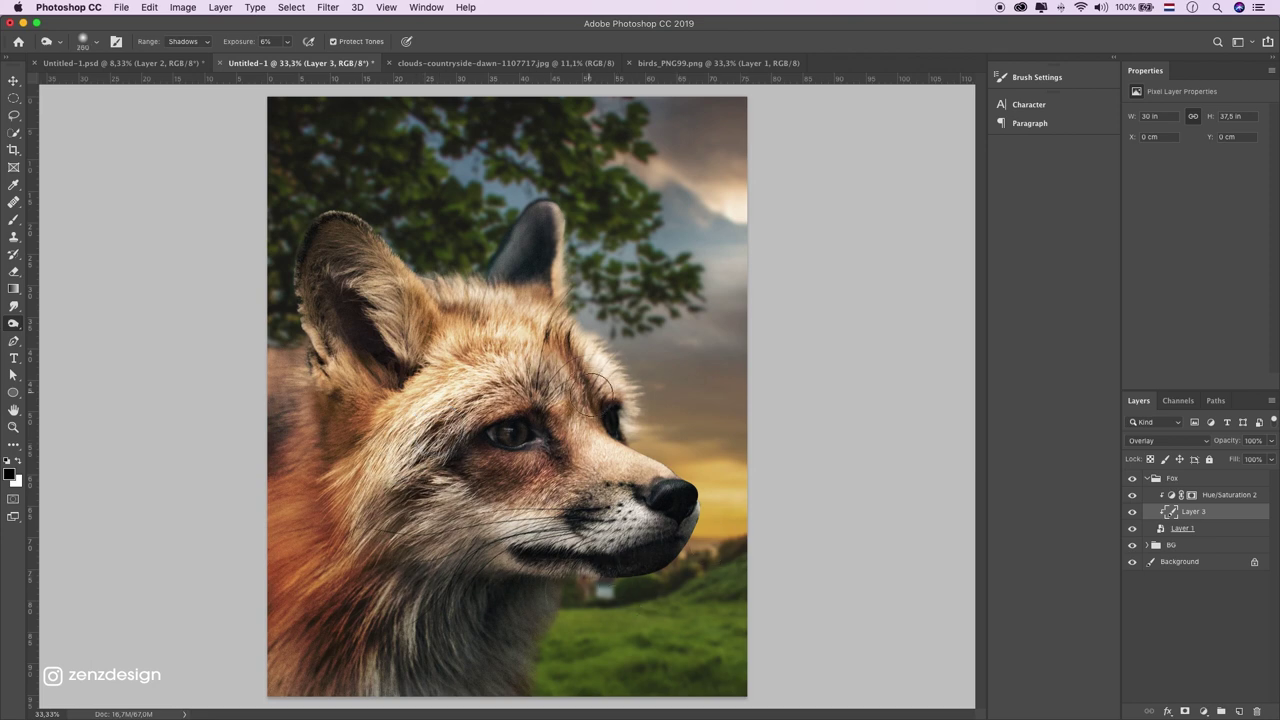
key(bracketleft)
key(bracketleft)
key(bracketright)
key(bracketright)
key(bracketright)
Compare the fox with and without the toning layer, then lower its opacity to 90%
click(1132, 511)
click(1132, 511)
drag(1273, 445, 1255, 458)
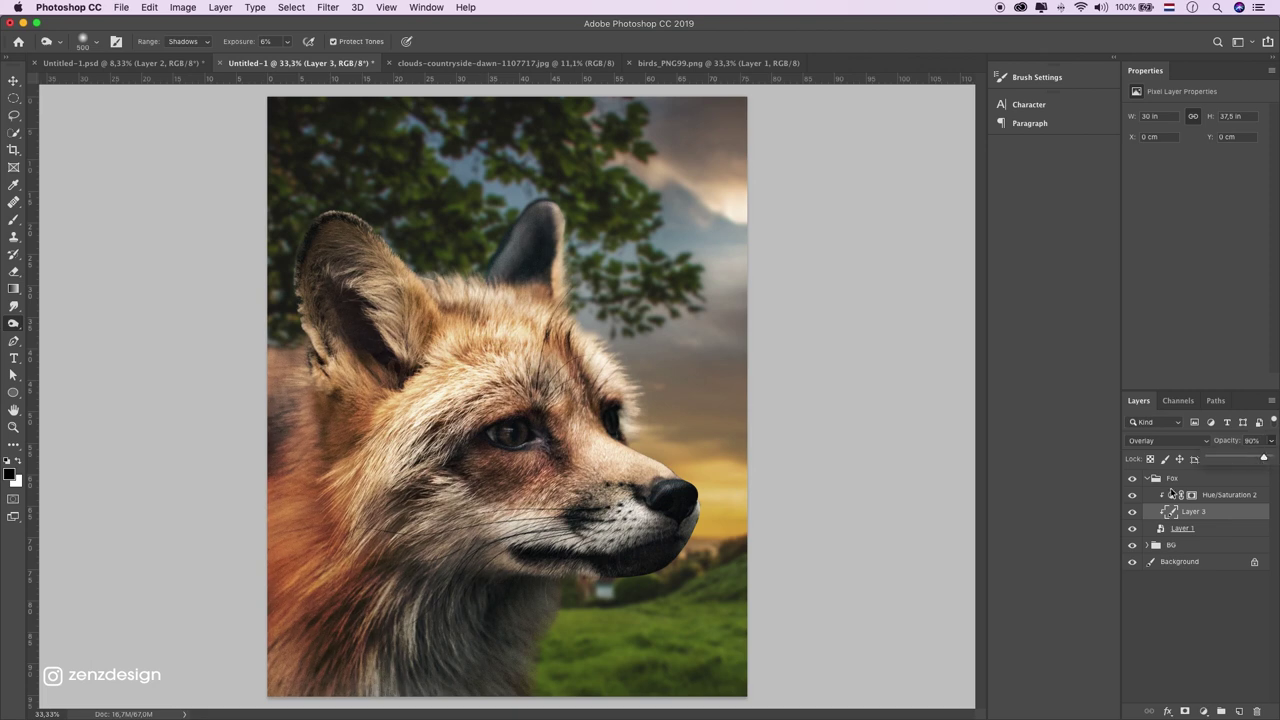
click(1132, 511)
click(1132, 511)
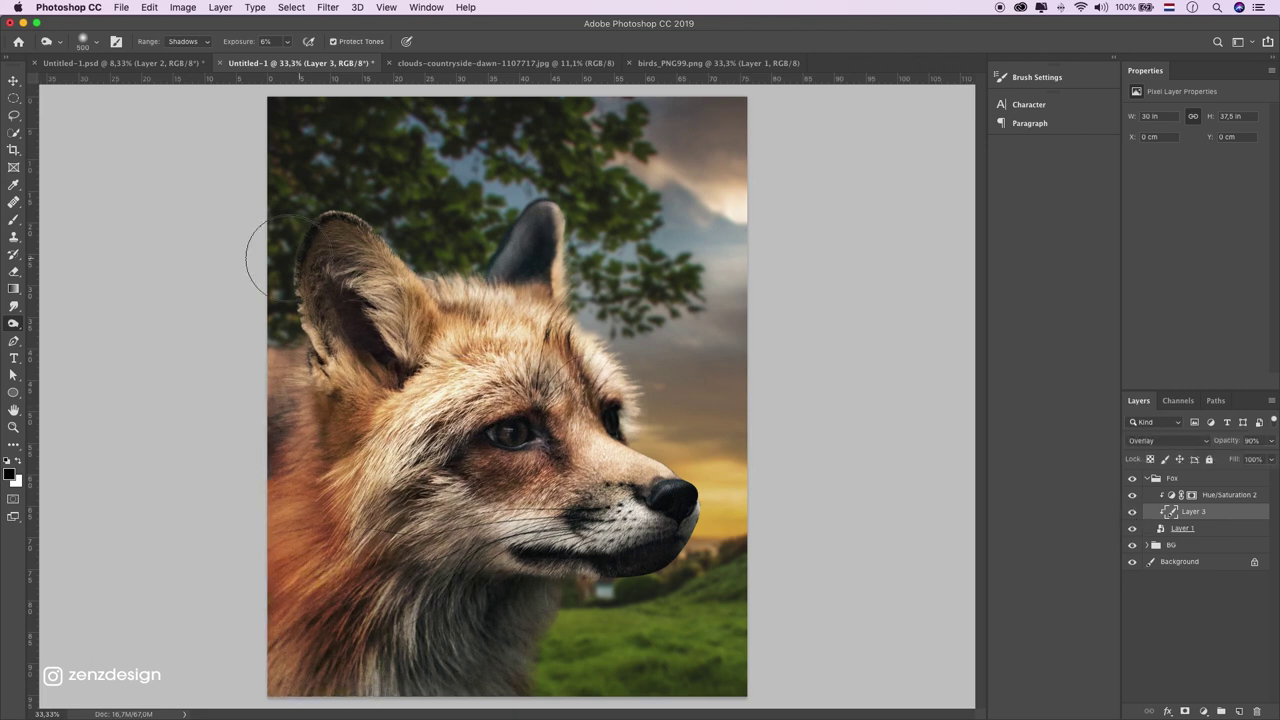
click(14, 80)
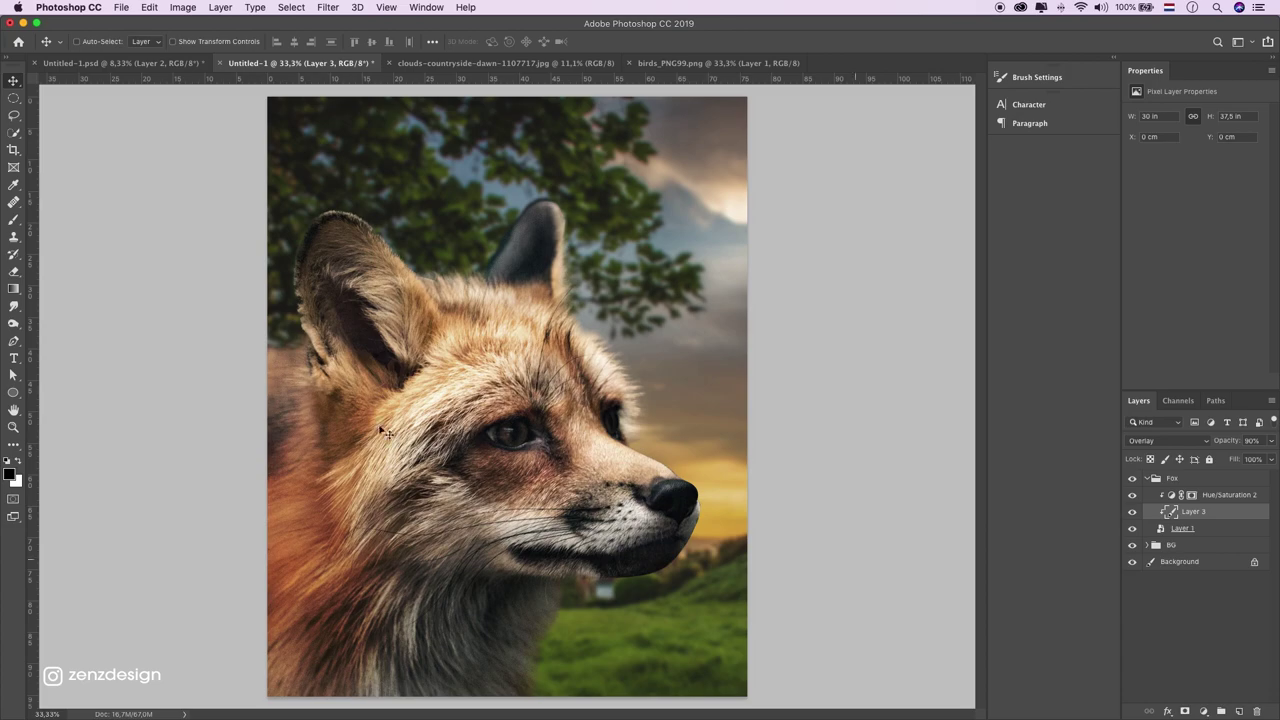
click(13, 427)
Reframe the fox in view and add a Curves adjustment layer inside the Fox group
click(663, 406)
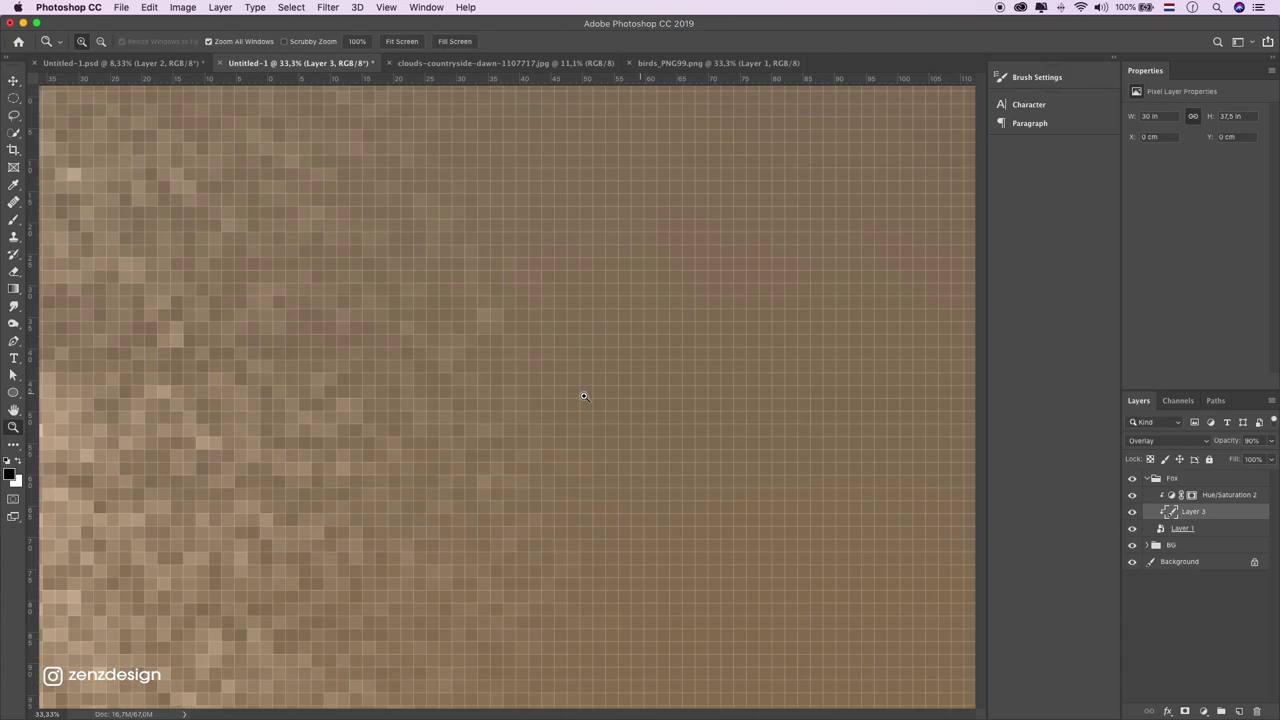
alt+click(588, 402)
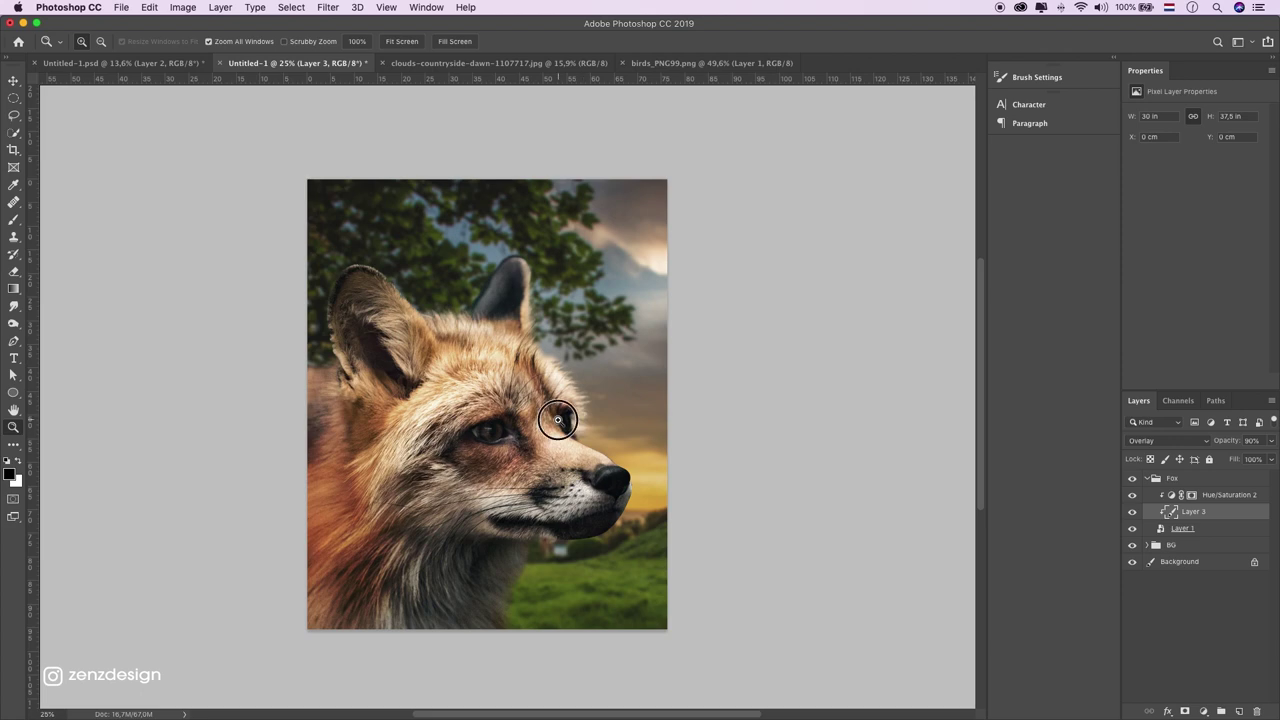
click(557, 416)
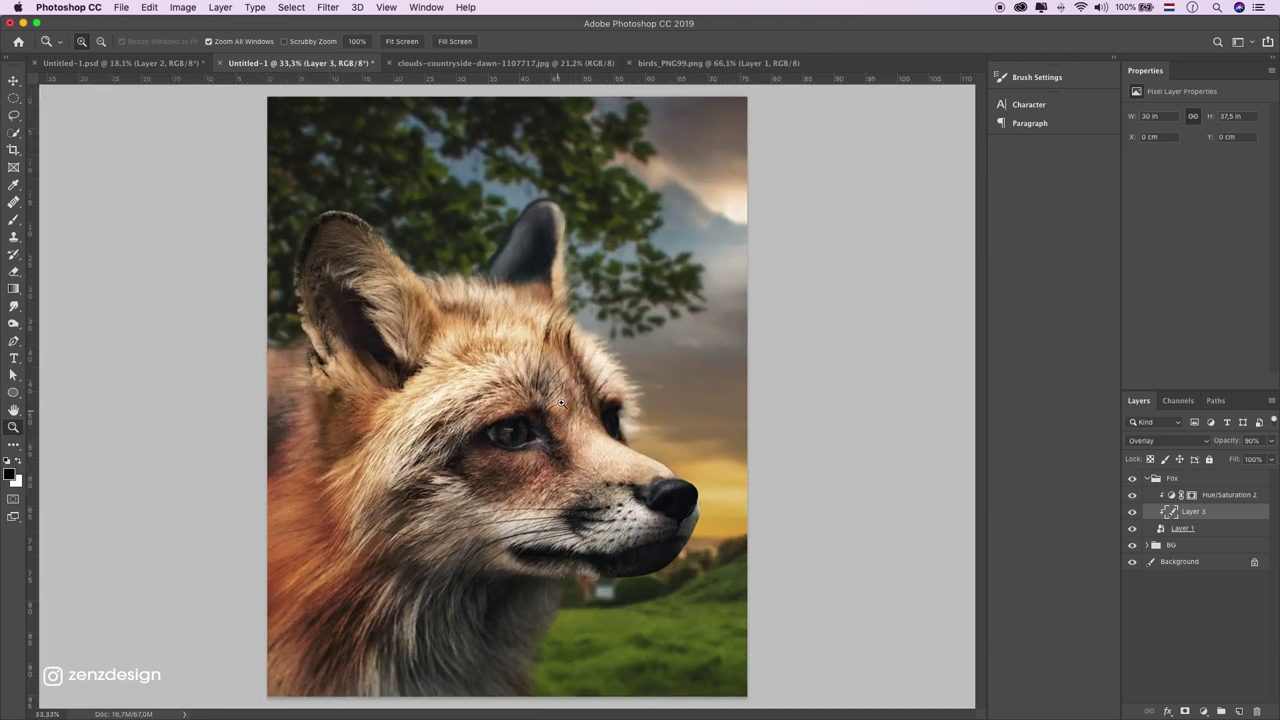
click(1205, 712)
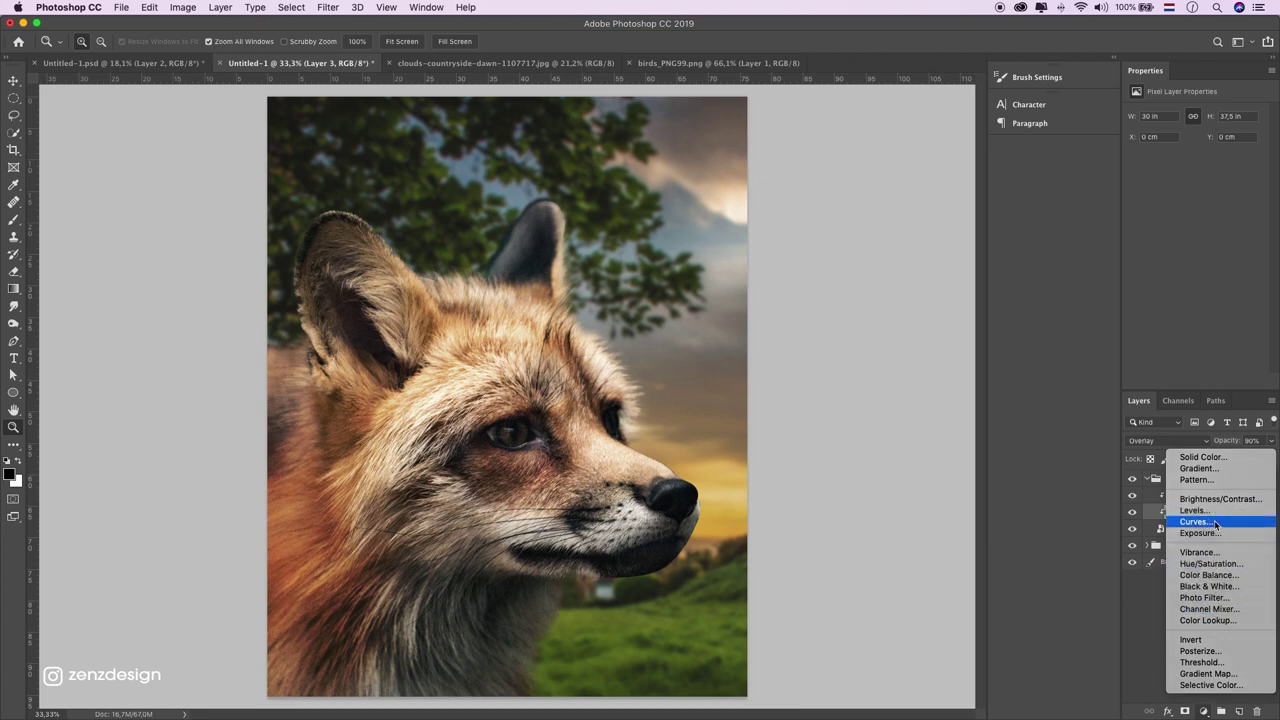
click(1198, 521)
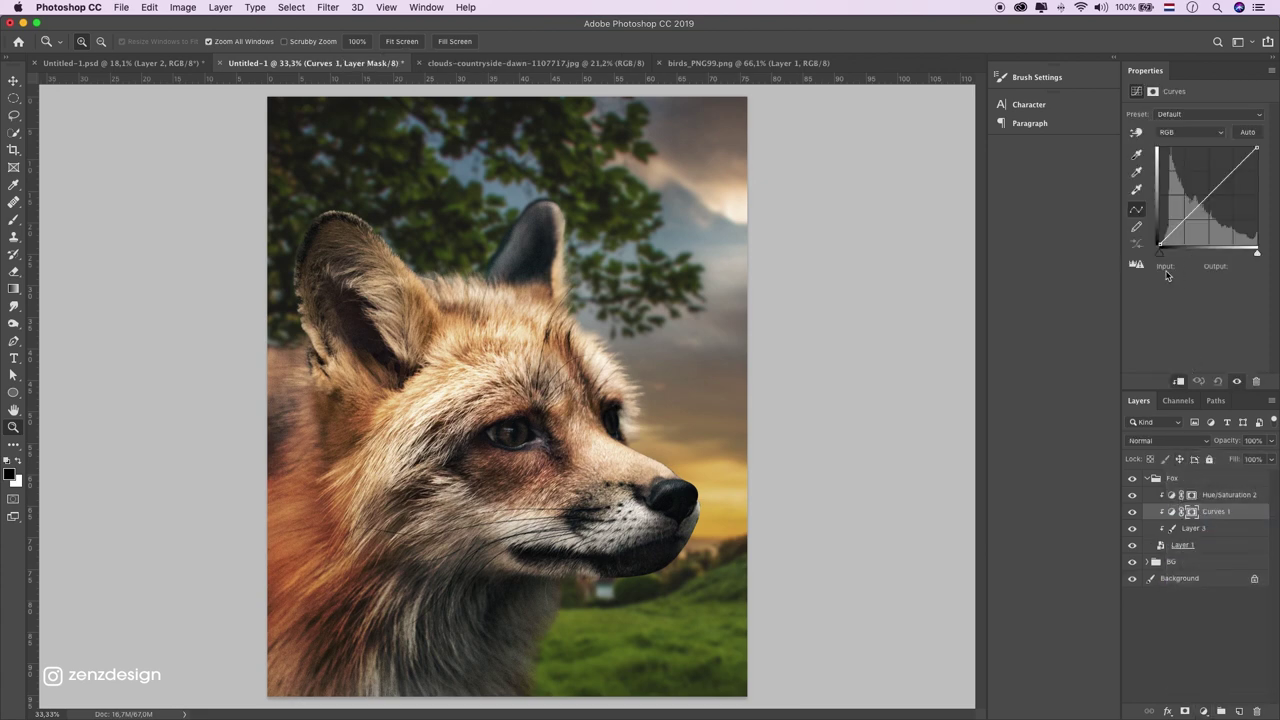
Lower the Curves midpoint from 127 to 114, compare before/after, and collapse the Fox group
drag(1203, 202, 1203, 207)
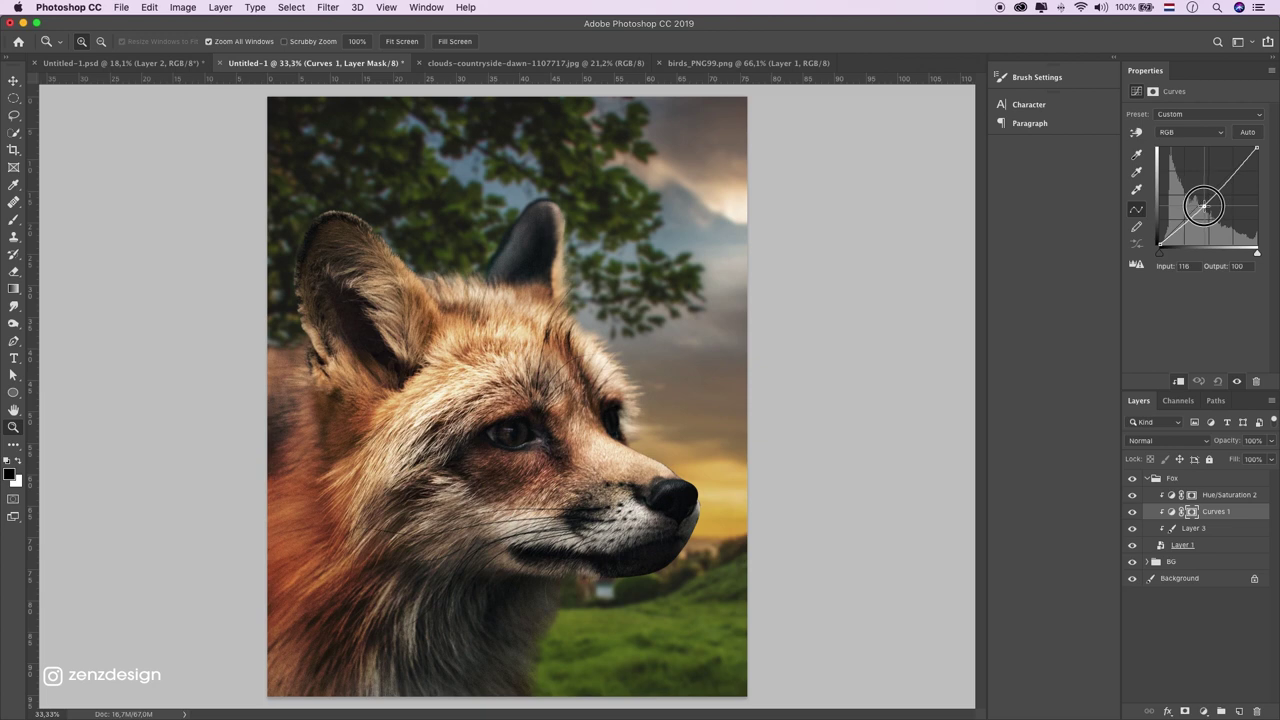
drag(1204, 206, 1208, 205)
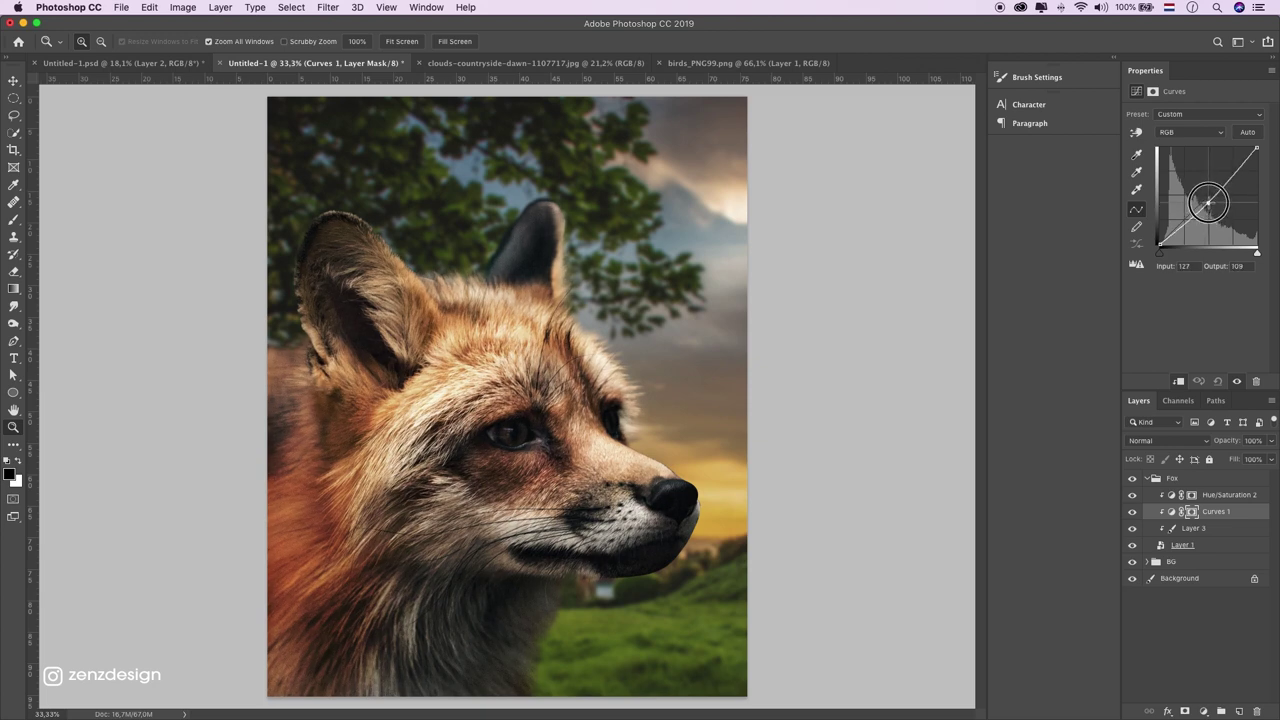
drag(1208, 205, 1208, 201)
click(1133, 512)
click(1133, 513)
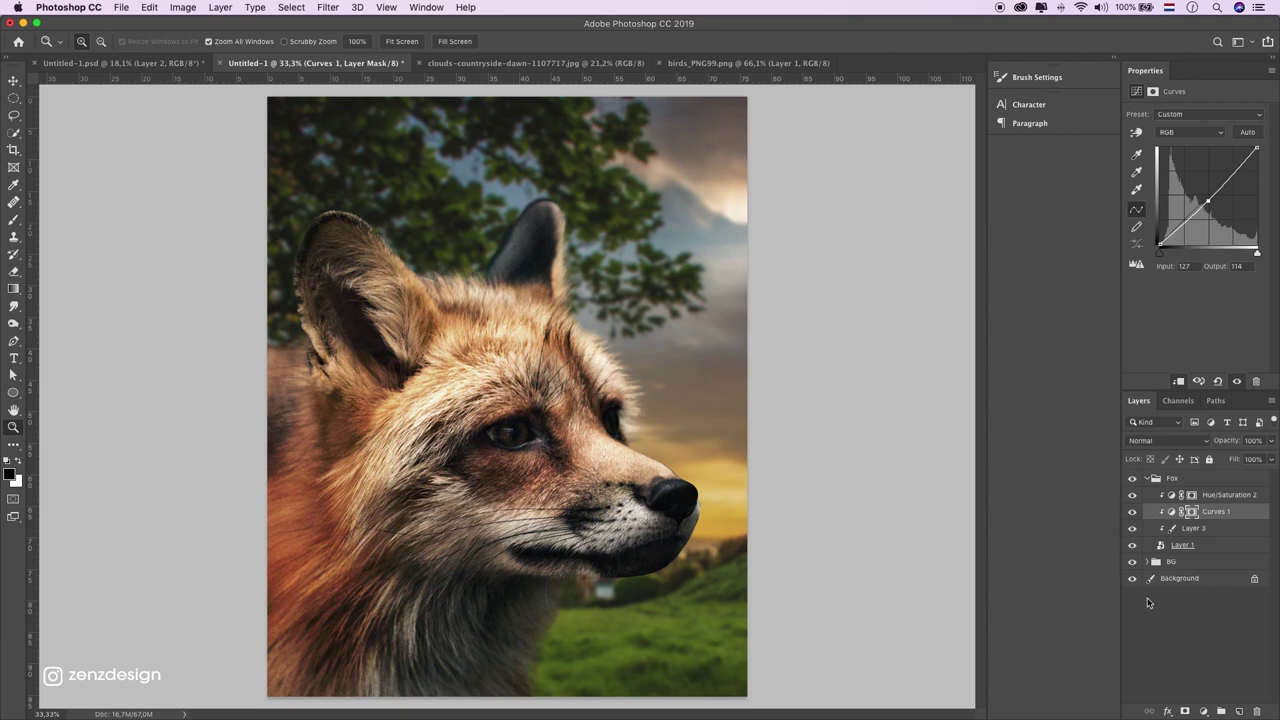
click(1152, 481)
click(1171, 481)
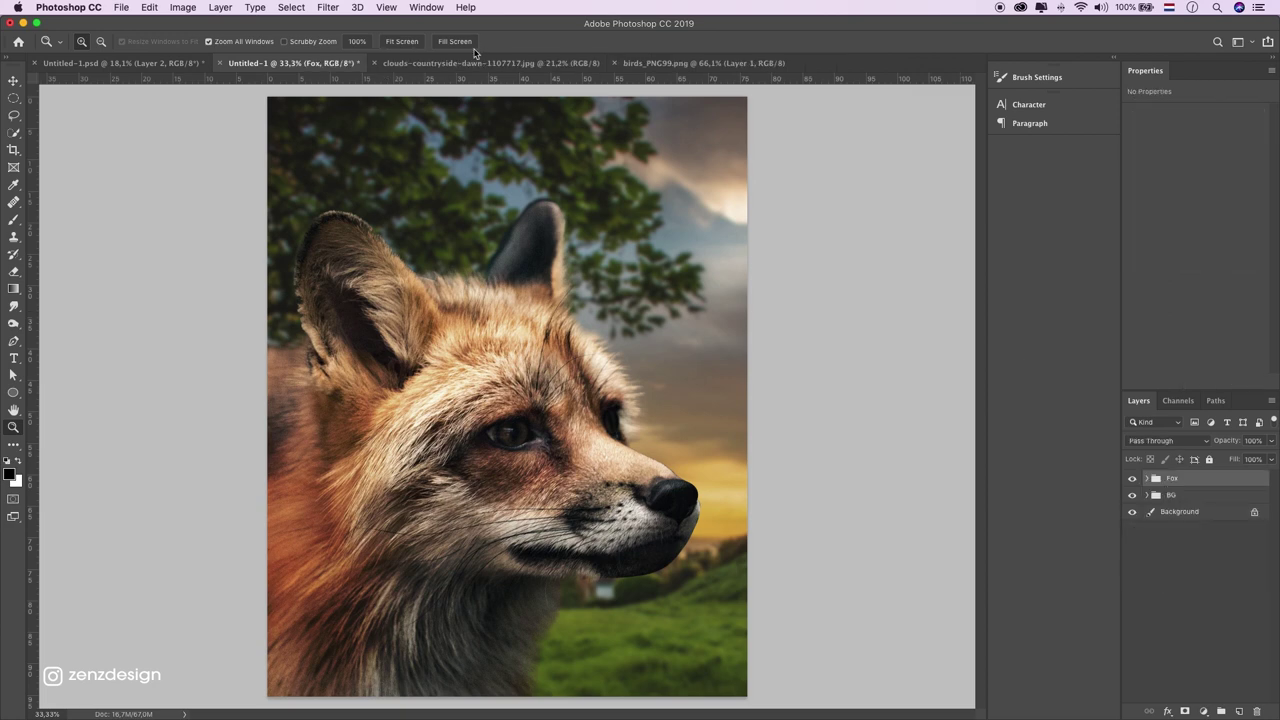
Close the clouds image and bring the birds_PNG99 bird in as a smart object over the nose
click(375, 63)
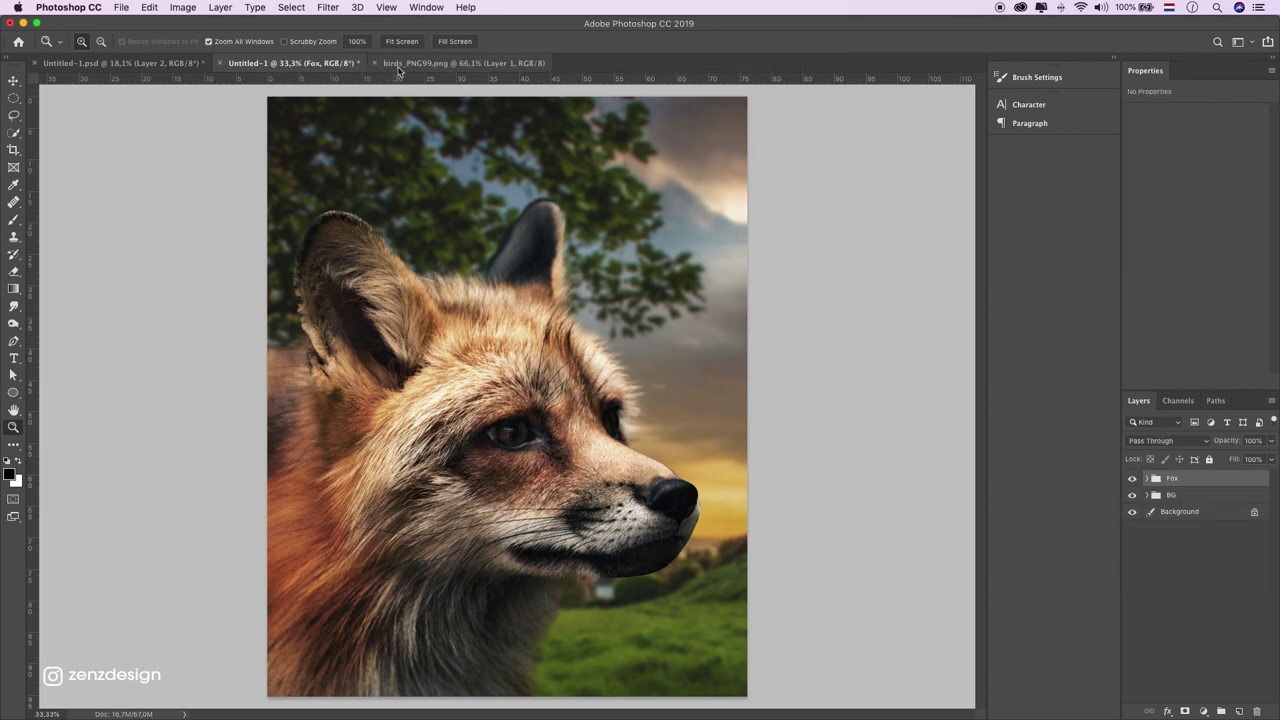
click(398, 63)
key(v)
mouse_move(378, 142)
mouse_down()
mouse_move(314, 134)
mouse_move(633, 358)
mouse_up()
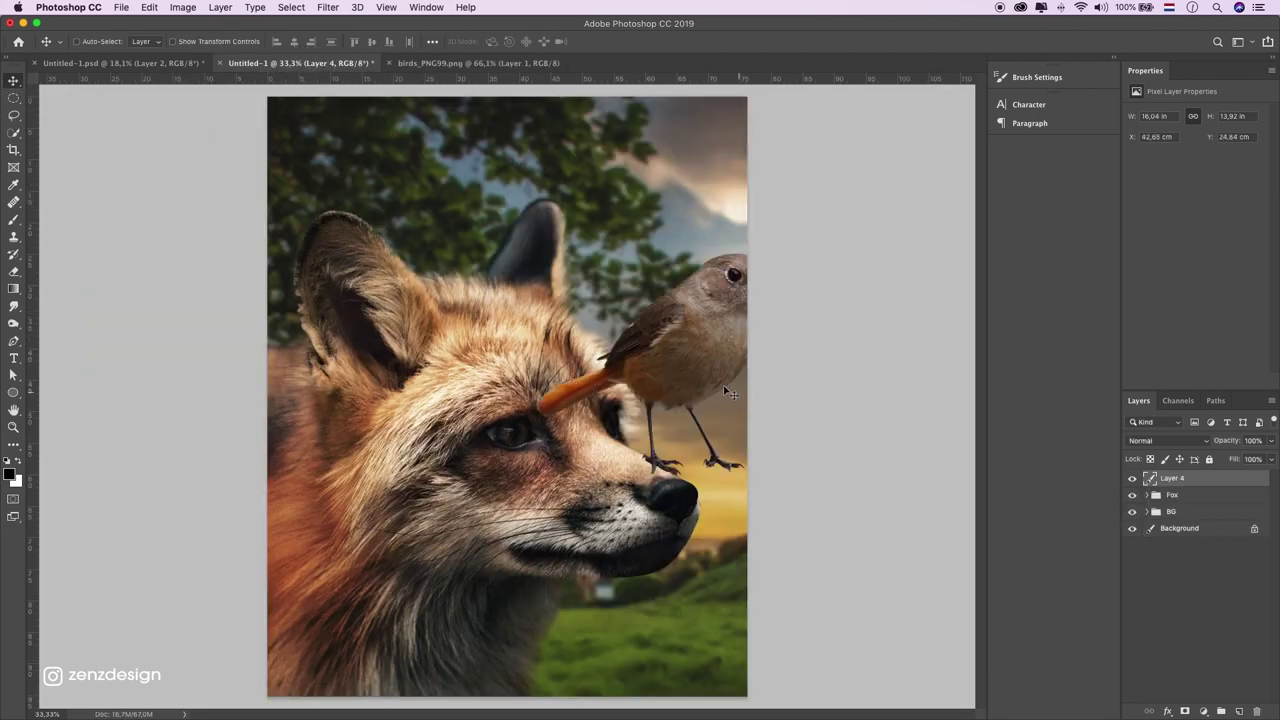
right_click(1193, 484)
click(1075, 322)
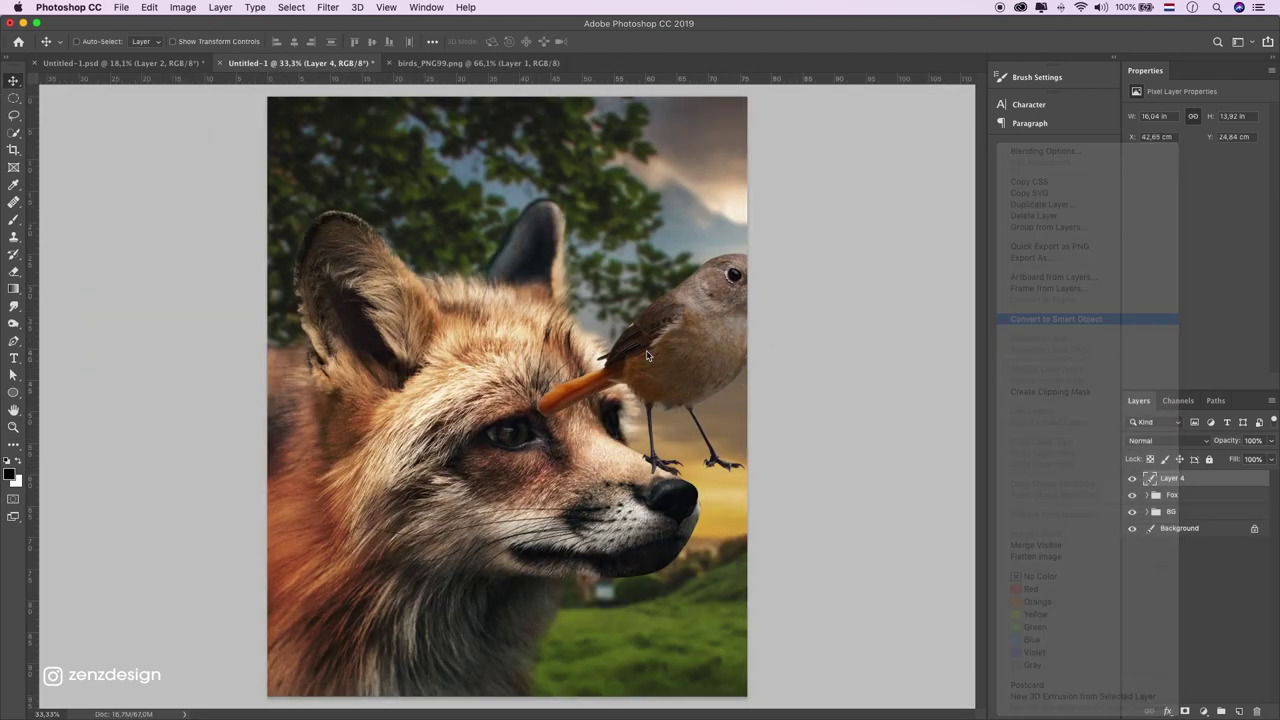
drag(629, 366, 575, 378)
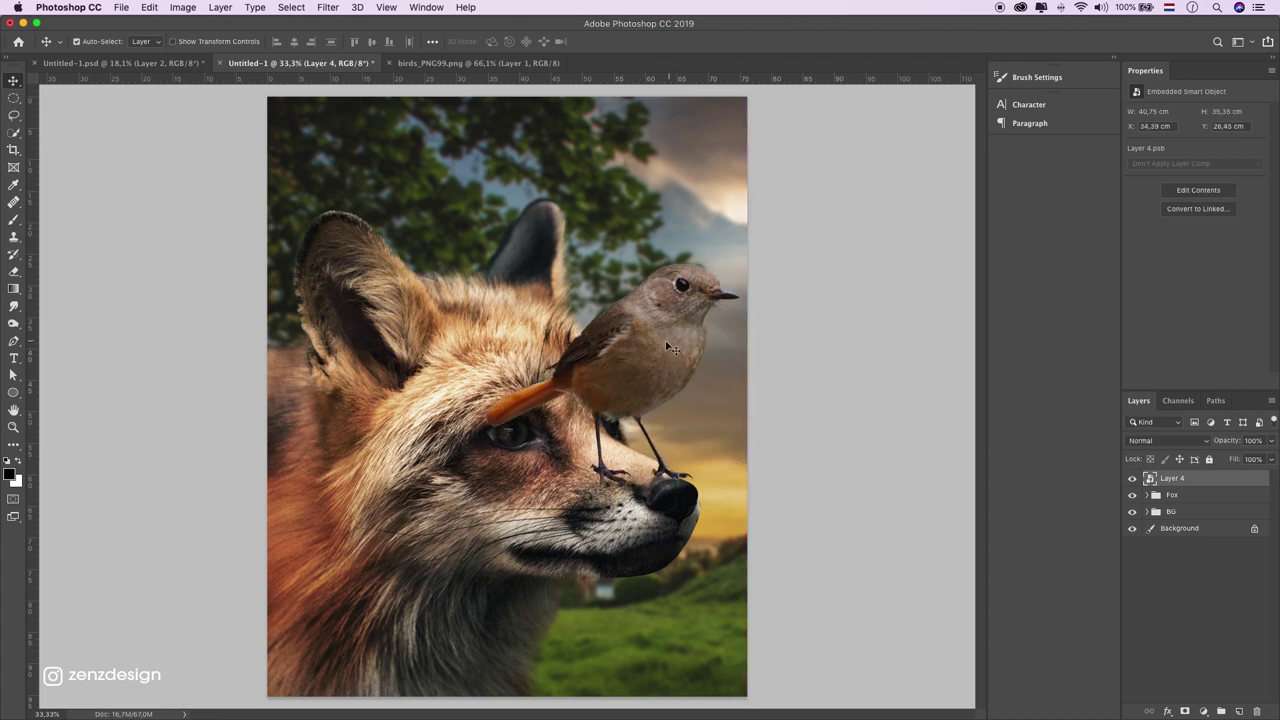
Flip the bird horizontally and scale it to about 31% onto the fox's nose
click(149, 7)
mouse_move(171, 316)
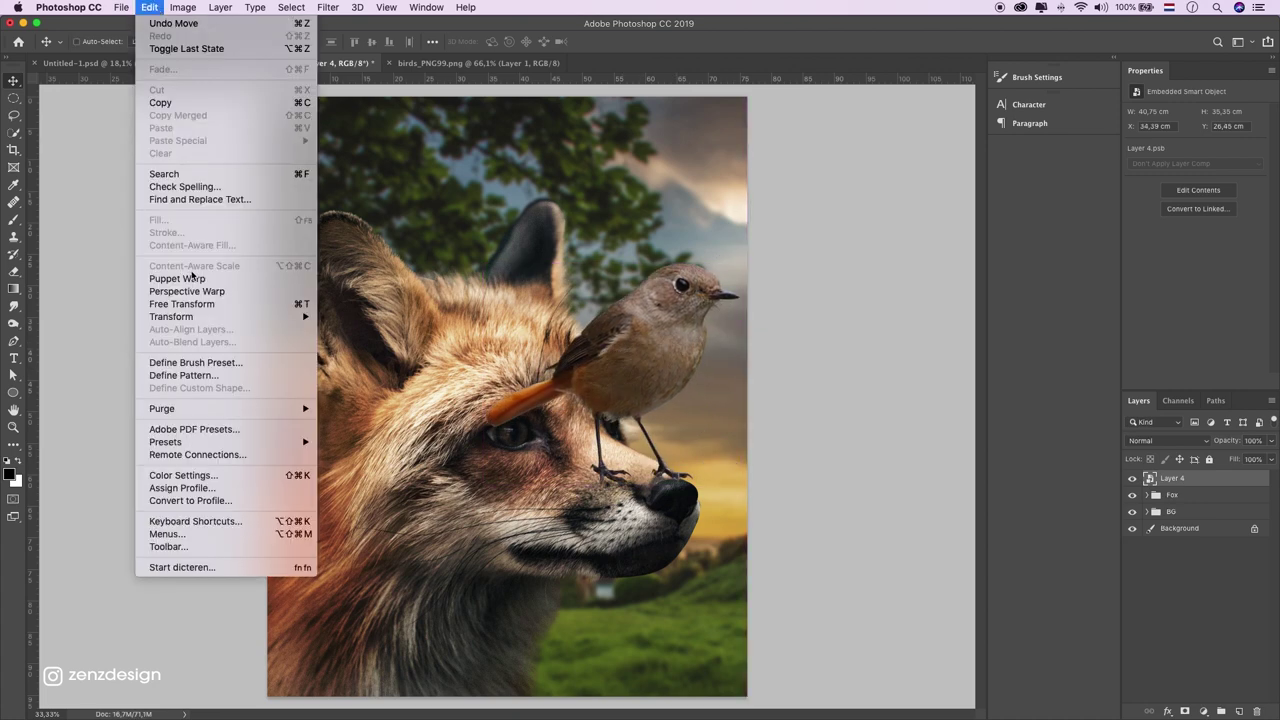
click(386, 468)
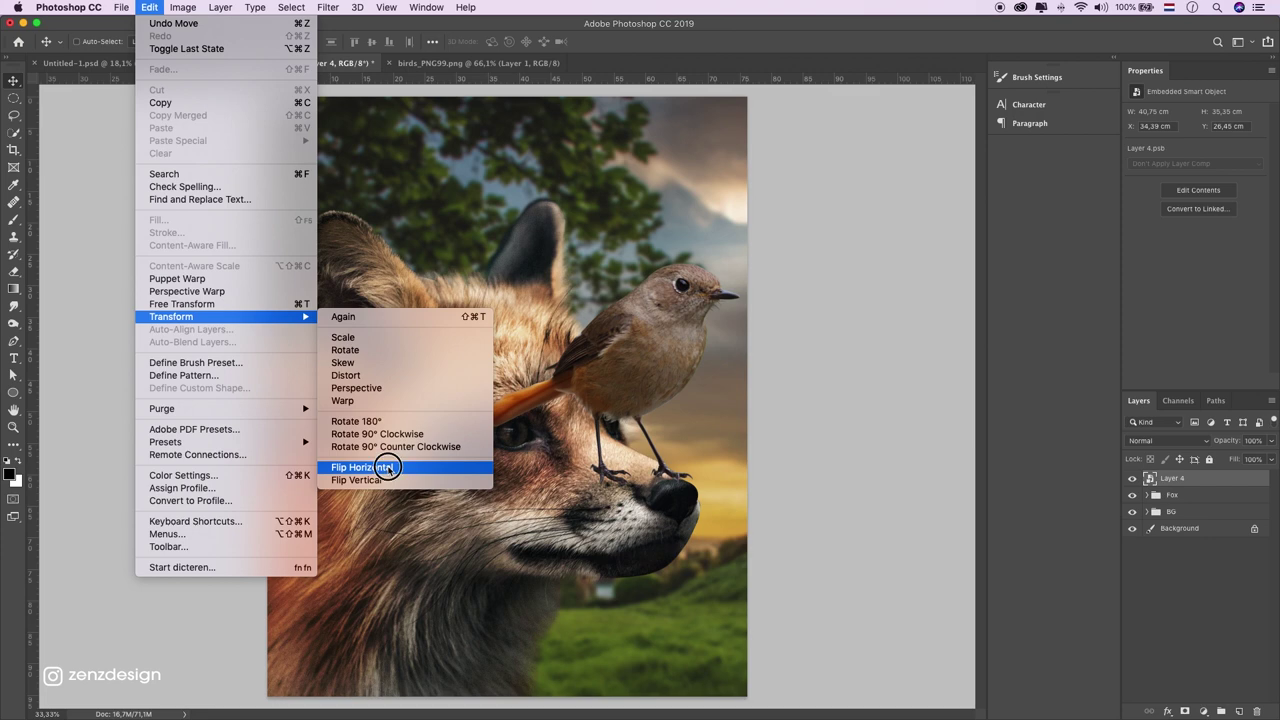
key(ctrl+t)
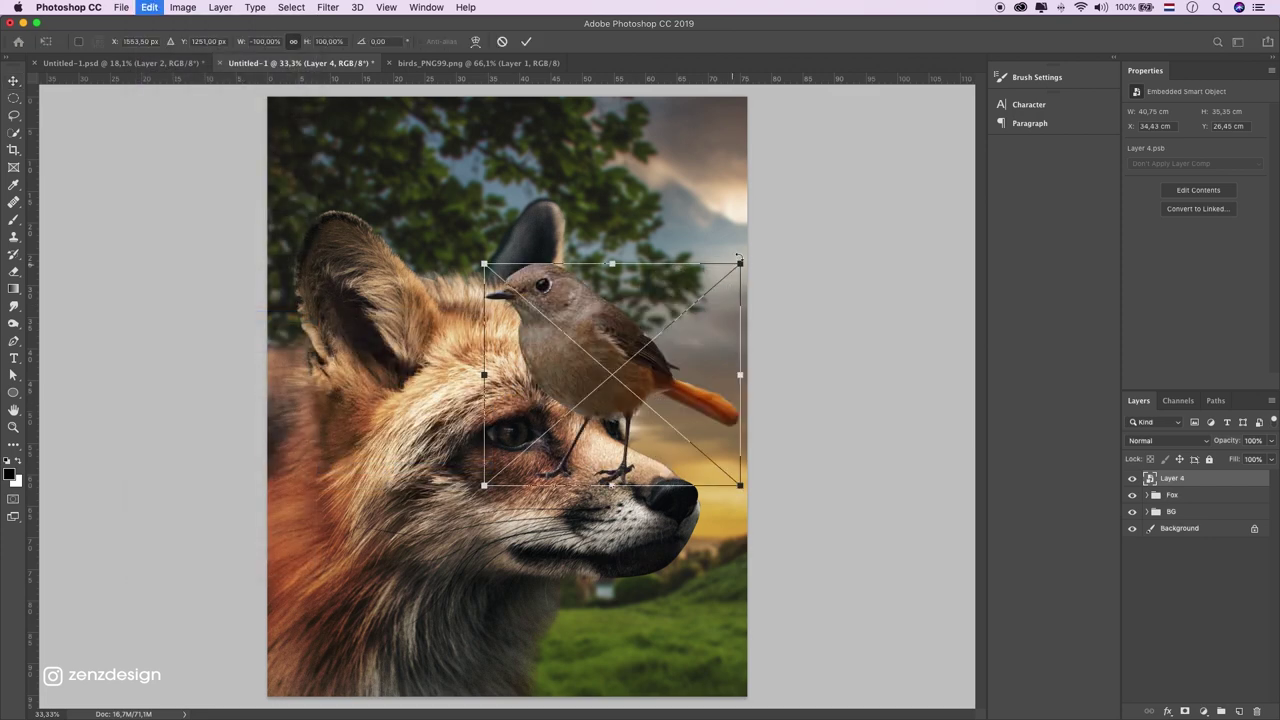
drag(740, 261, 678, 428)
drag(739, 398, 710, 421)
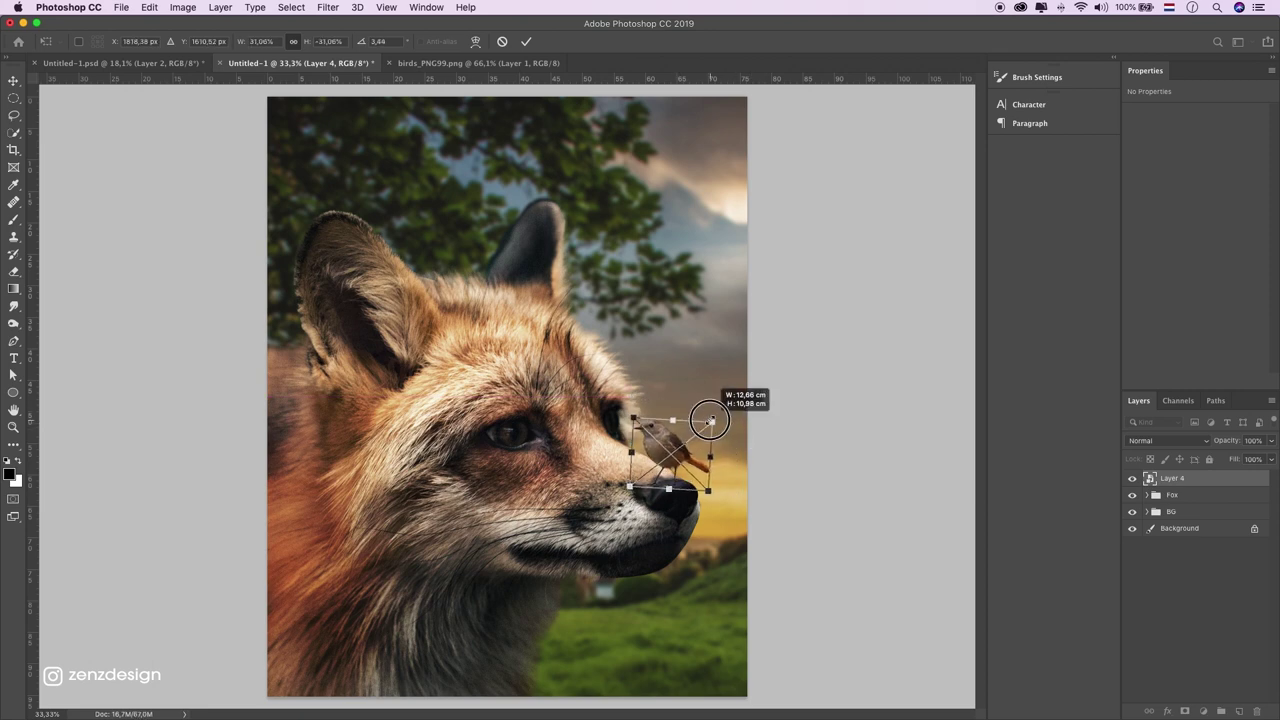
drag(673, 419, 689, 420)
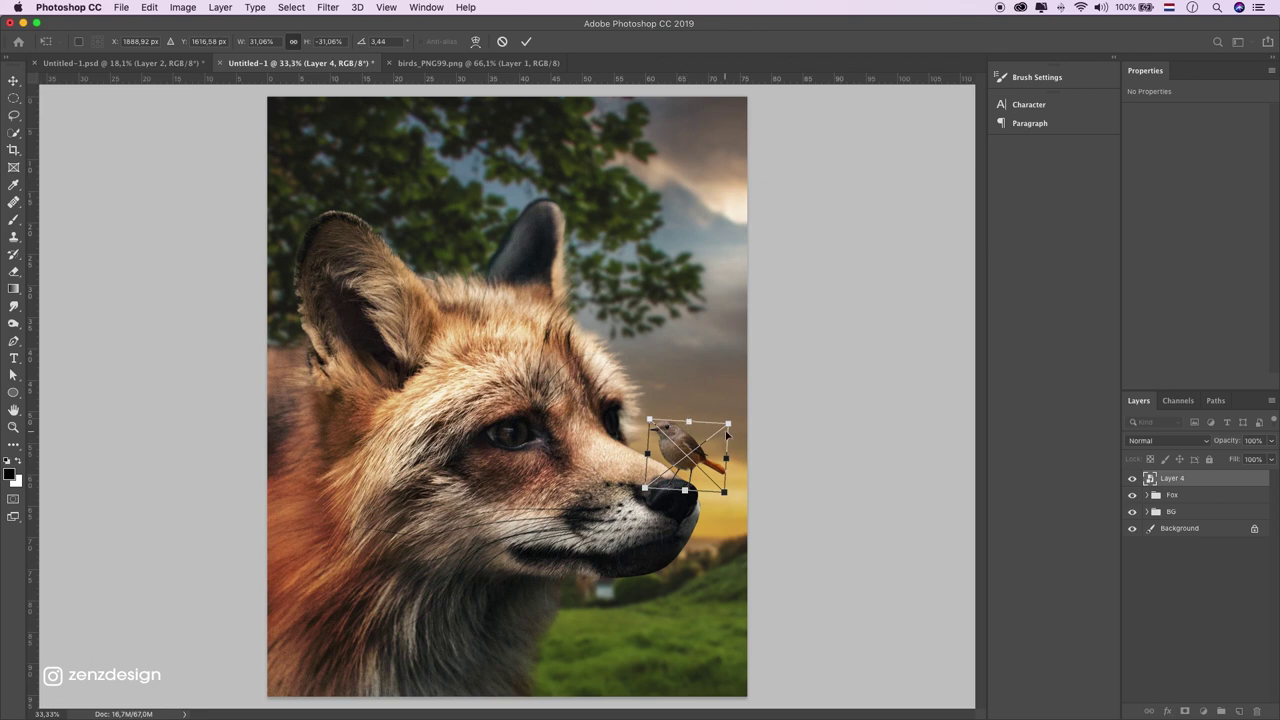
key(Return)
Nudge the bird left and move Layer 4 into a new group named Bird
key(shift+Left)
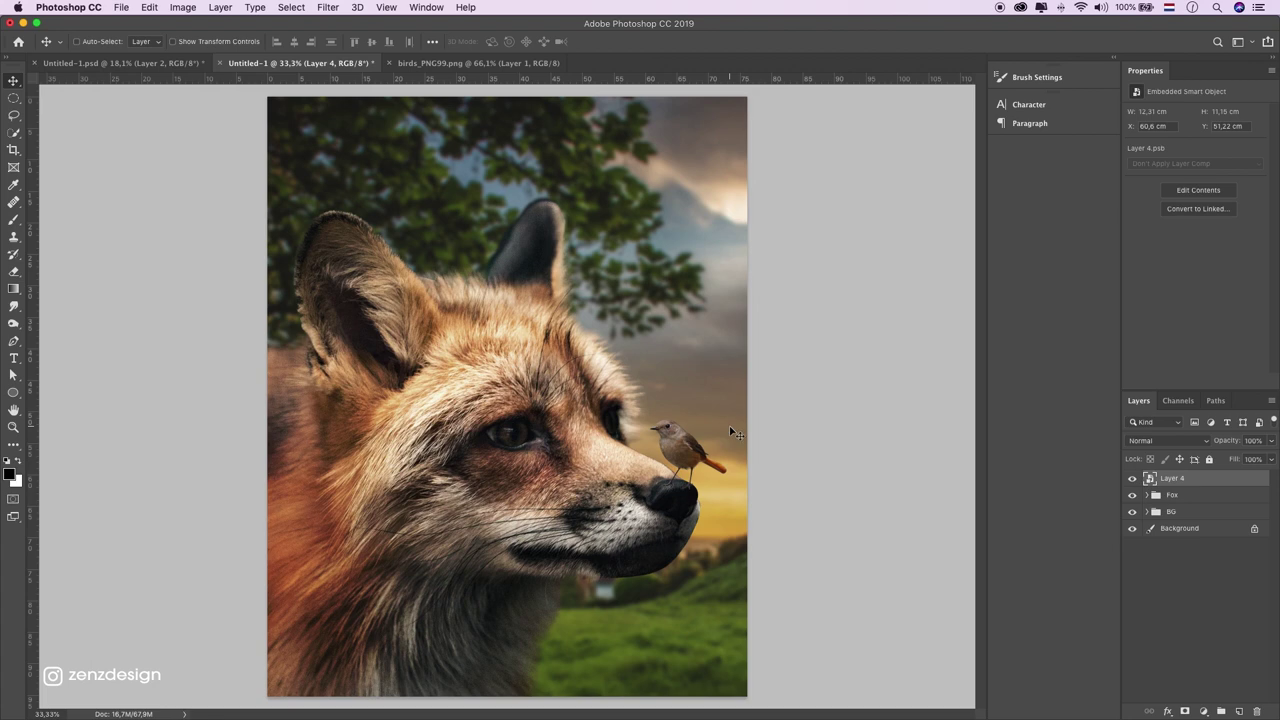
click(1221, 710)
double_click(1172, 478)
text(Bird)
key(Return)
drag(1175, 495, 1175, 478)
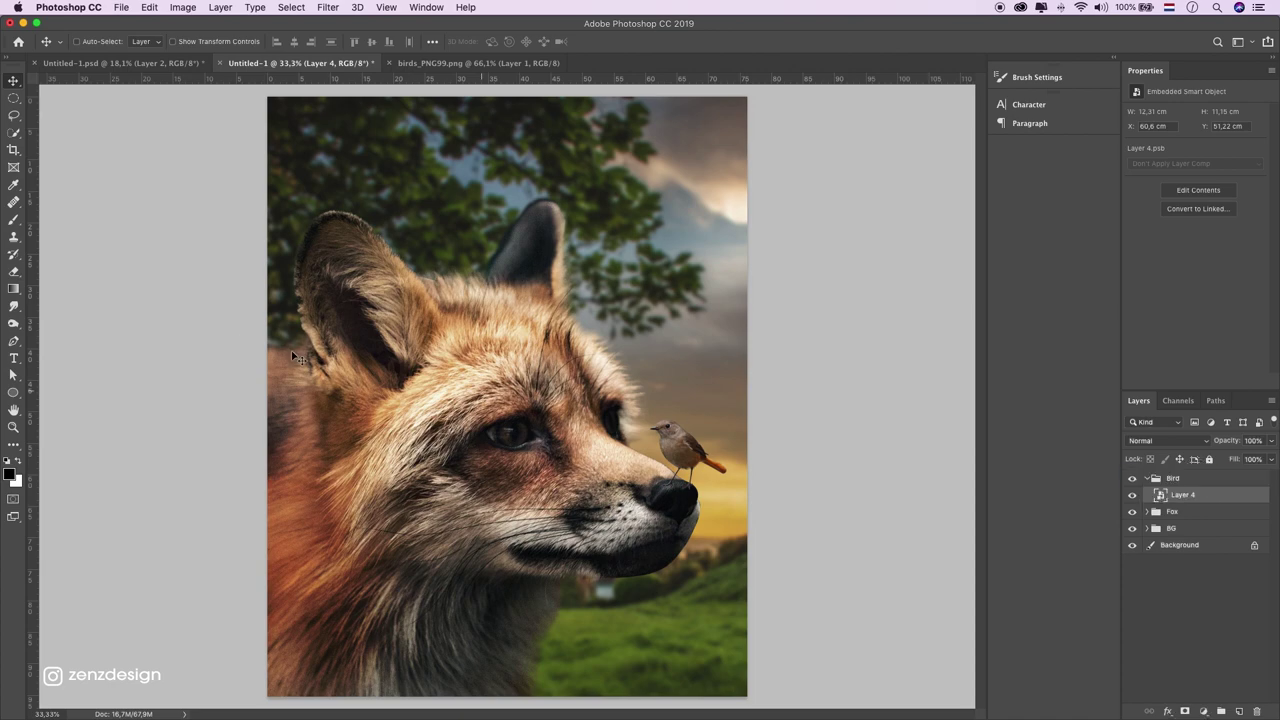
Zoom in and center the view on the robin sitting on the fox's nose
click(14, 427)
click(680, 480)
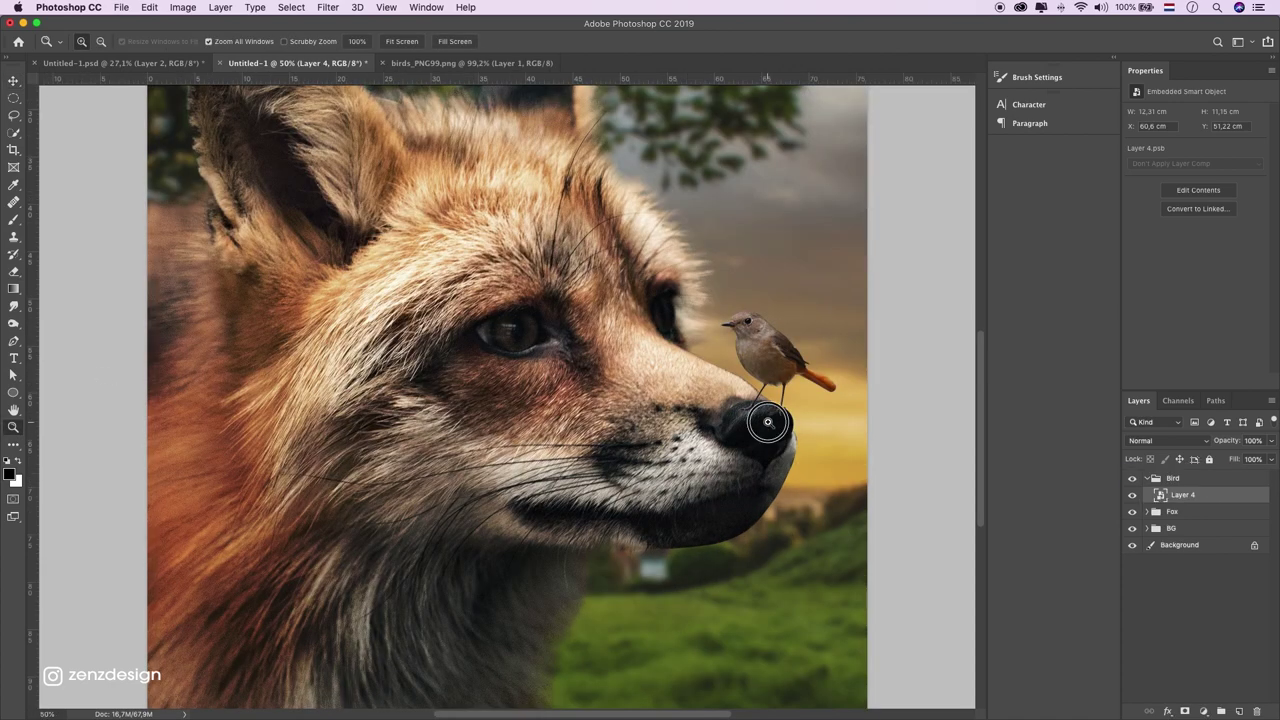
click(770, 420)
click(757, 366)
drag(677, 374, 661, 374)
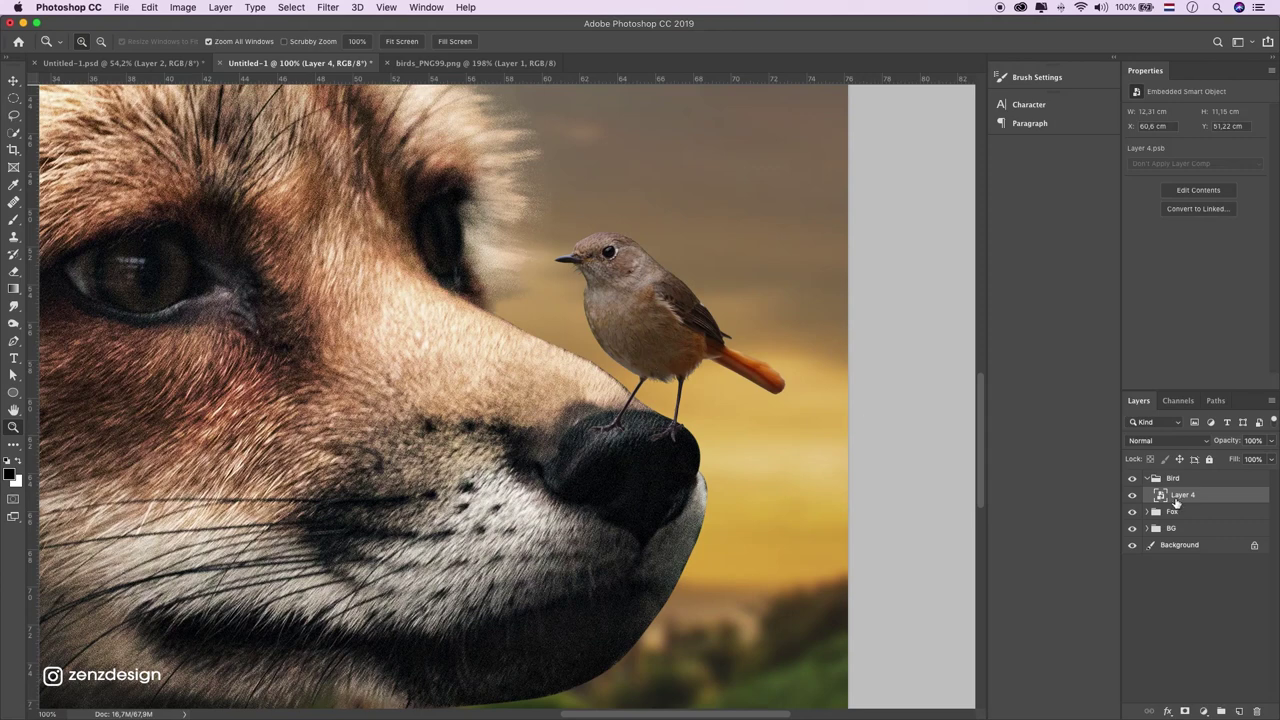
click(1205, 712)
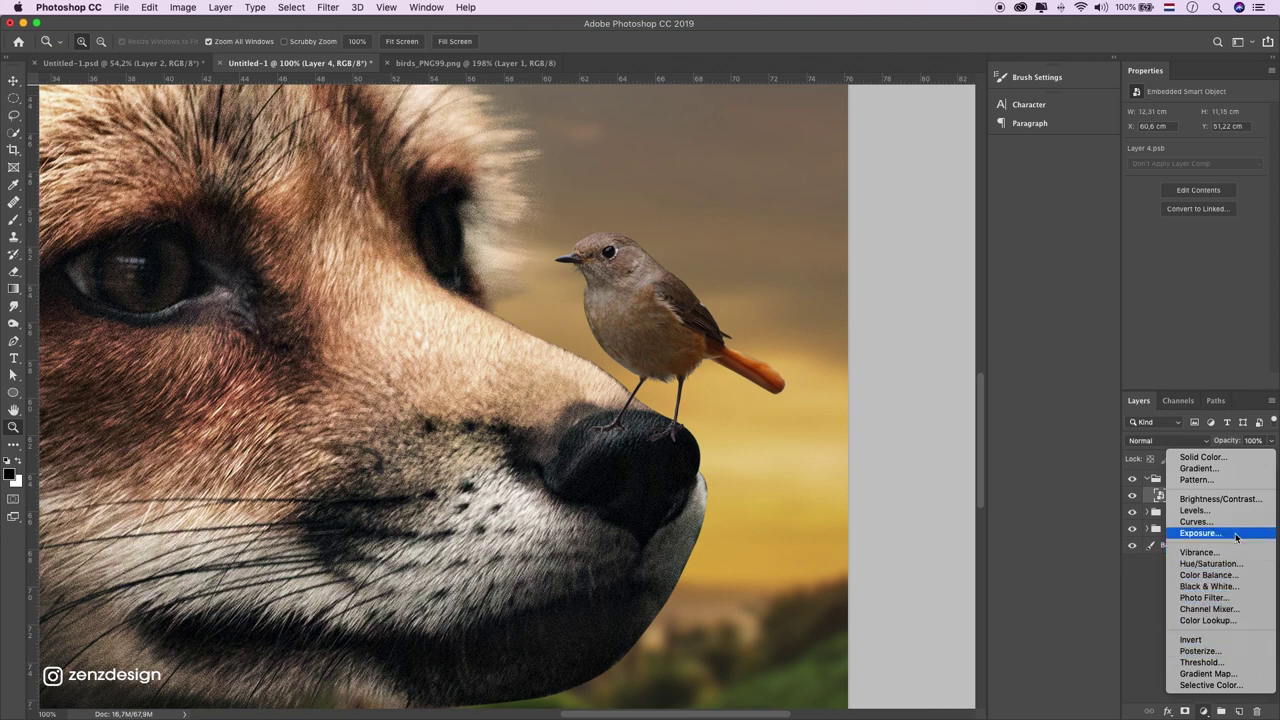
Add a Color Balance adjustment clipped to the bird, midtones Yellow/Blue at -4
click(1210, 575)
click(1179, 381)
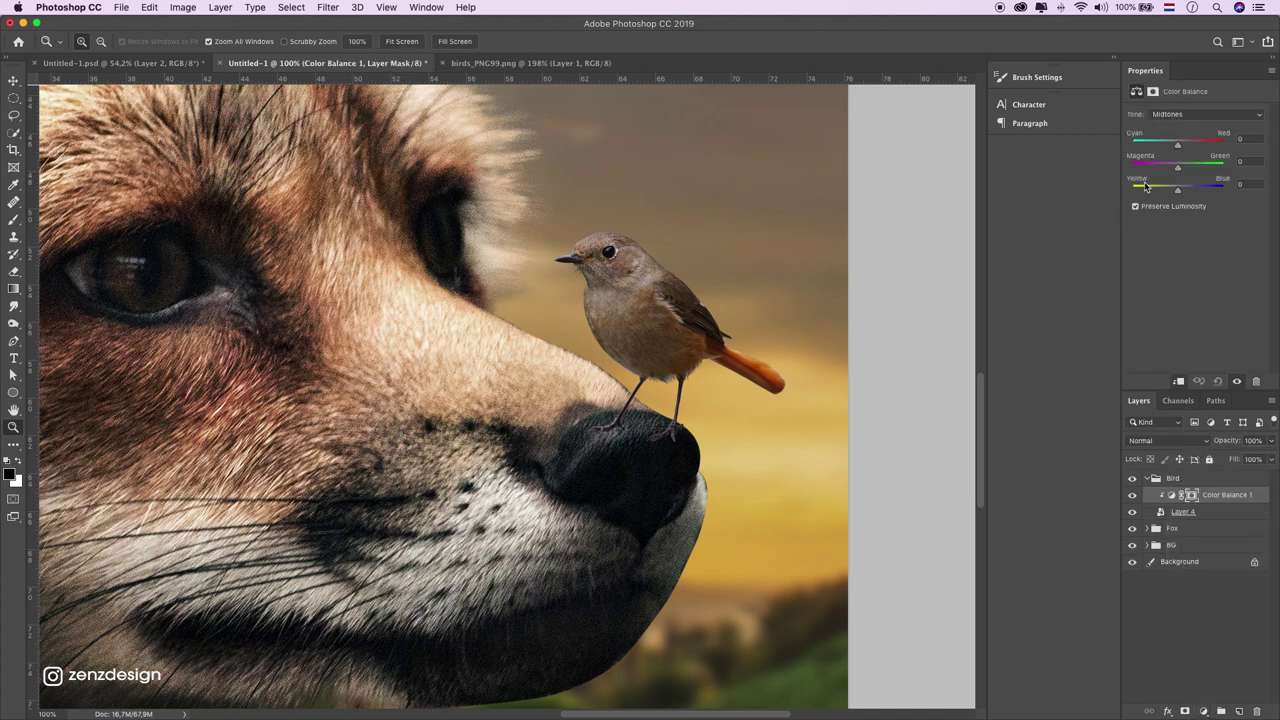
drag(1184, 190, 1176, 189)
click(1132, 494)
click(1132, 495)
Add a Hue/Saturation adjustment clipped to the bird with Saturation at -8
click(1203, 711)
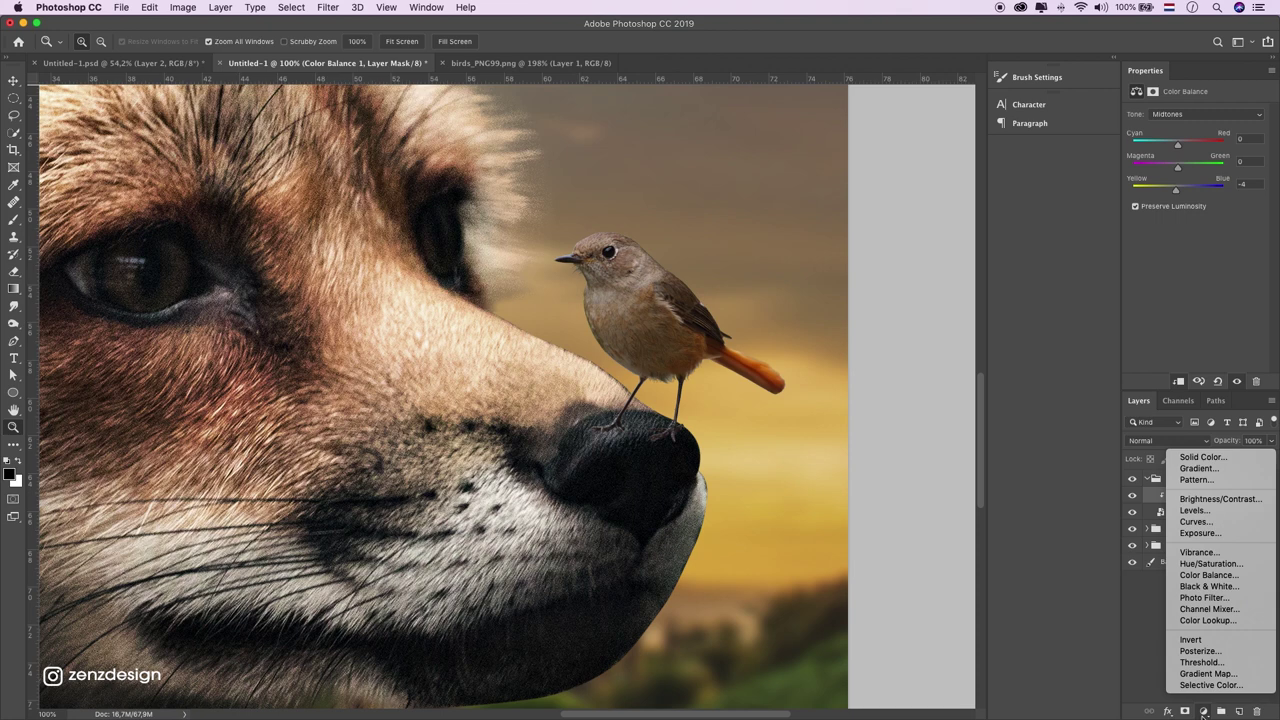
click(1233, 567)
click(1179, 380)
drag(1195, 190, 1190, 191)
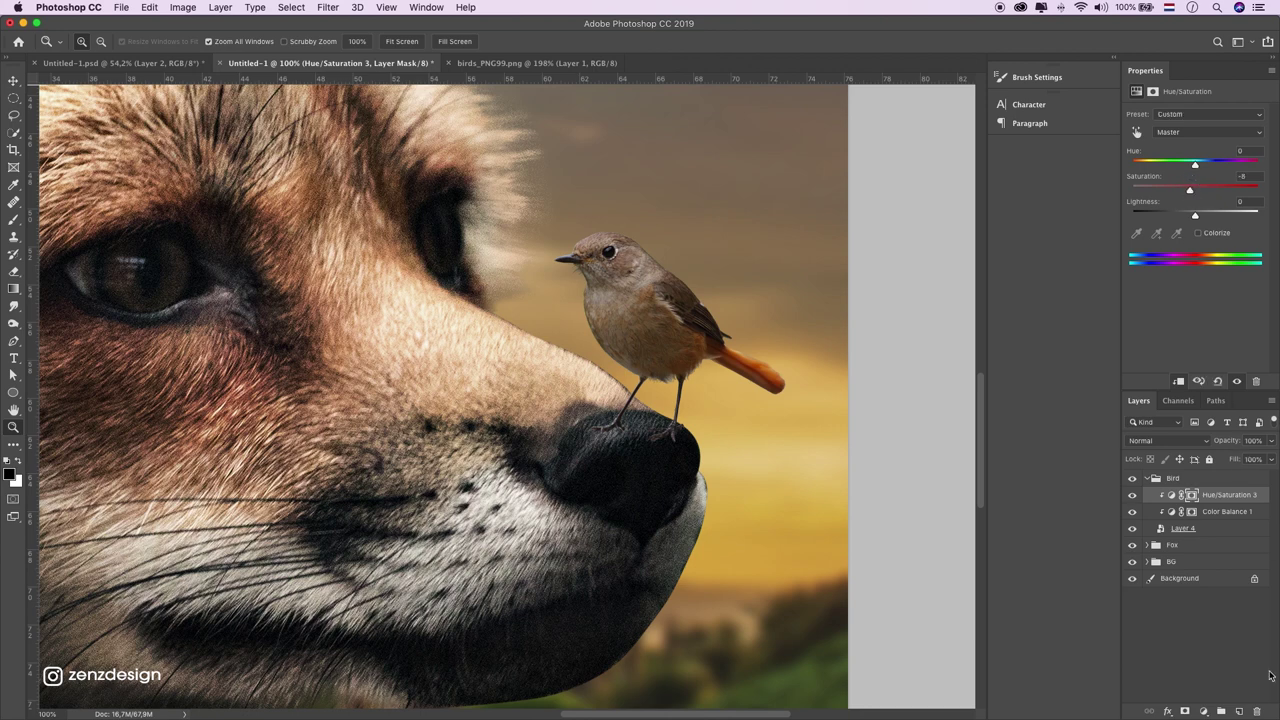
click(1215, 711)
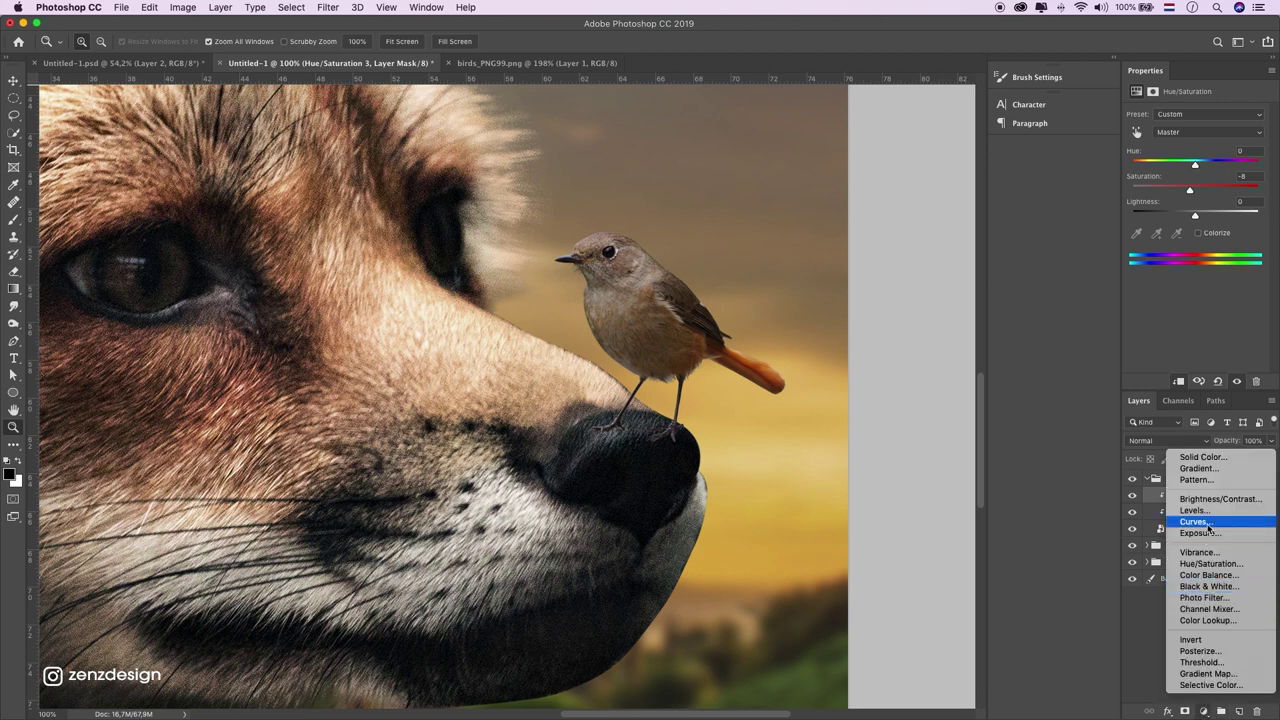
Add a Curves 2 adjustment clipped to the bird and raise its black point
click(1111, 438)
click(1178, 381)
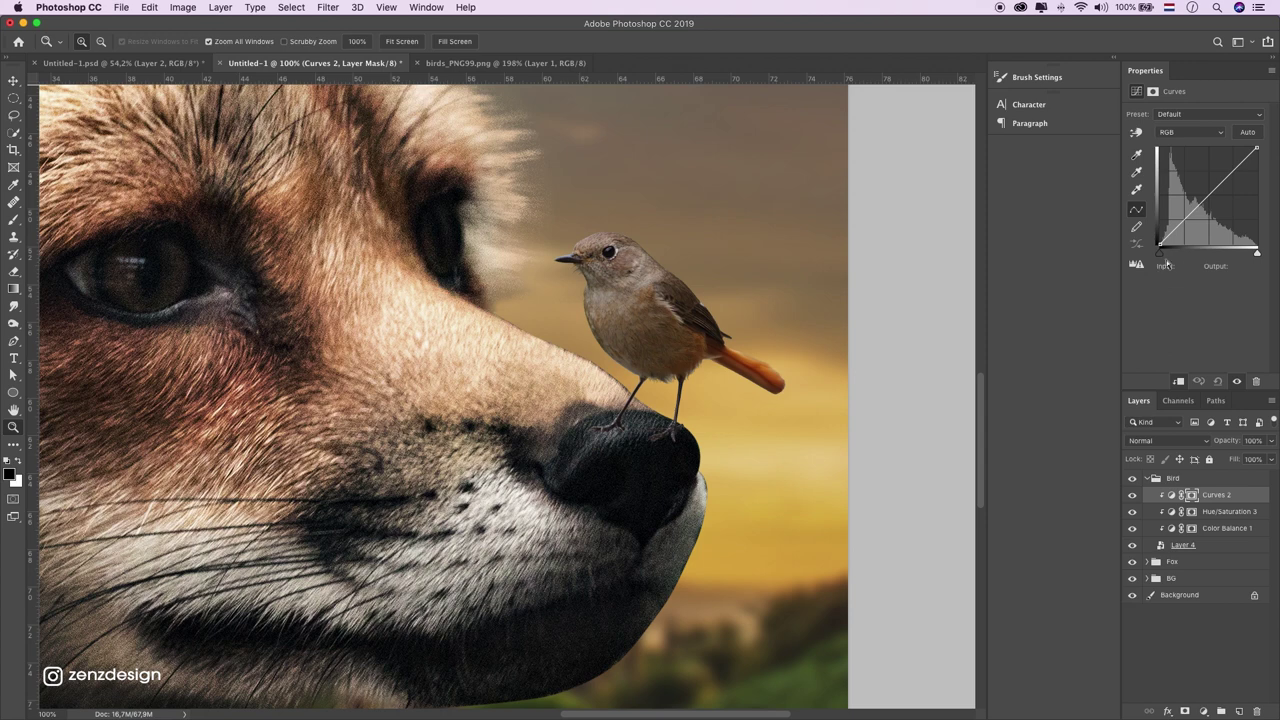
drag(1161, 243, 1165, 248)
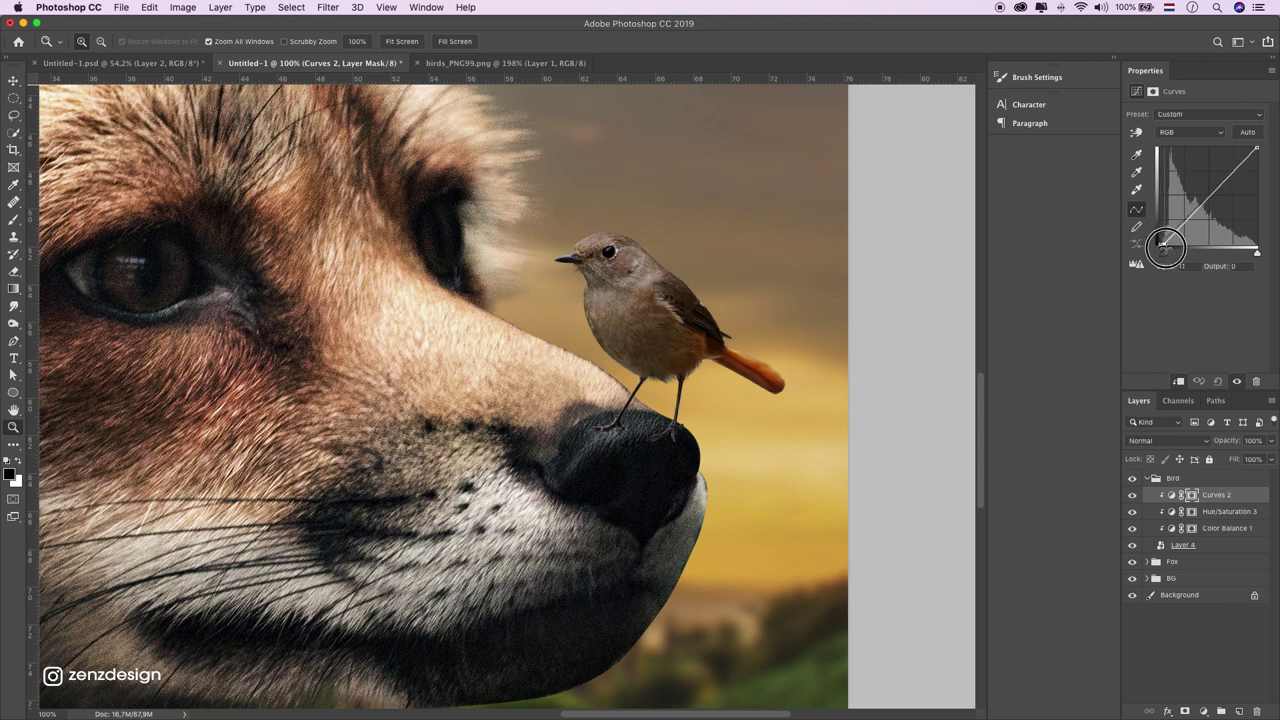
alt+click(669, 229)
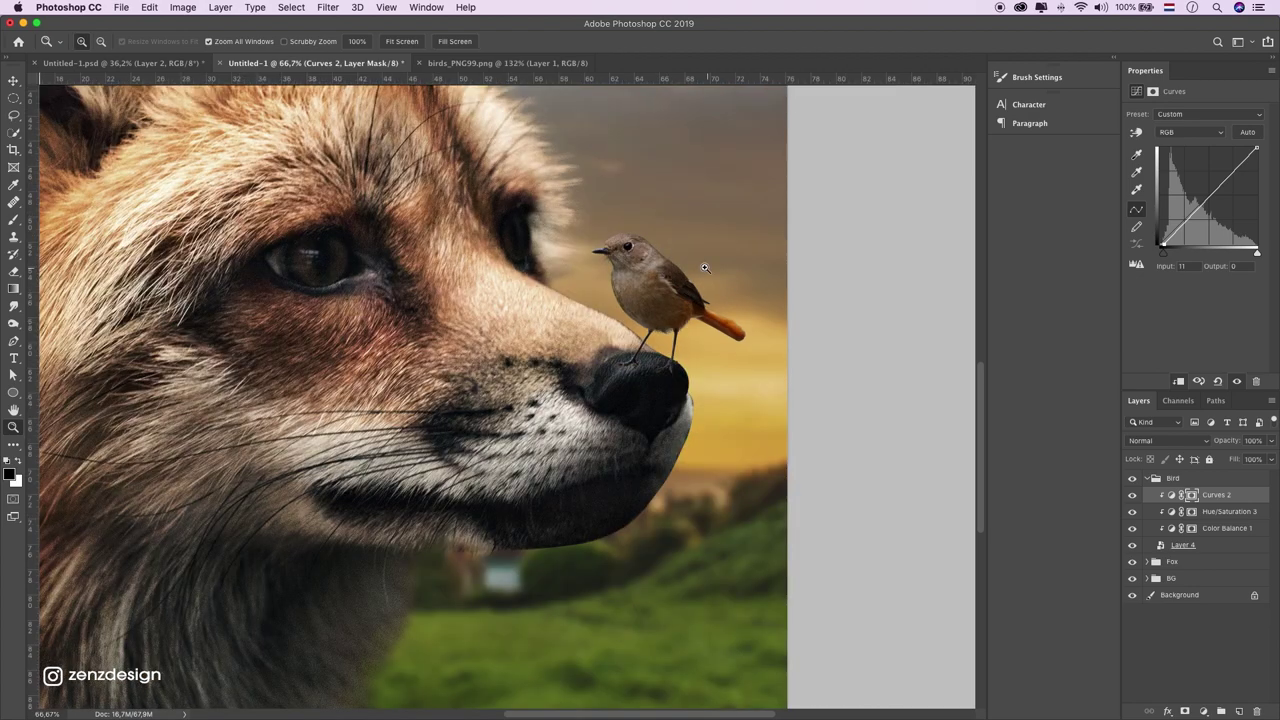
alt+click(660, 300)
mouse_move(658, 252)
mouse_down()
mouse_move(657, 392)
mouse_move(659, 342)
mouse_up()
key(ctrl+r)
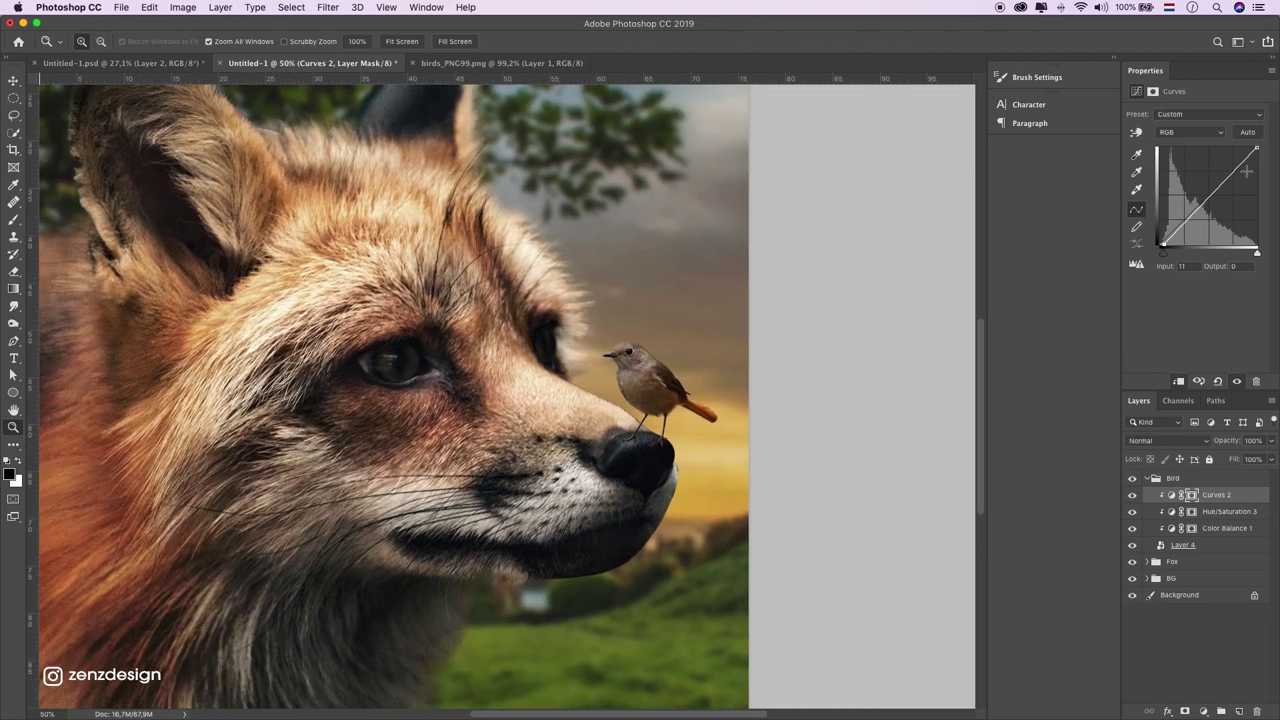
Pull the Curves 2 white point output down to 185 and zoom back in on the bird
drag(1257, 151, 1257, 175)
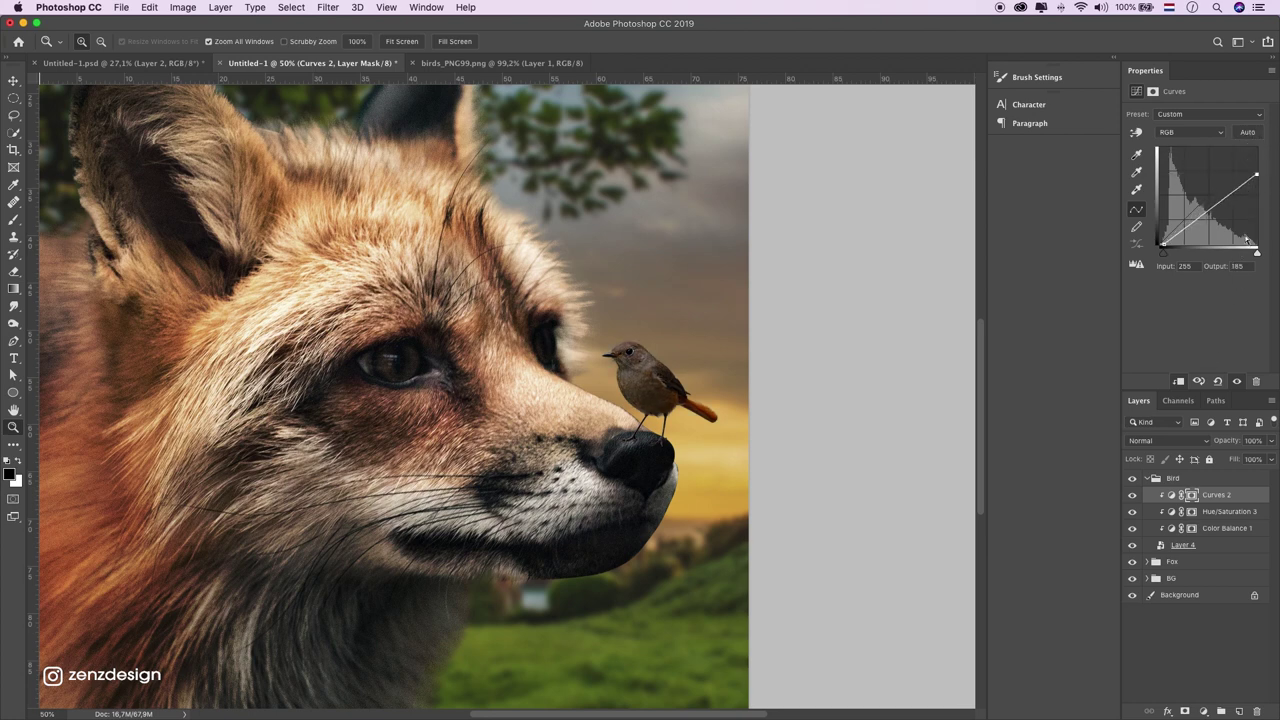
alt+click(640, 380)
alt+click(689, 368)
click(689, 368)
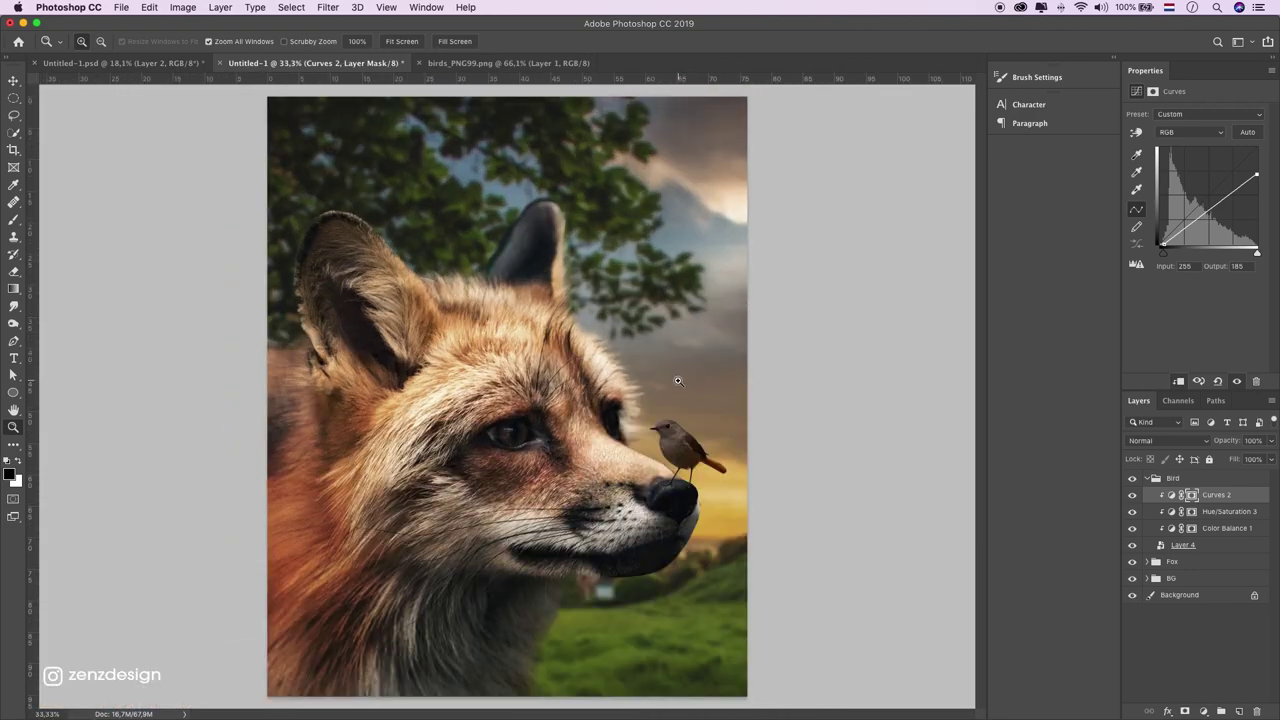
click(677, 429)
click(826, 414)
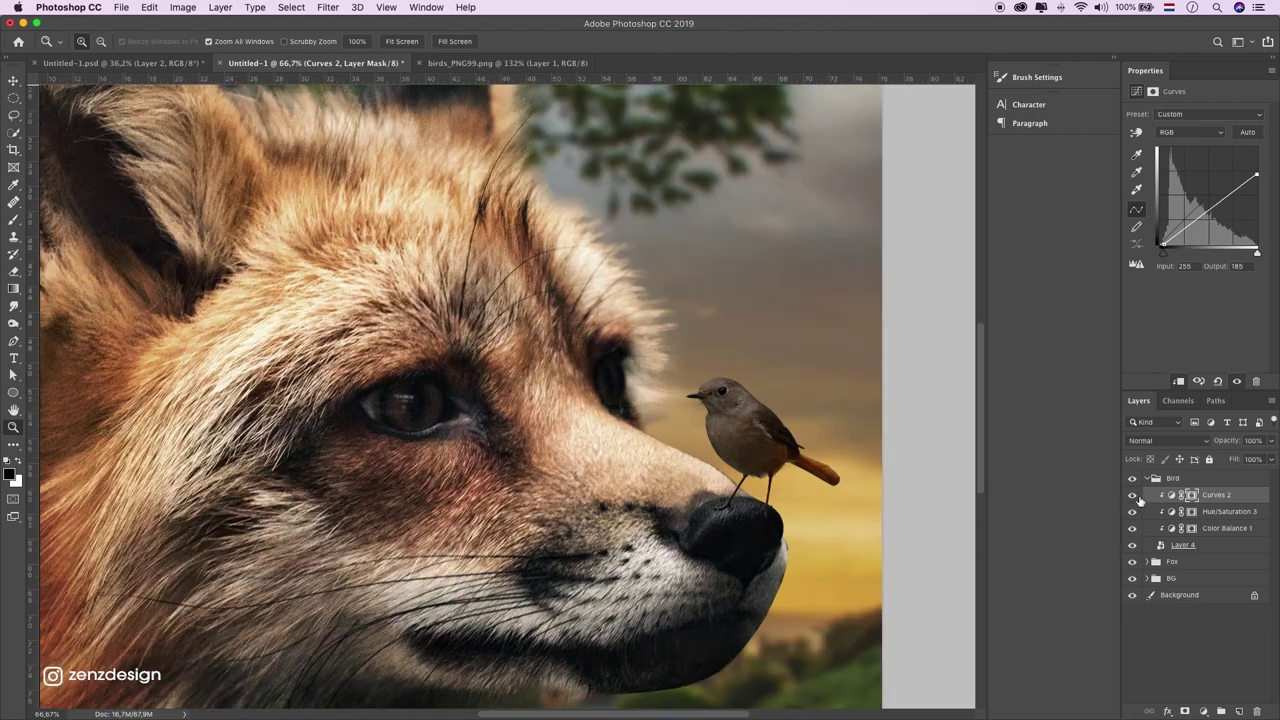
Target the Curves 2 mask with a soft round brush at higher opacity and smaller size
click(1191, 496)
click(13, 219)
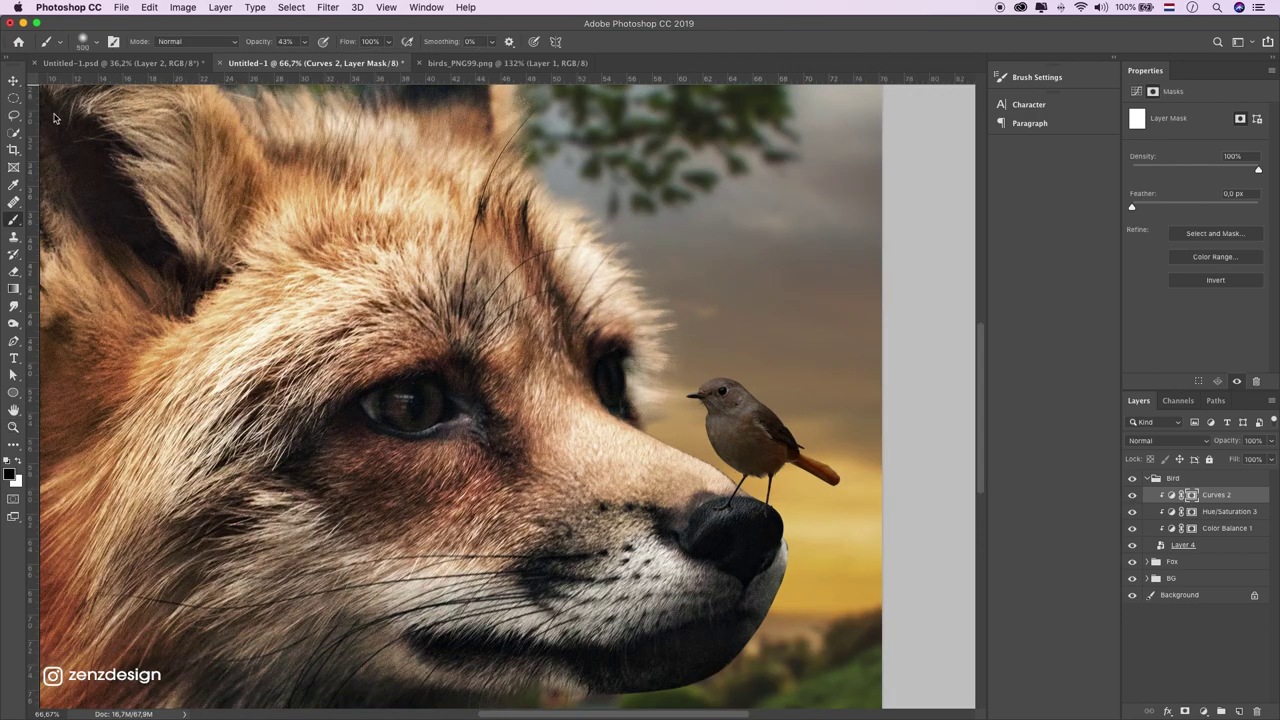
click(91, 47)
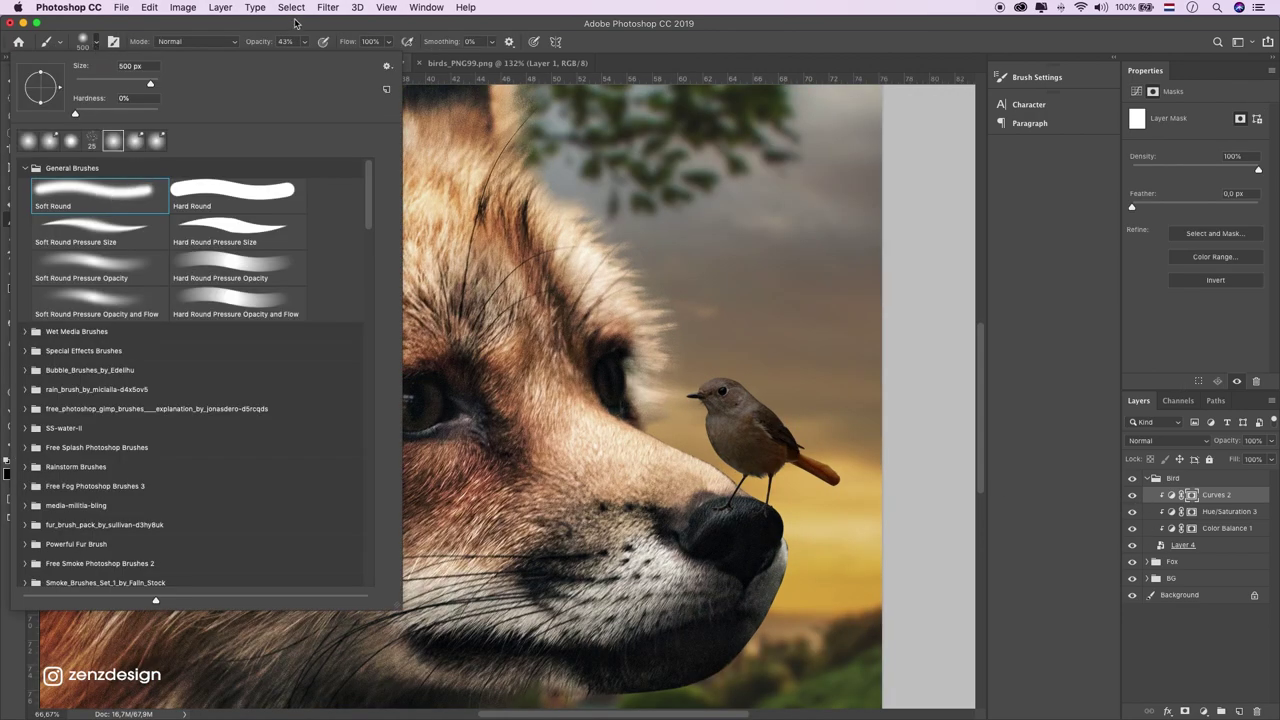
click(296, 26)
mouse_move(304, 41)
mouse_down()
mouse_move(318, 60)
mouse_move(346, 60)
mouse_up()
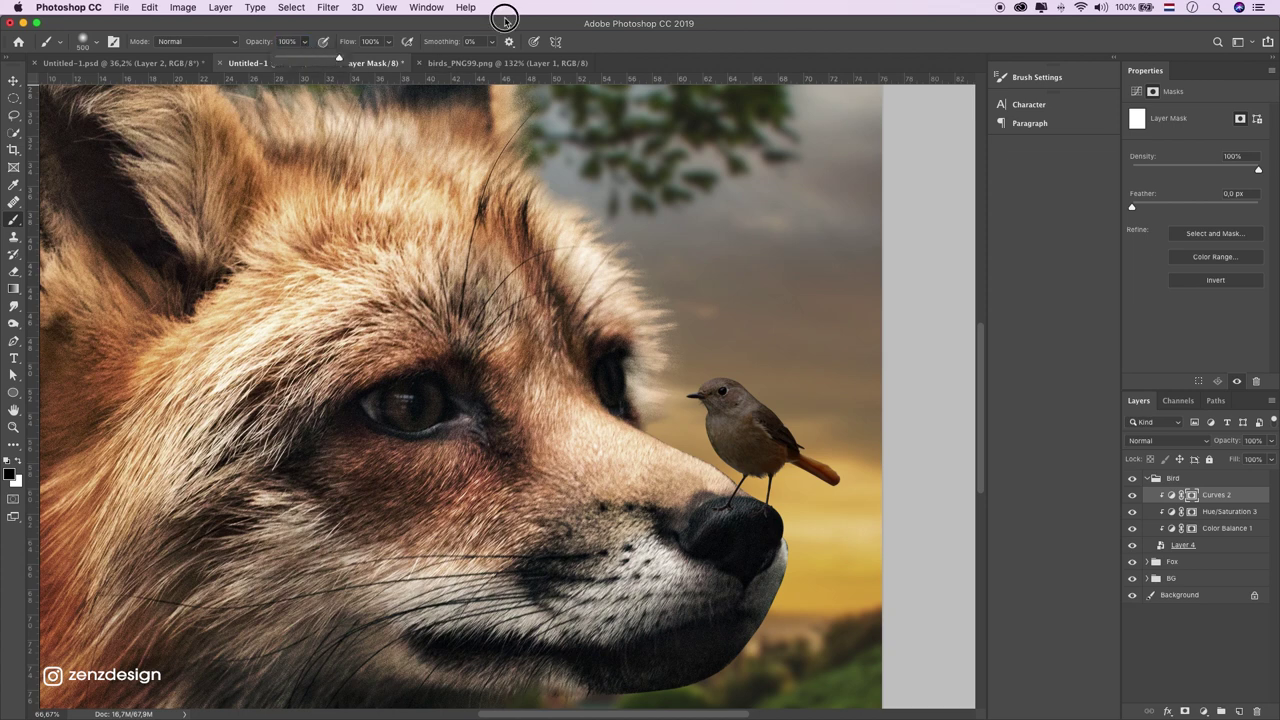
key(bracketleft)
key(bracketleft)
key(bracketleft)
key(bracketleft)
key(bracketleft)
key(bracketleft)
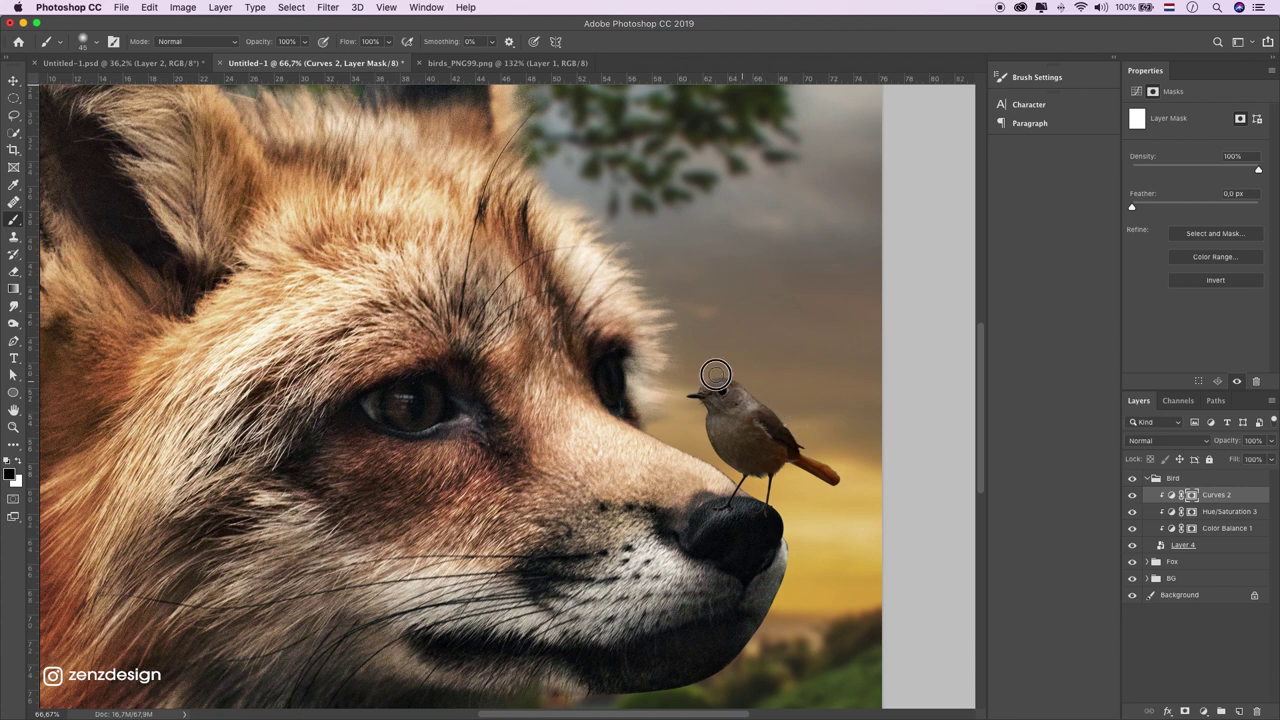
Paint brightness back onto the robin through the mask and compare with Curves 2 toggled
key(ctrl+z)
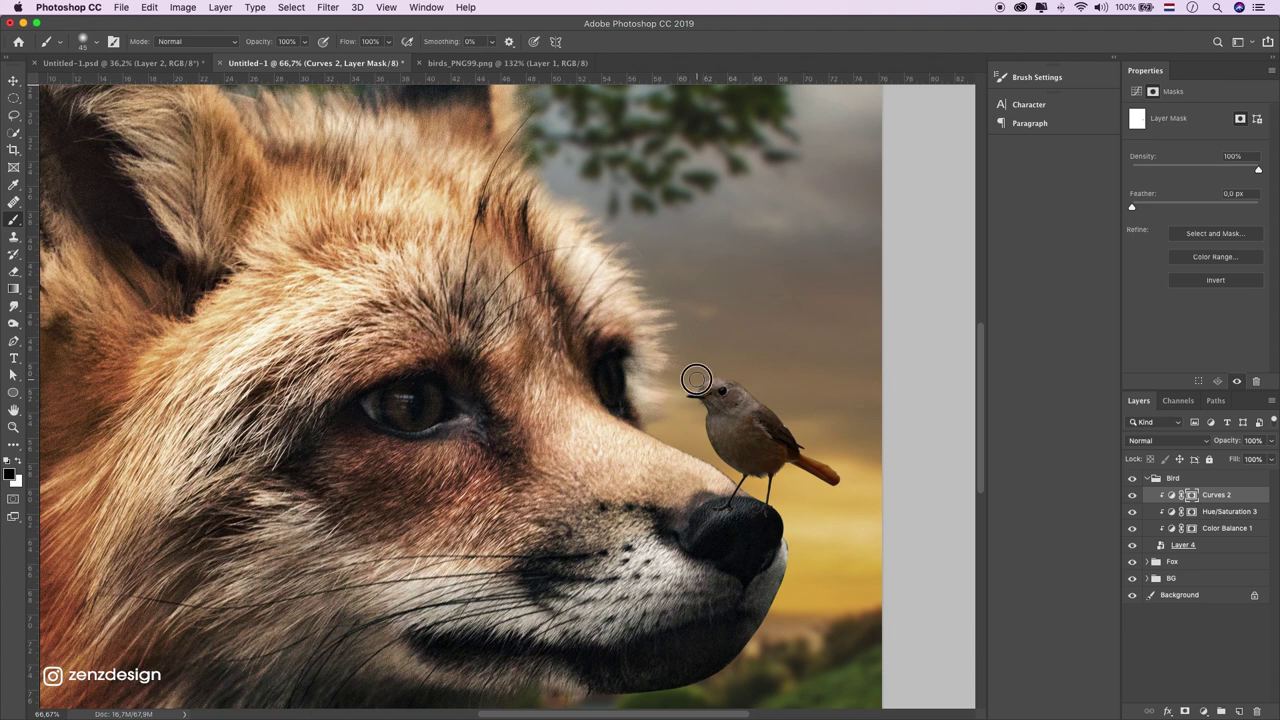
drag(805, 441, 801, 449)
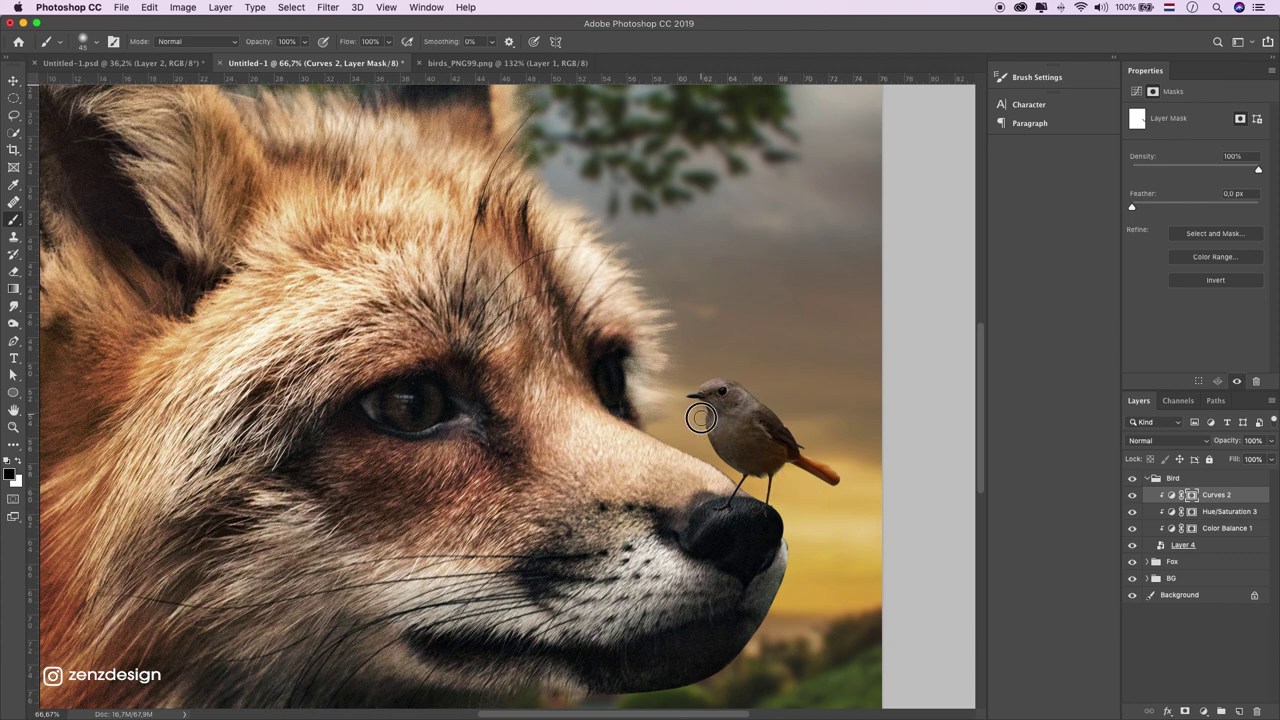
click(1133, 495)
click(1134, 496)
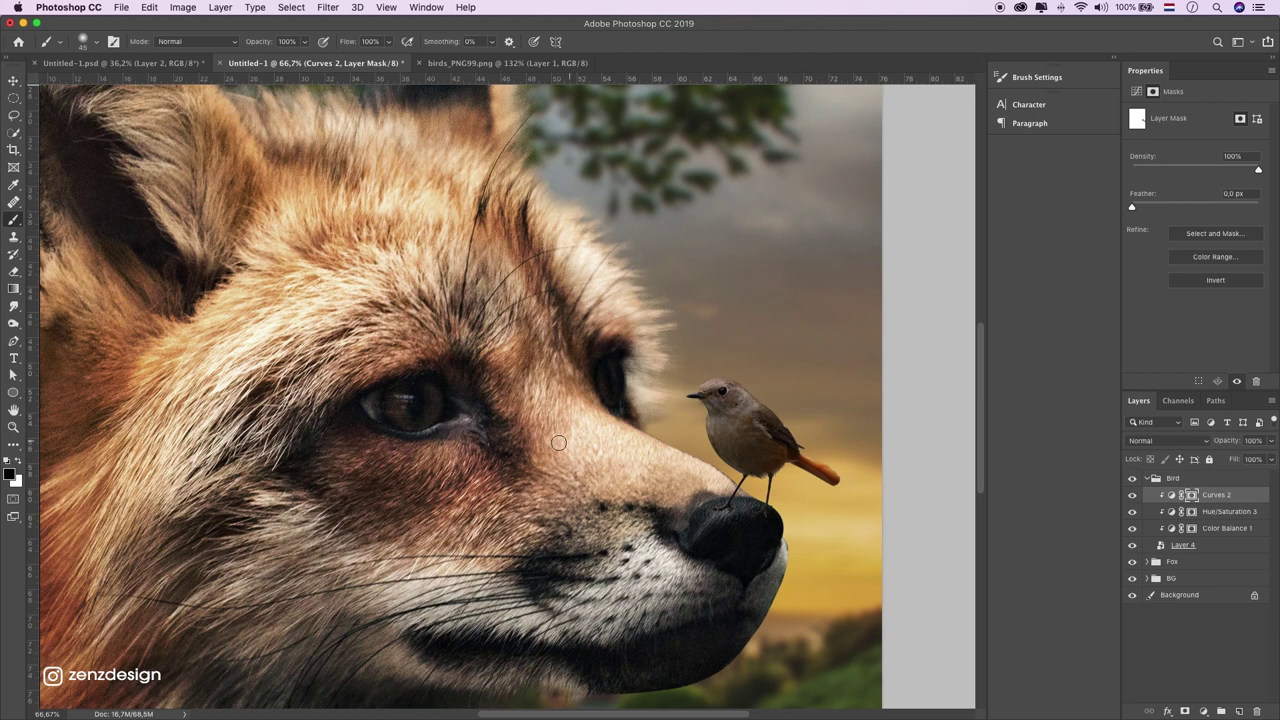
click(14, 98)
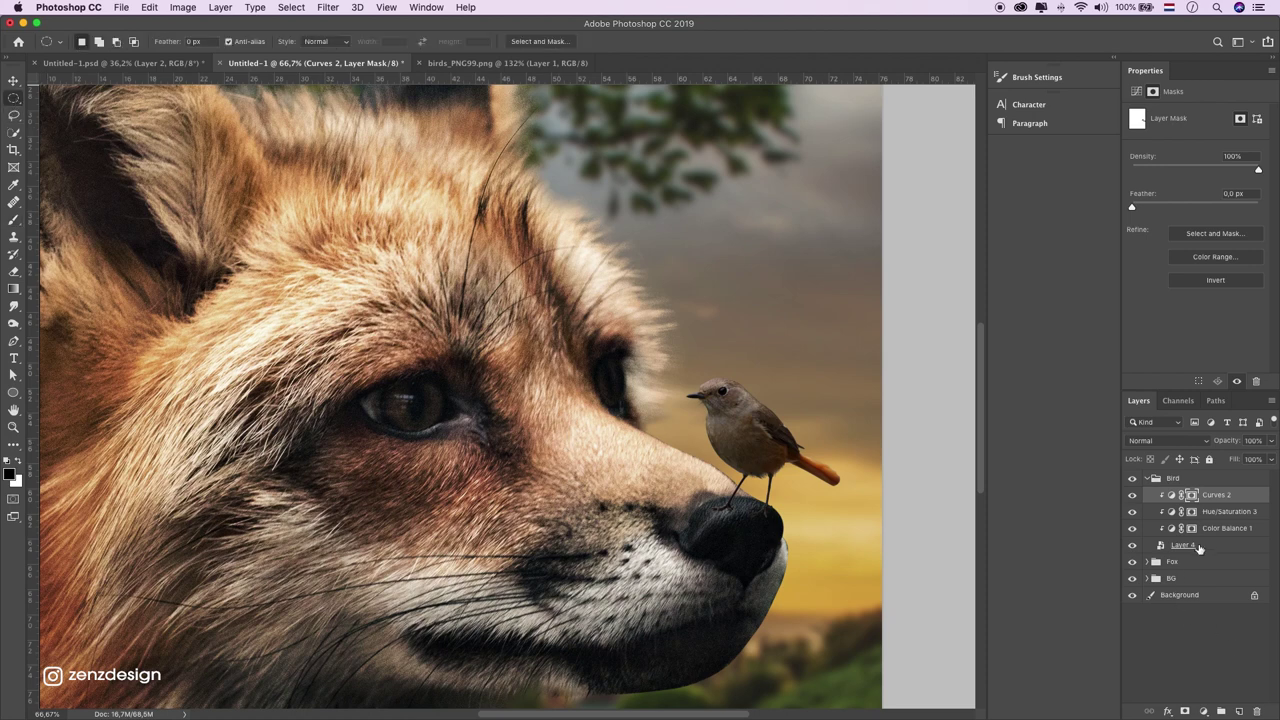
Create a new layer below the bird and fill a thin strip on the snout with black
click(1198, 548)
click(1238, 711)
drag(1185, 545, 1193, 571)
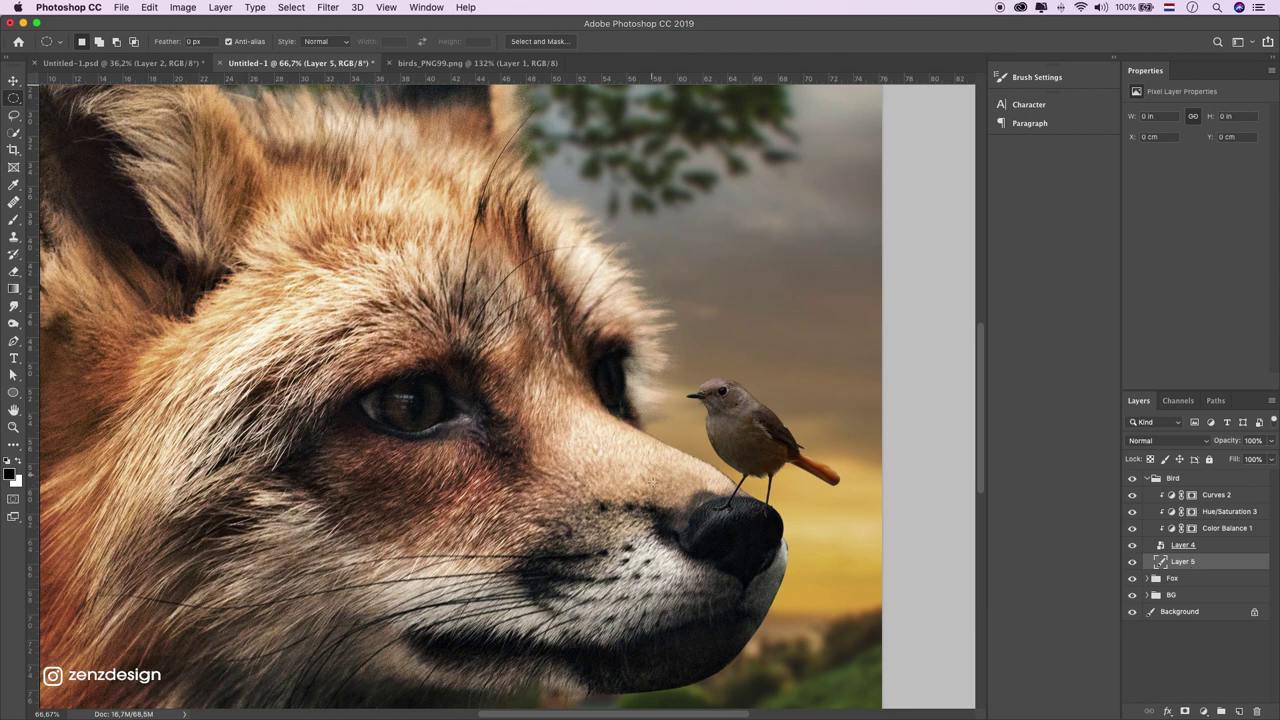
drag(655, 478, 695, 486)
key(ctrl+BackSpace)
right_click(630, 350)
click(645, 359)
key(ctrl+i)
Blur the strip with an 8.5 px Gaussian Blur and move it under the bird's feet
key(v)
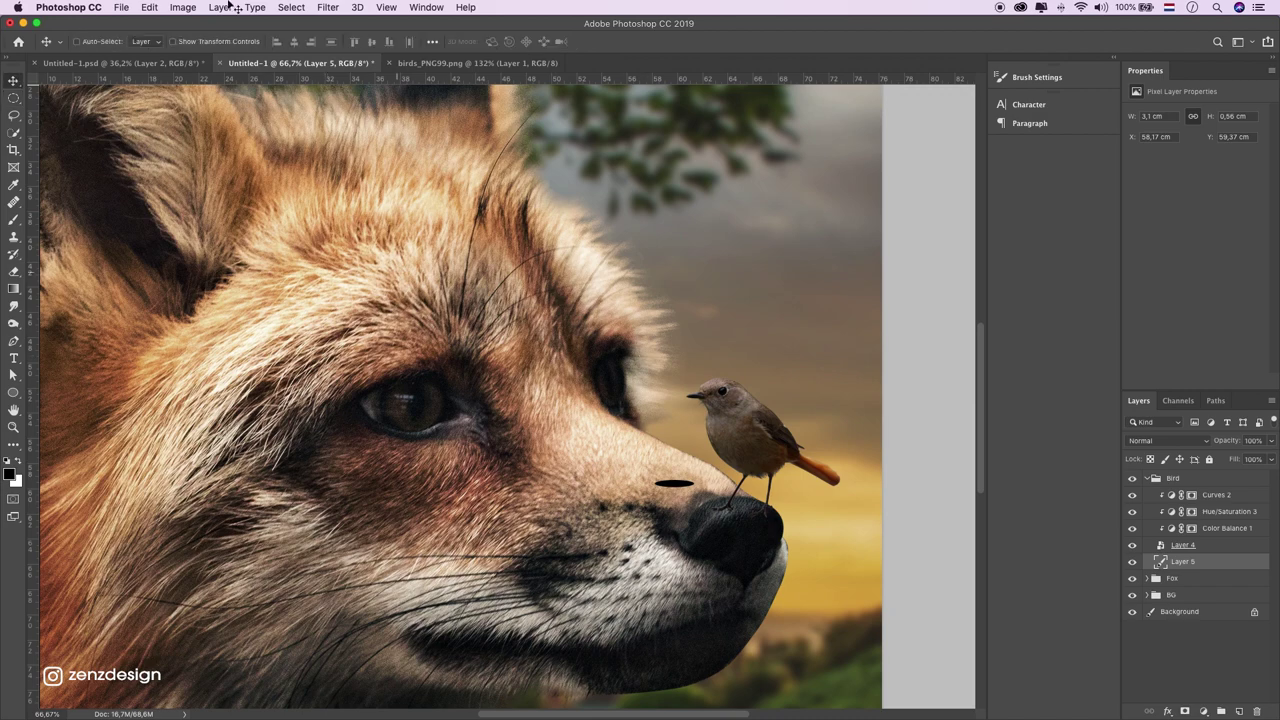
click(287, 7)
mouse_move(327, 7)
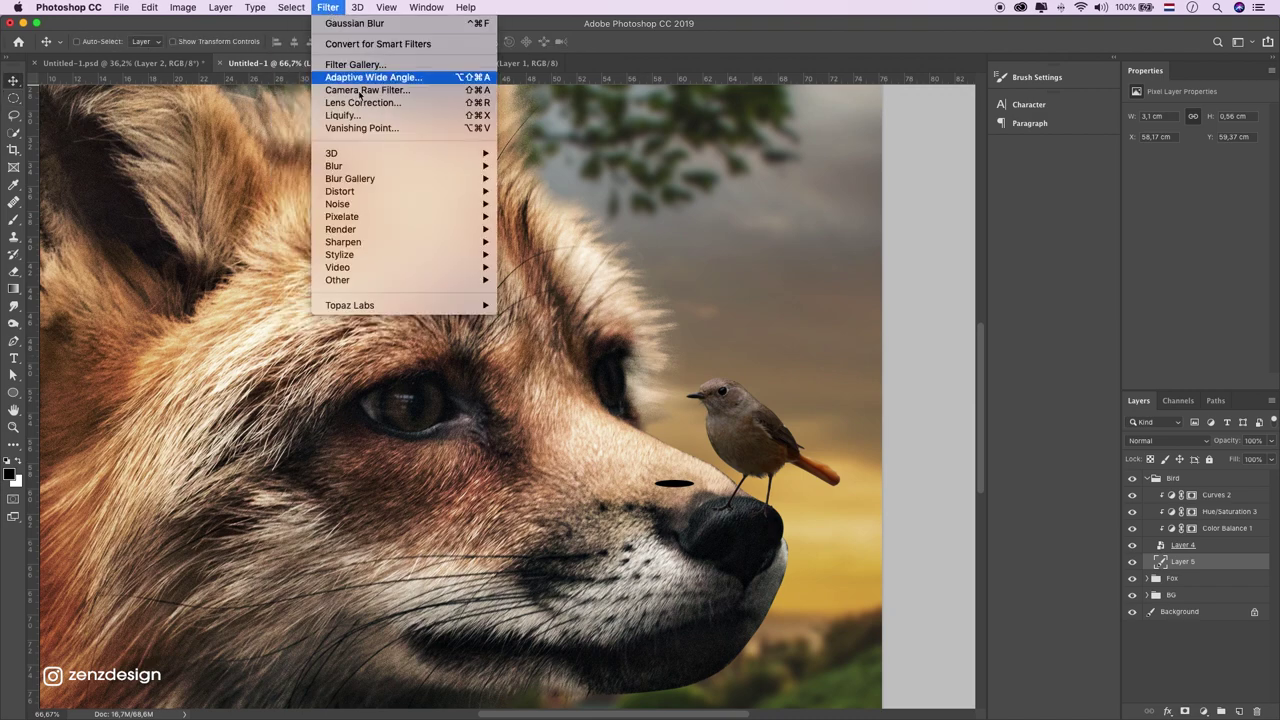
click(544, 216)
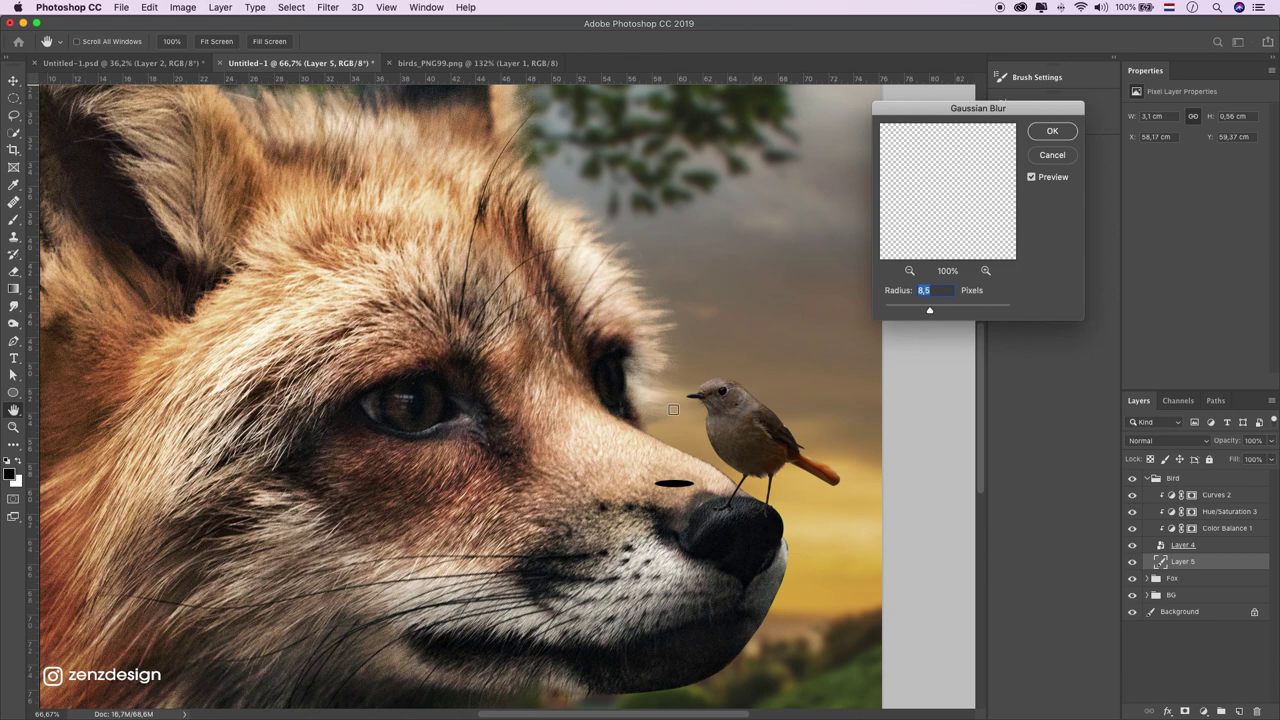
click(1050, 130)
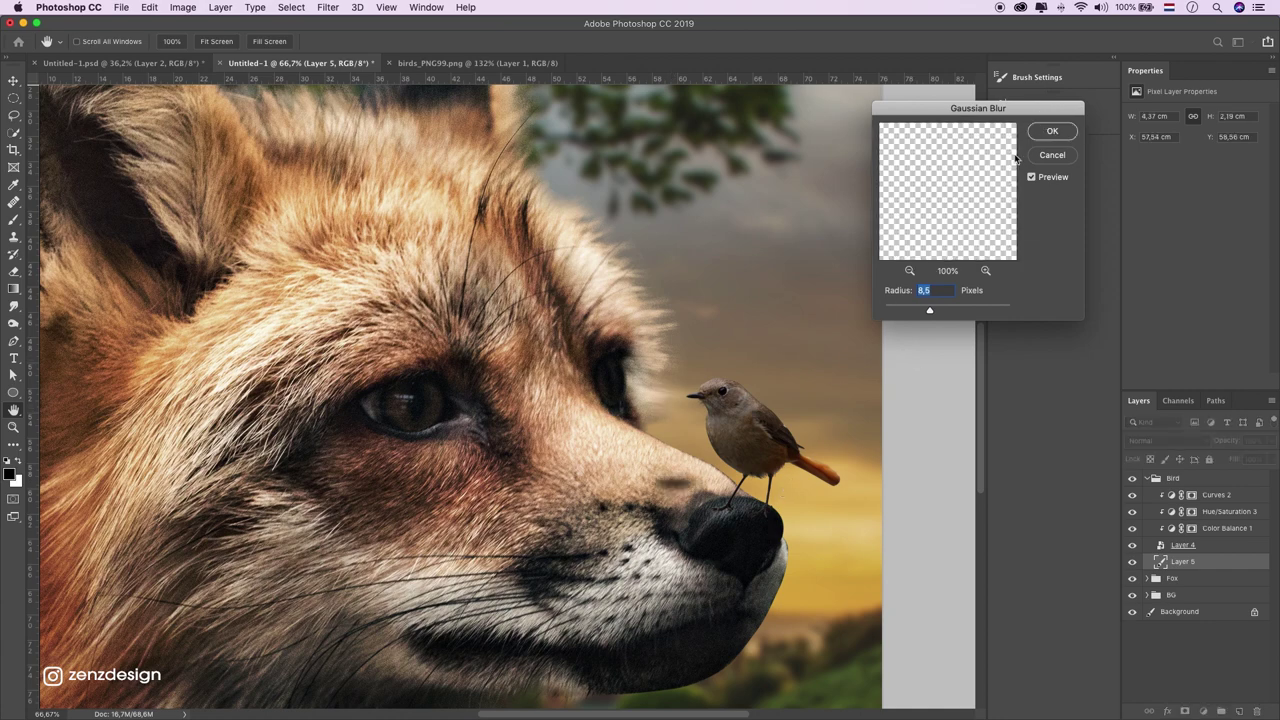
drag(746, 509, 786, 512)
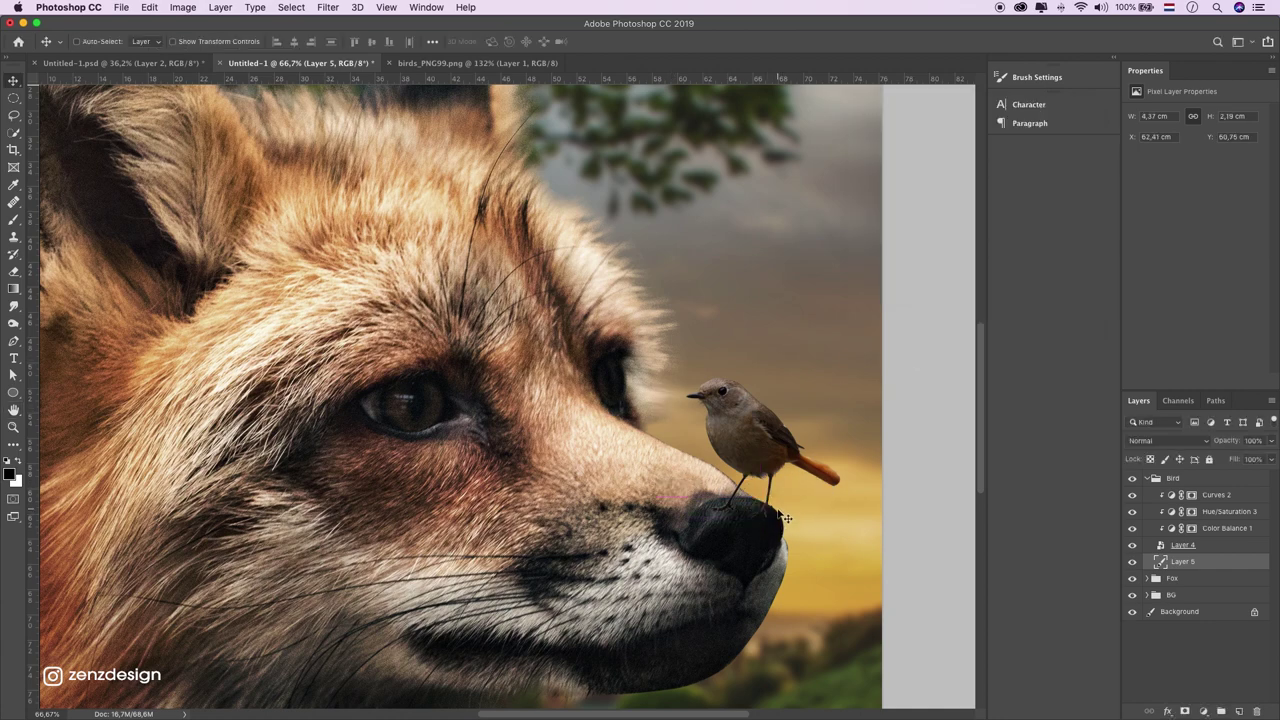
click(1133, 562)
click(1133, 562)
click(13, 427)
alt+click(712, 384)
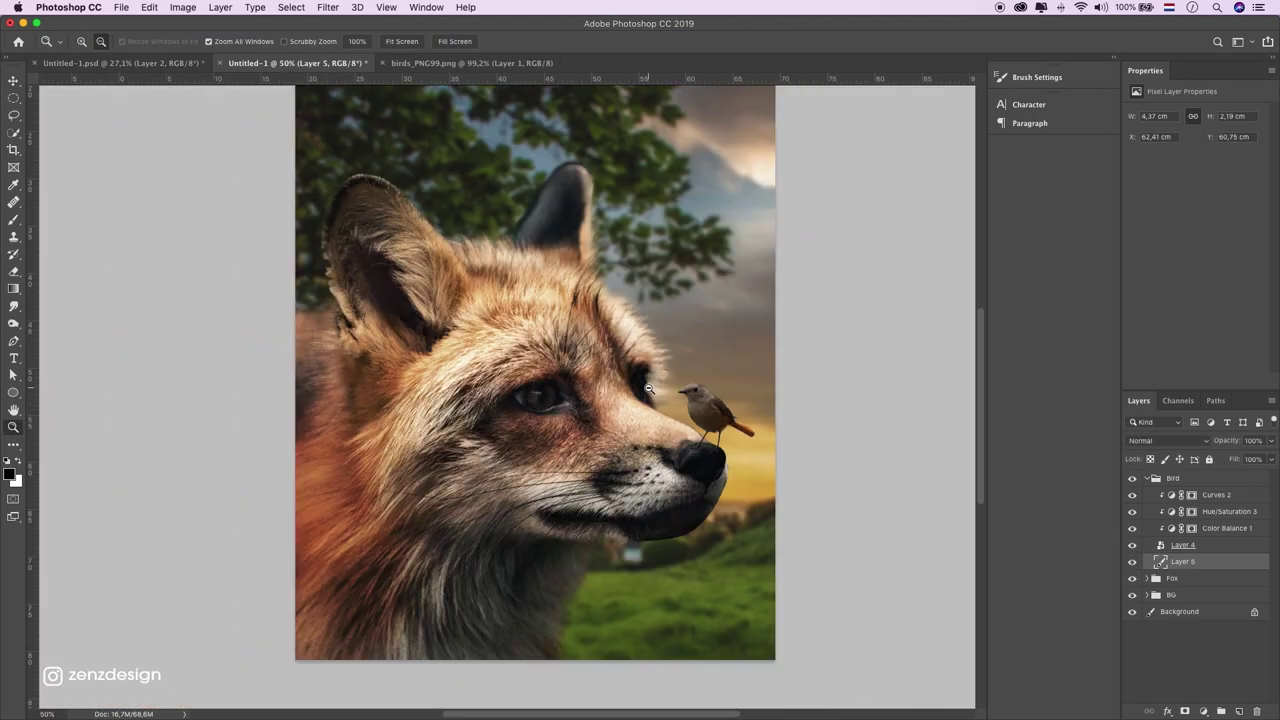
Zoom in on the bird and add a new layer above Curves 2, clipped to the bird
scroll(613, 370, down, 1)
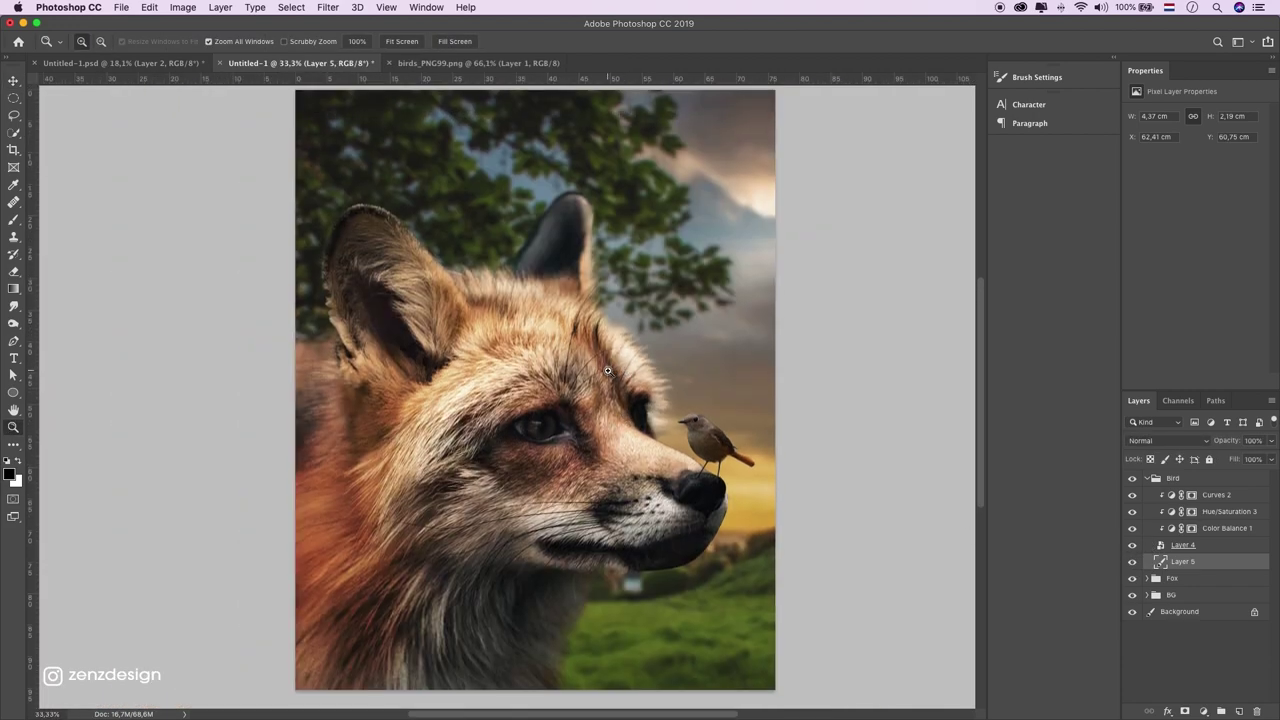
click(734, 406)
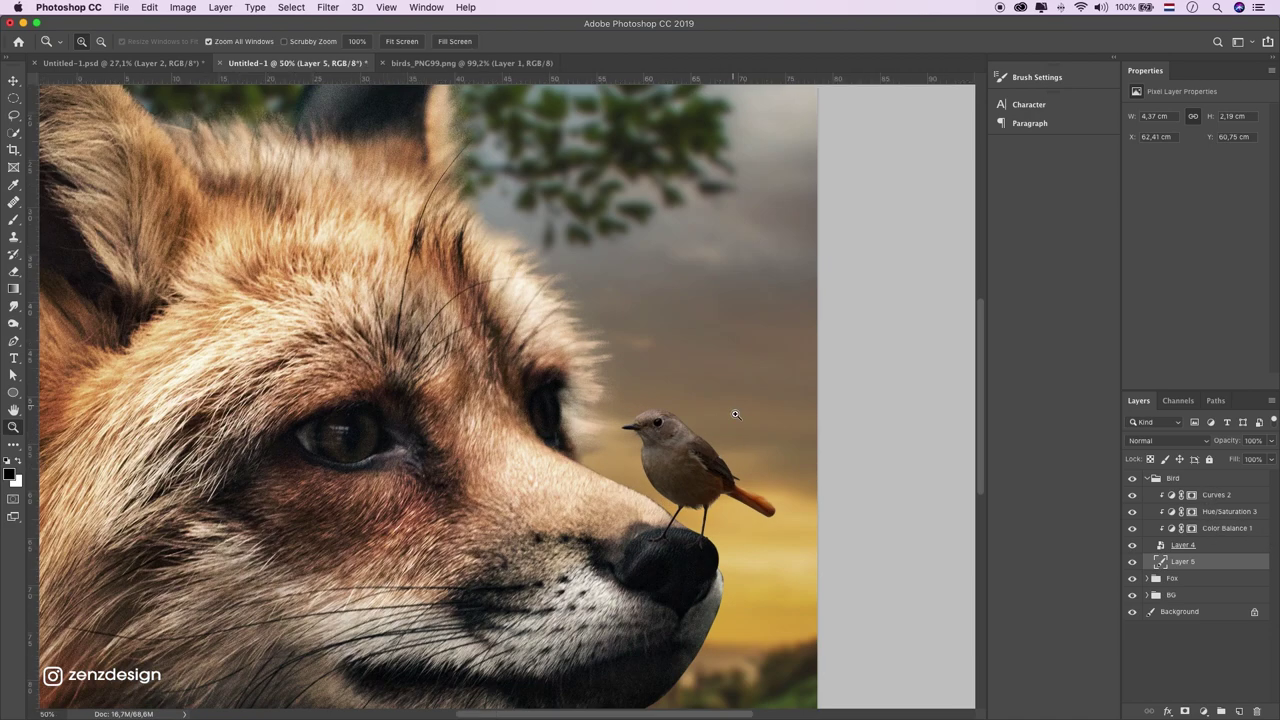
click(673, 444)
alt+click(672, 442)
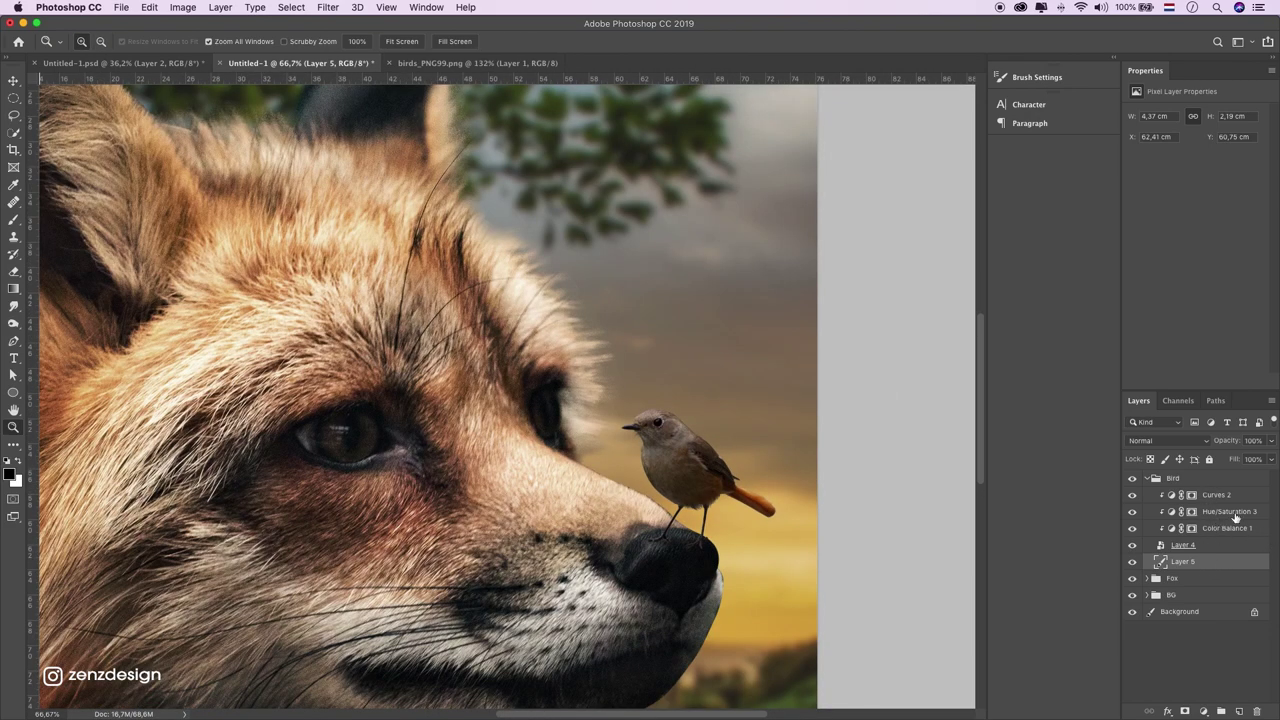
click(1230, 495)
click(1239, 711)
right_click(1200, 498)
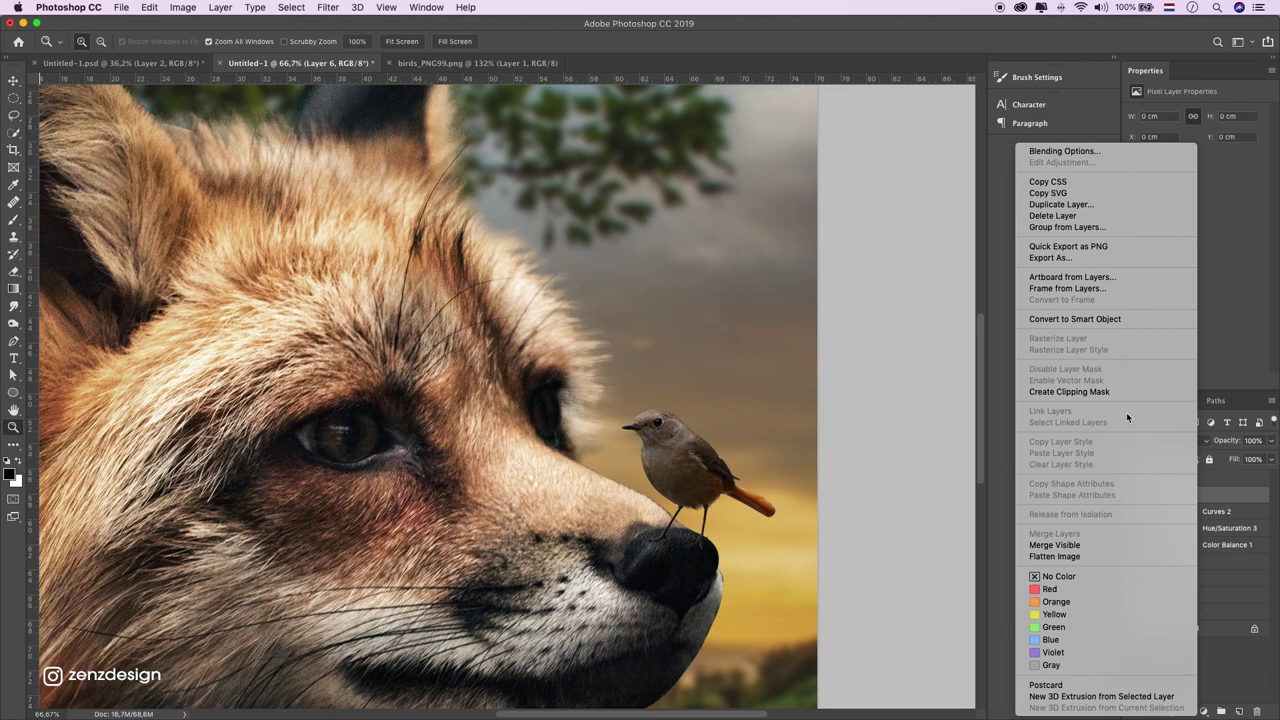
click(1098, 392)
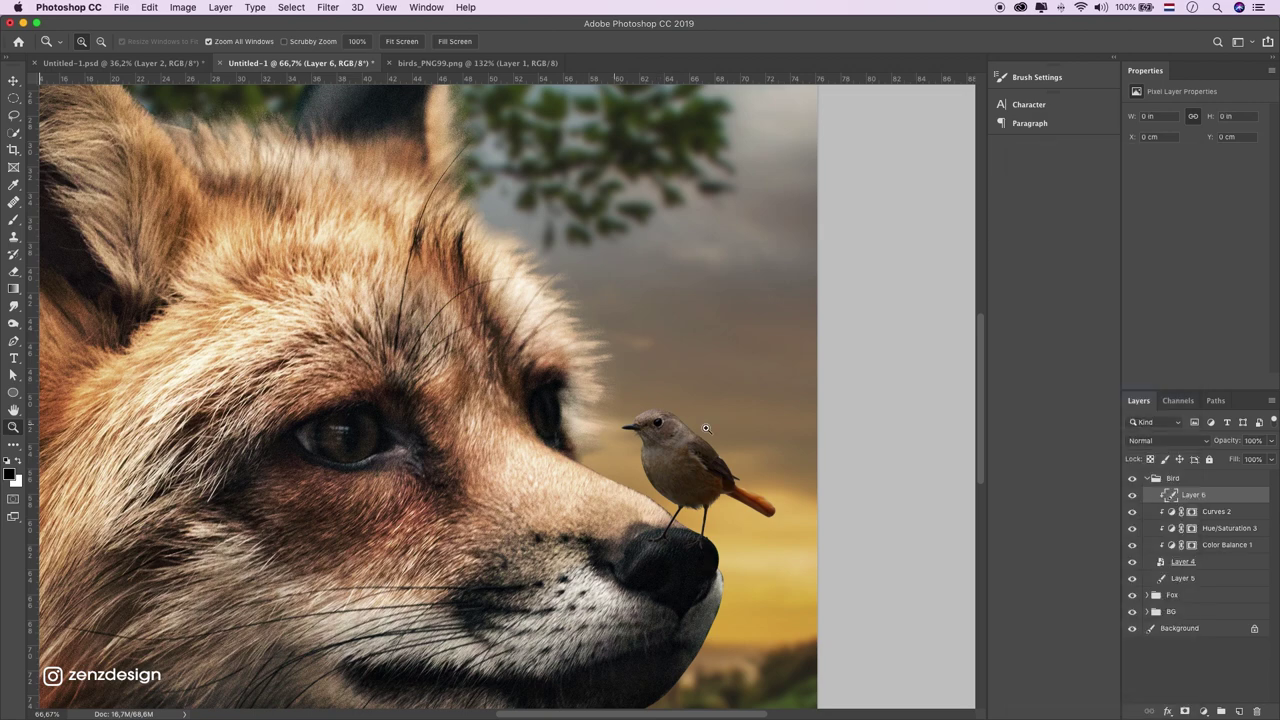
Fill the clipped Layer 6 with 50% gray and set its blend mode to Overlay
click(705, 428)
click(146, 7)
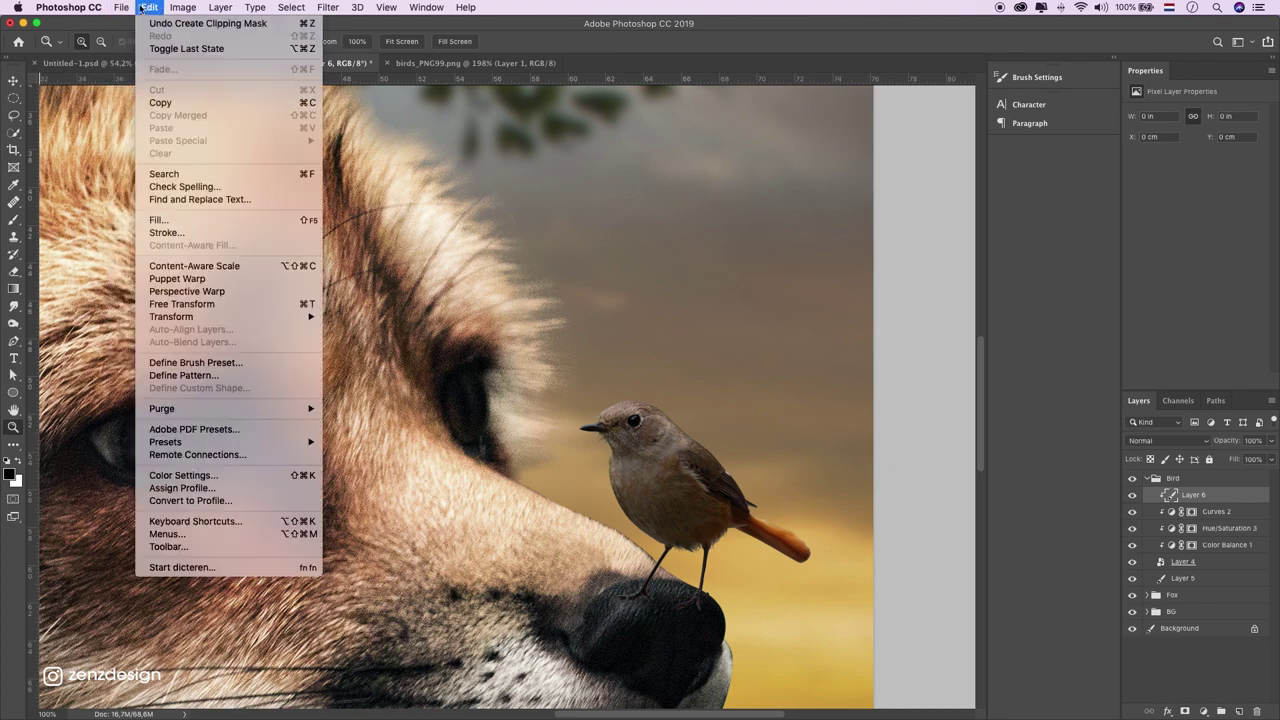
click(199, 222)
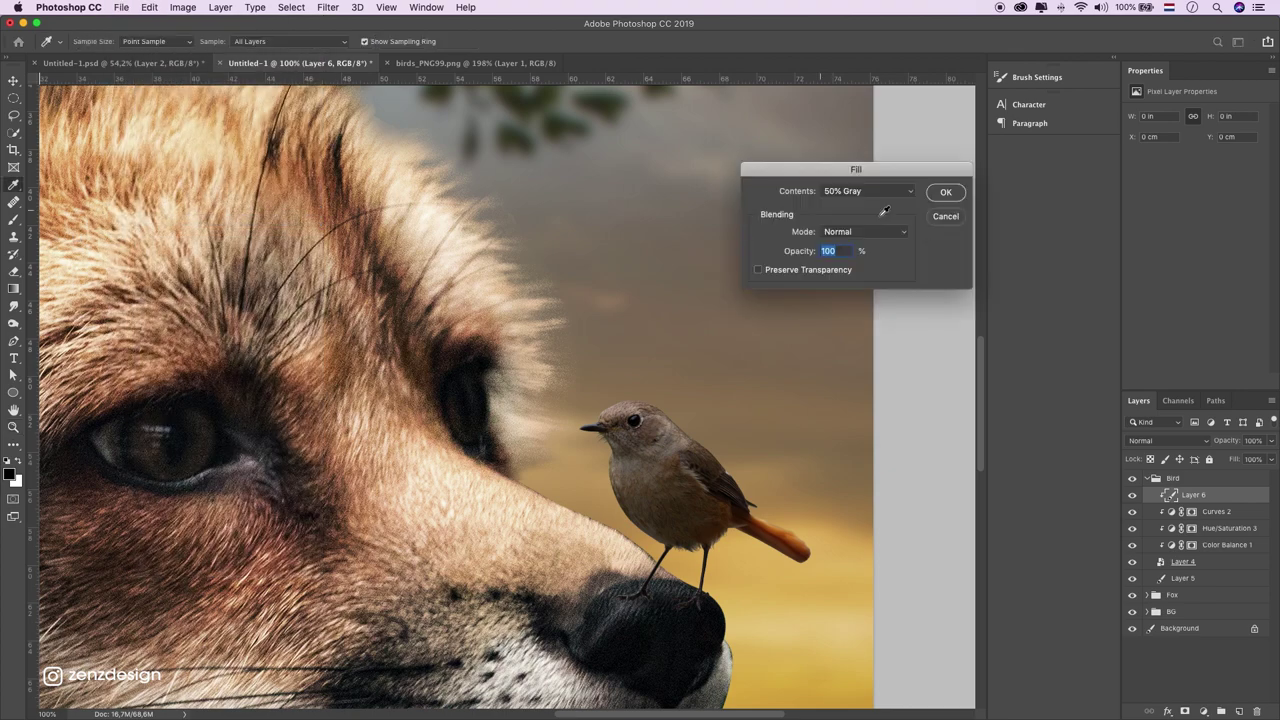
click(945, 192)
click(1168, 440)
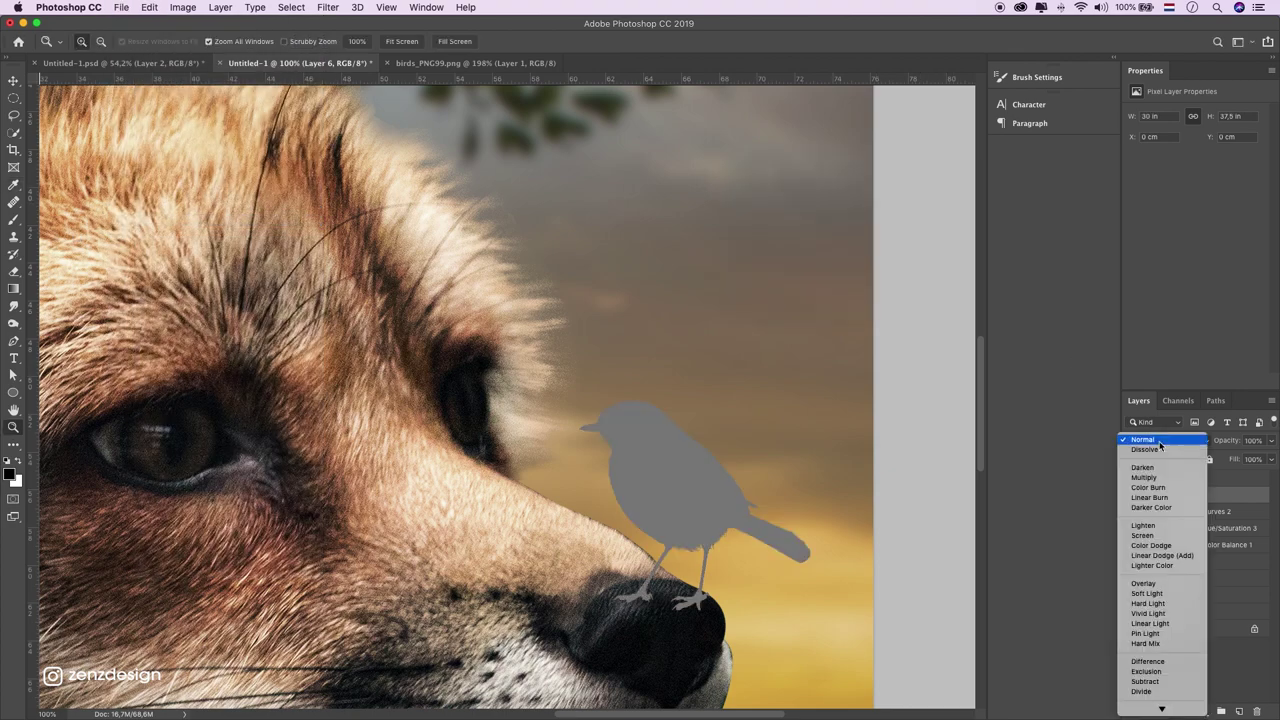
click(1141, 583)
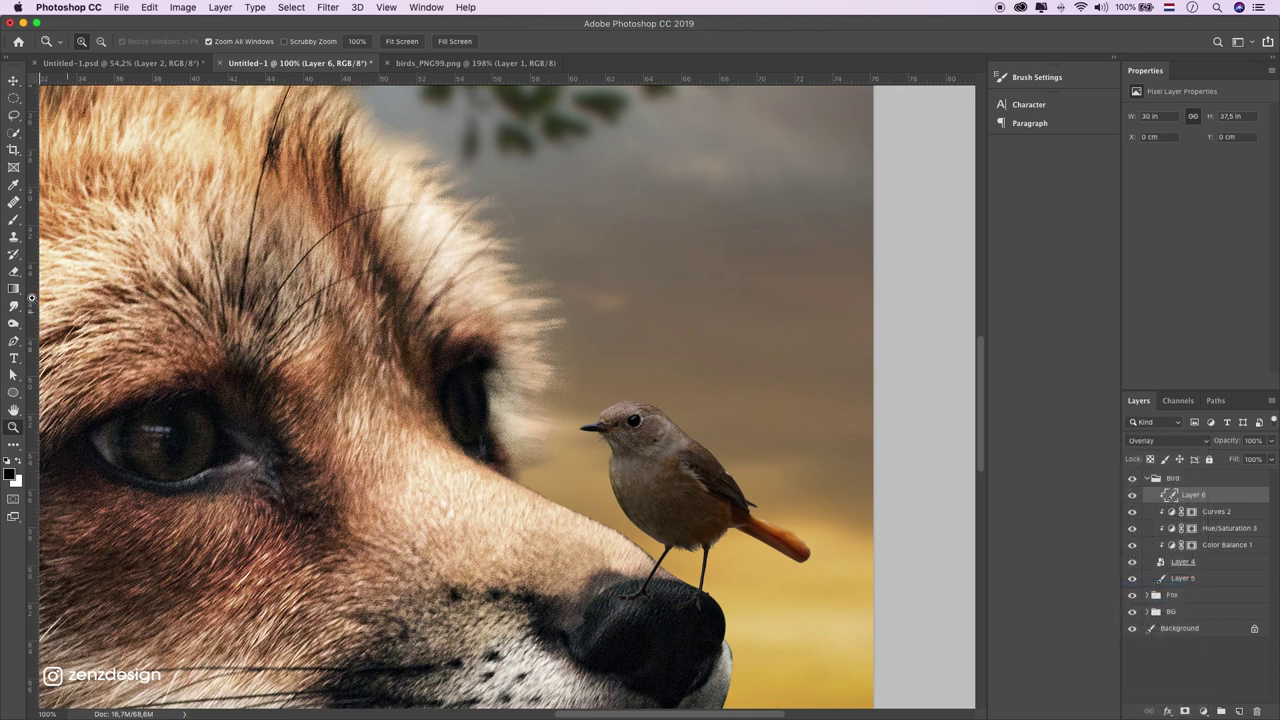
drag(13, 323, 52, 336)
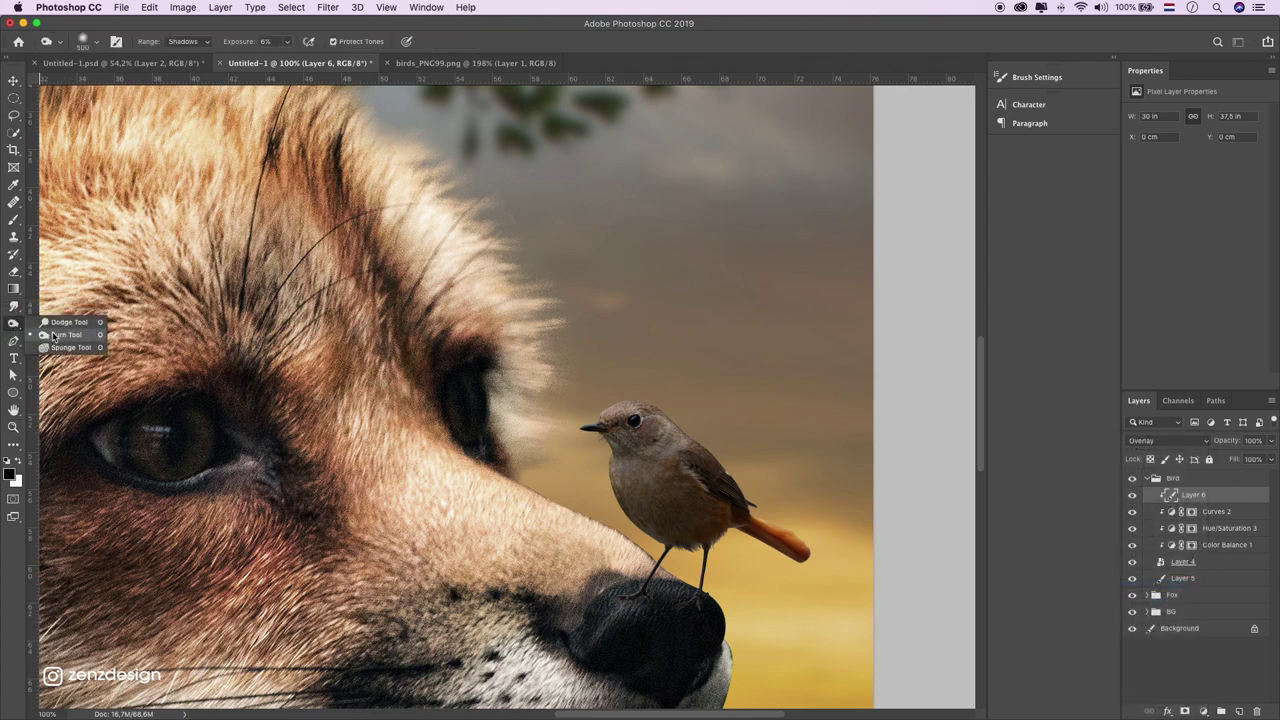
Set the Sponge tool flow to 100% and check its mode options
click(62, 347)
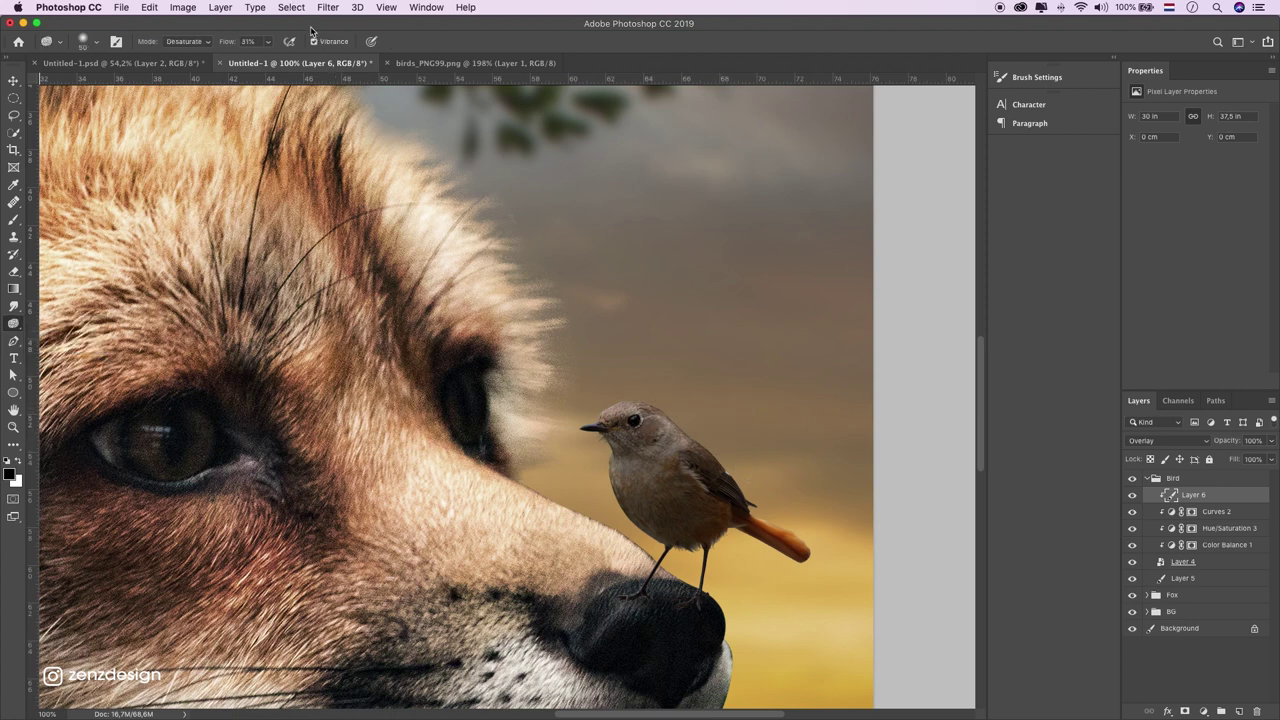
drag(265, 42, 318, 60)
click(199, 44)
click(13, 323)
Dodge highlights onto the bird's wing, orange tail and top of the head
click(70, 316)
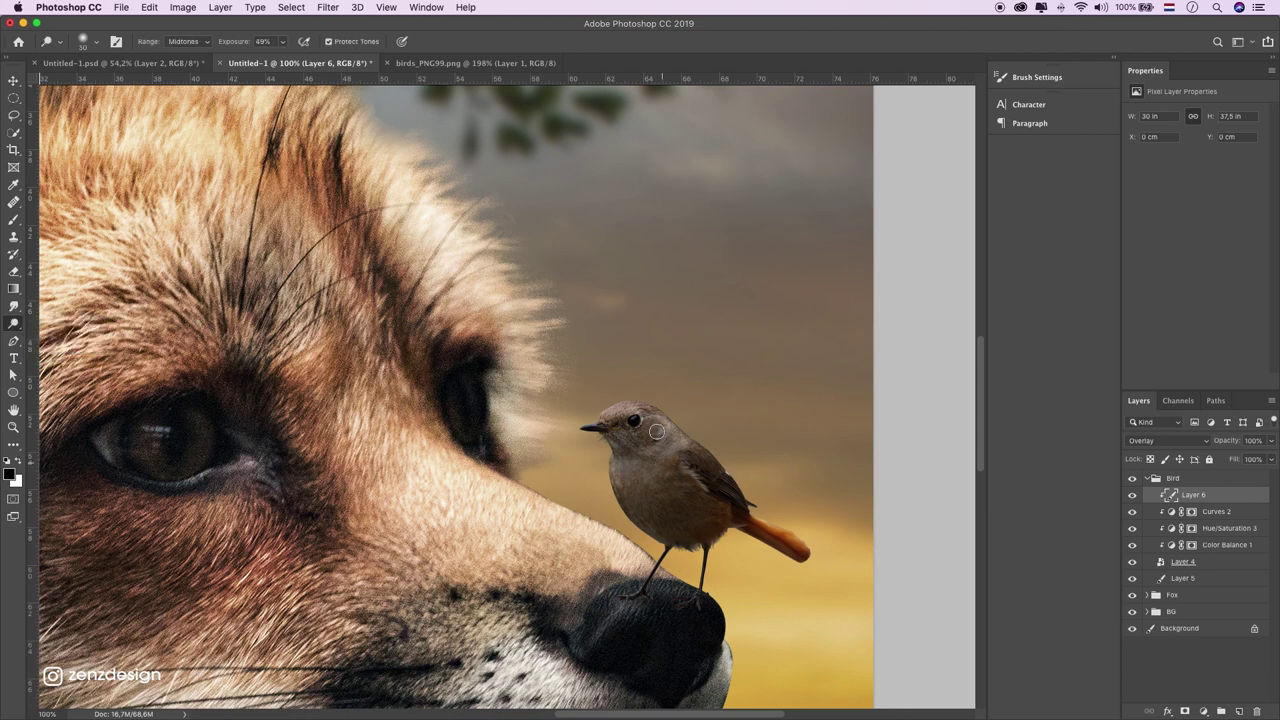
drag(722, 464, 736, 478)
drag(777, 520, 796, 536)
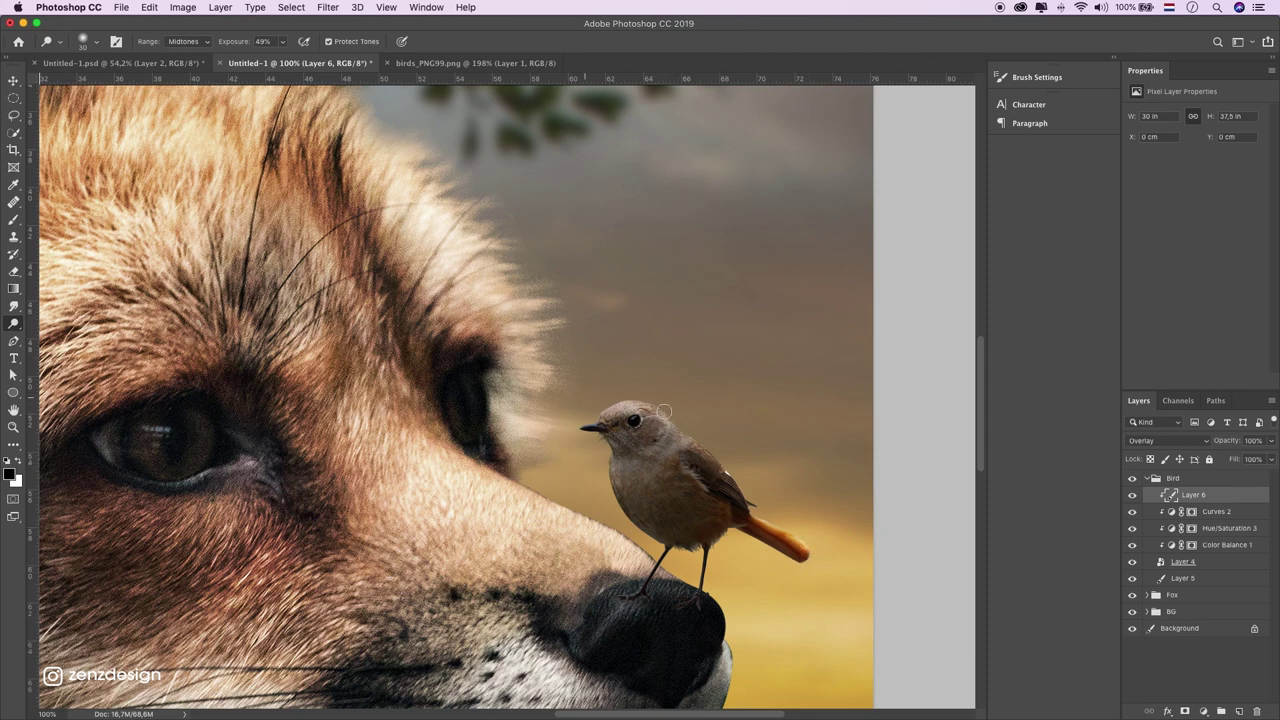
key(bracketright)
key(bracketright)
mouse_move(617, 395)
mouse_down()
mouse_move(714, 449)
mouse_move(683, 438)
mouse_up()
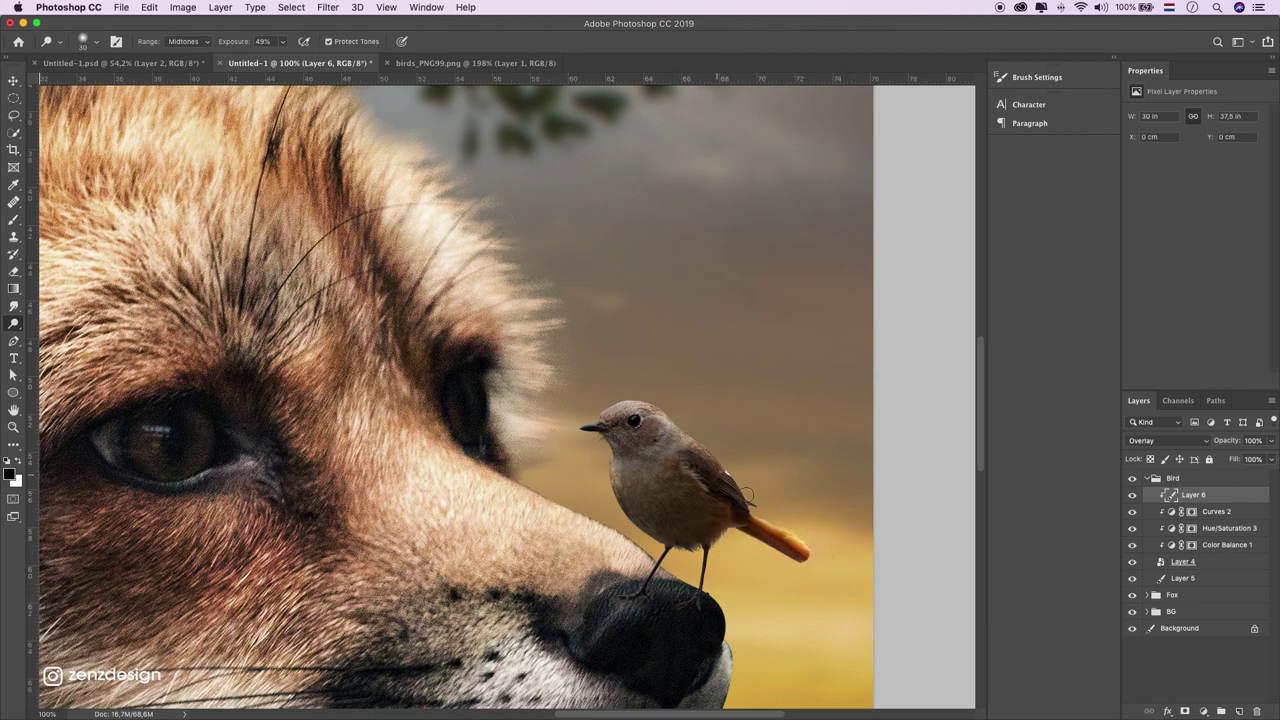
drag(737, 479, 652, 438)
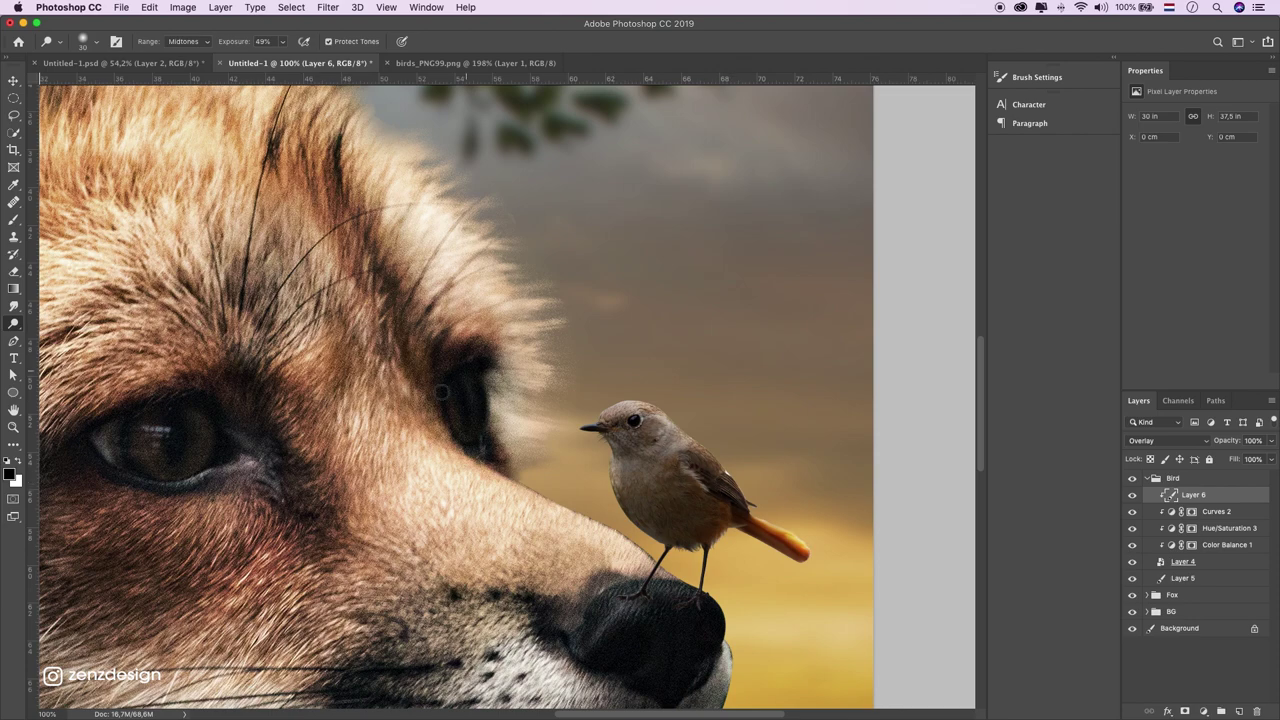
Zoom to 66.7% on the bird and set the Dodge tool to 23% exposure, brush size 90
click(13, 427)
alt+click(598, 430)
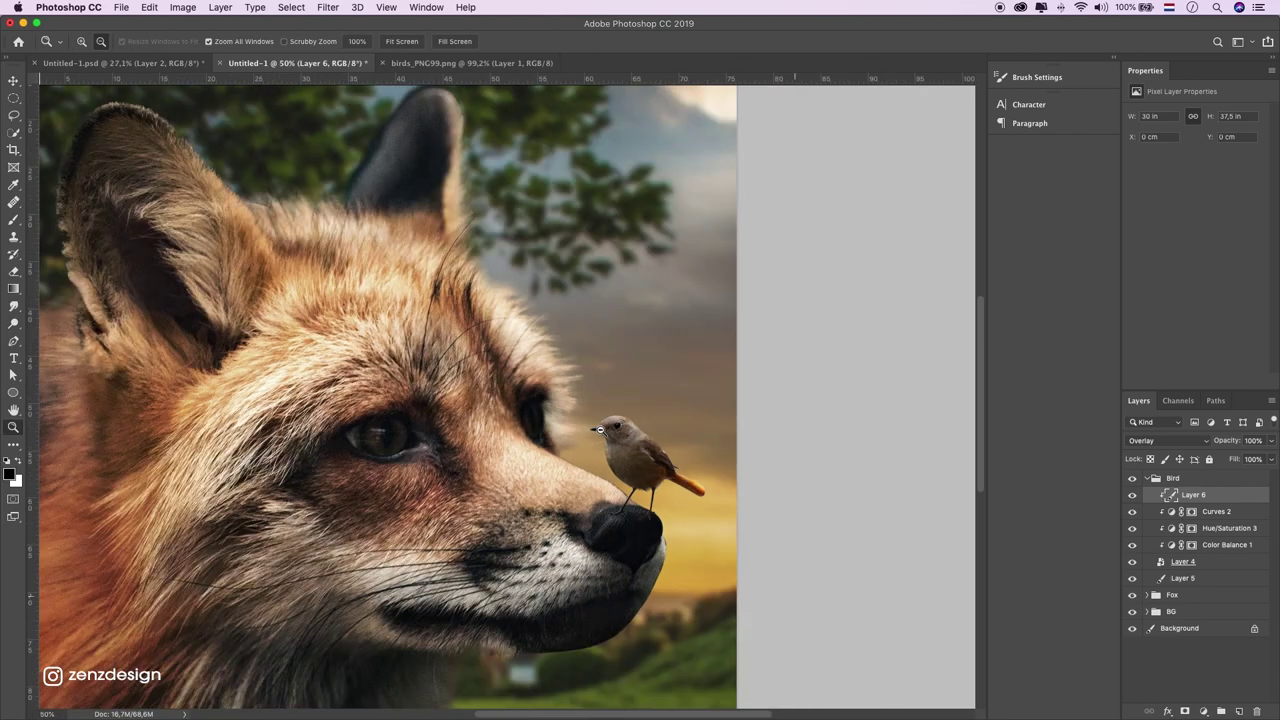
alt+click(527, 450)
click(527, 452)
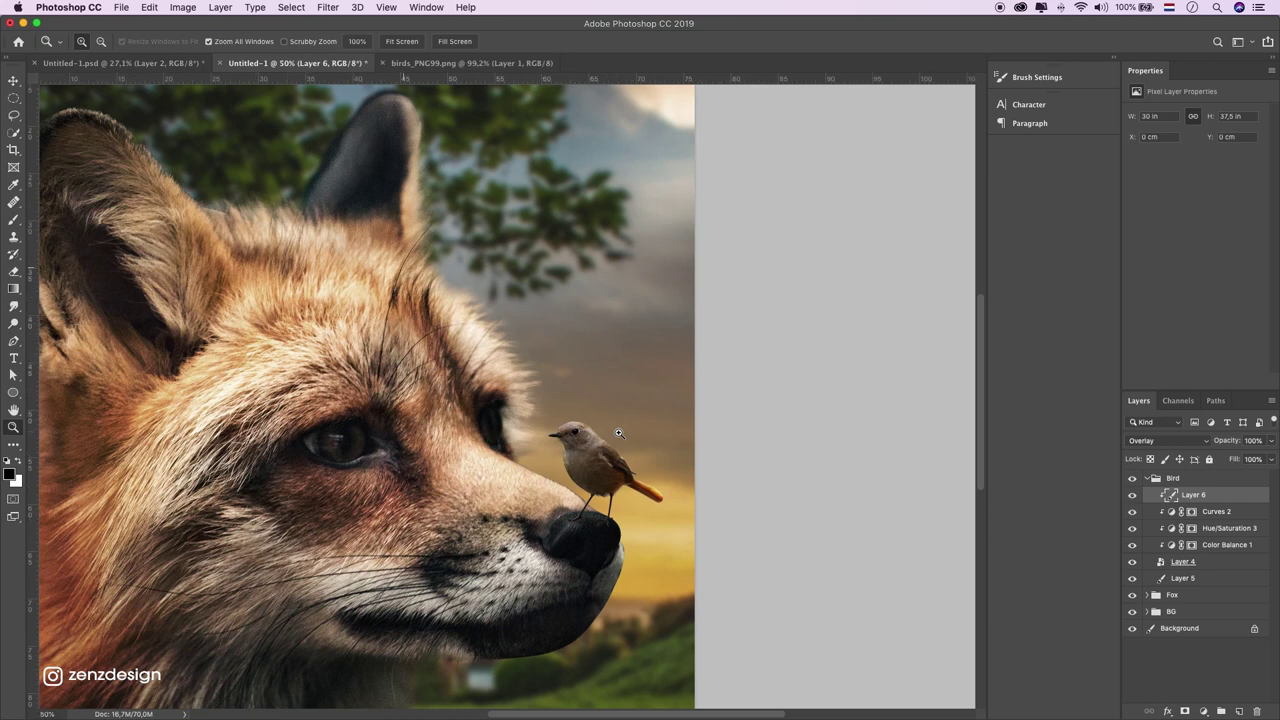
click(577, 437)
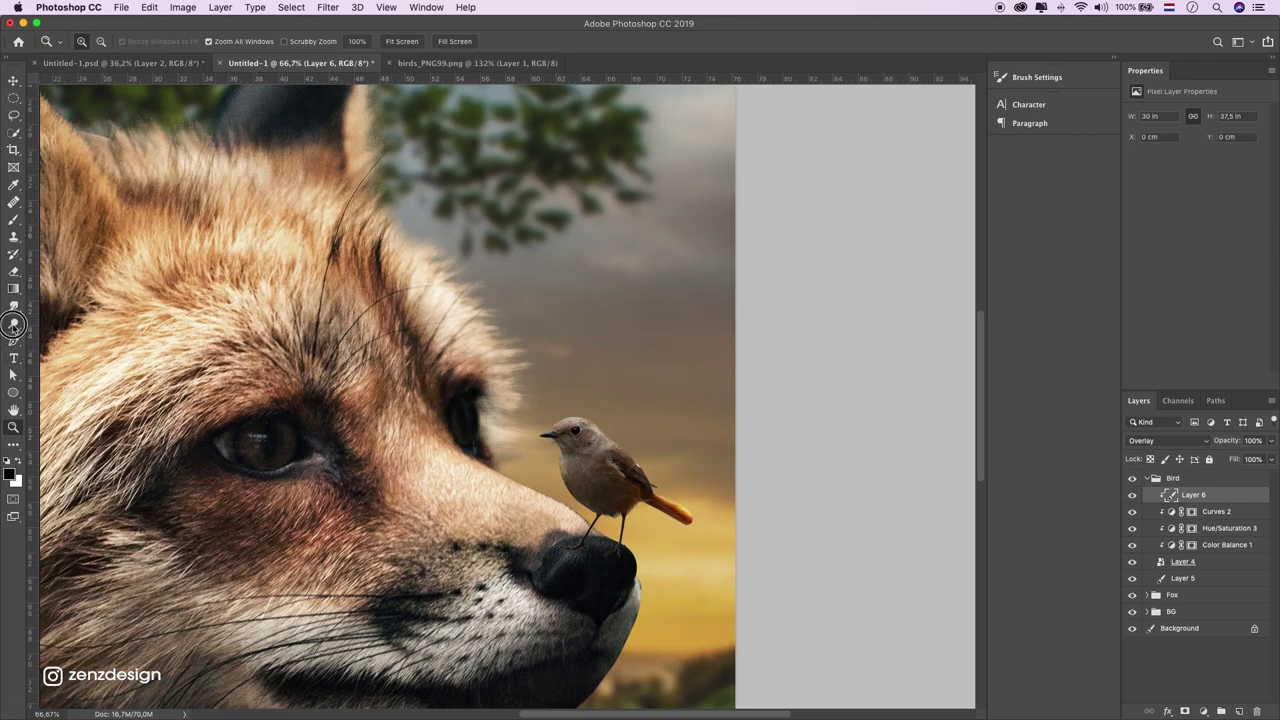
click(13, 323)
key(bracketright)
drag(282, 41, 264, 62)
key(bracketright)
key(bracketright)
key(bracketright)
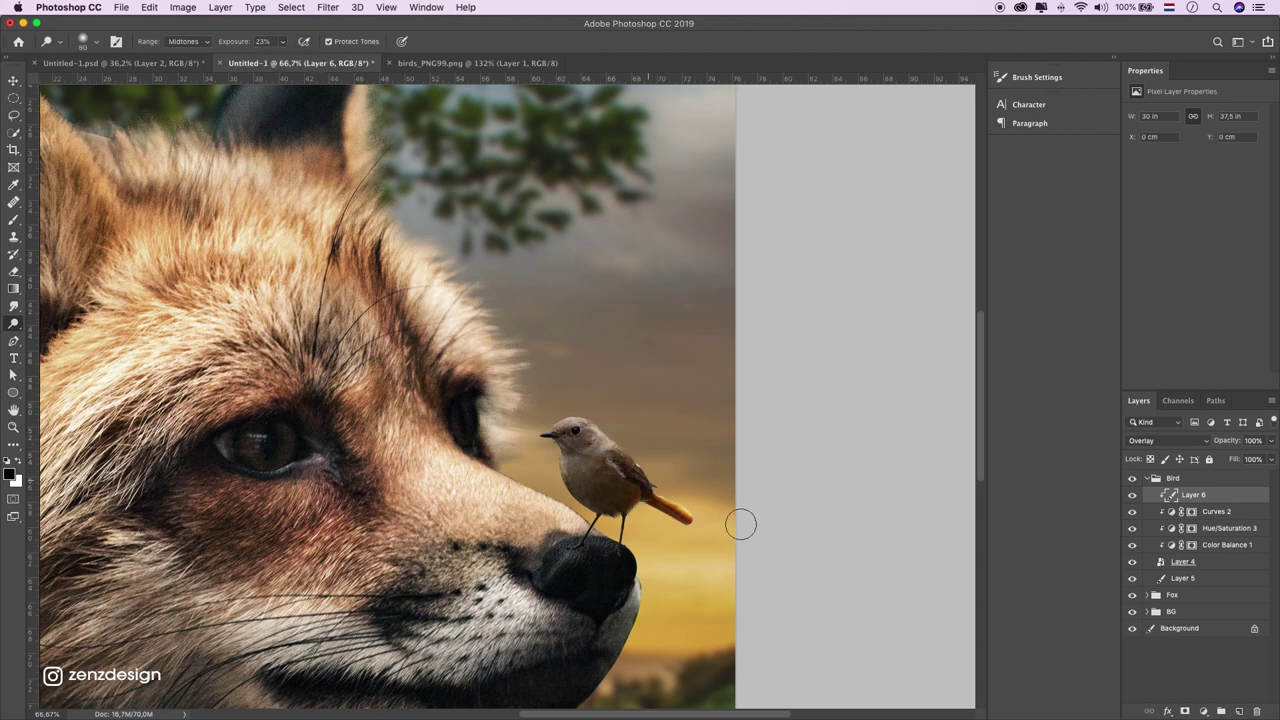
Compare the gray Overlay layer on and off, then zoom out to the whole image
click(1131, 496)
click(1131, 496)
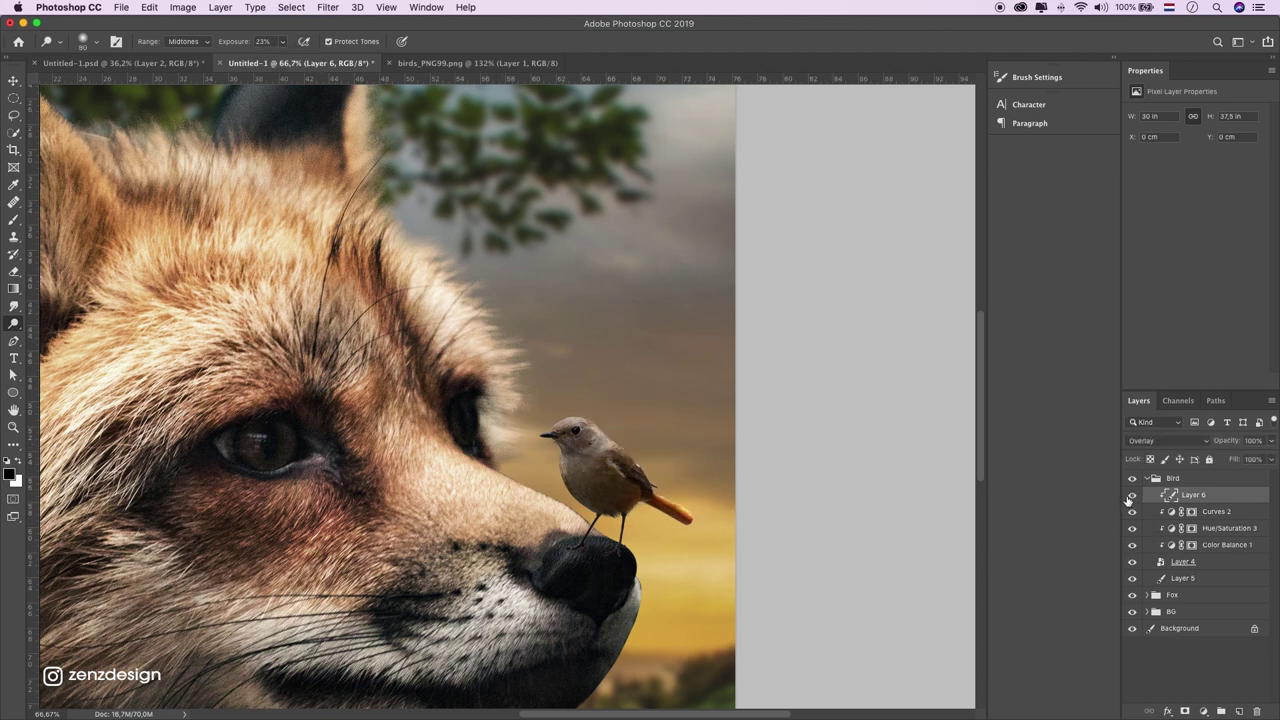
click(13, 427)
alt+click(490, 416)
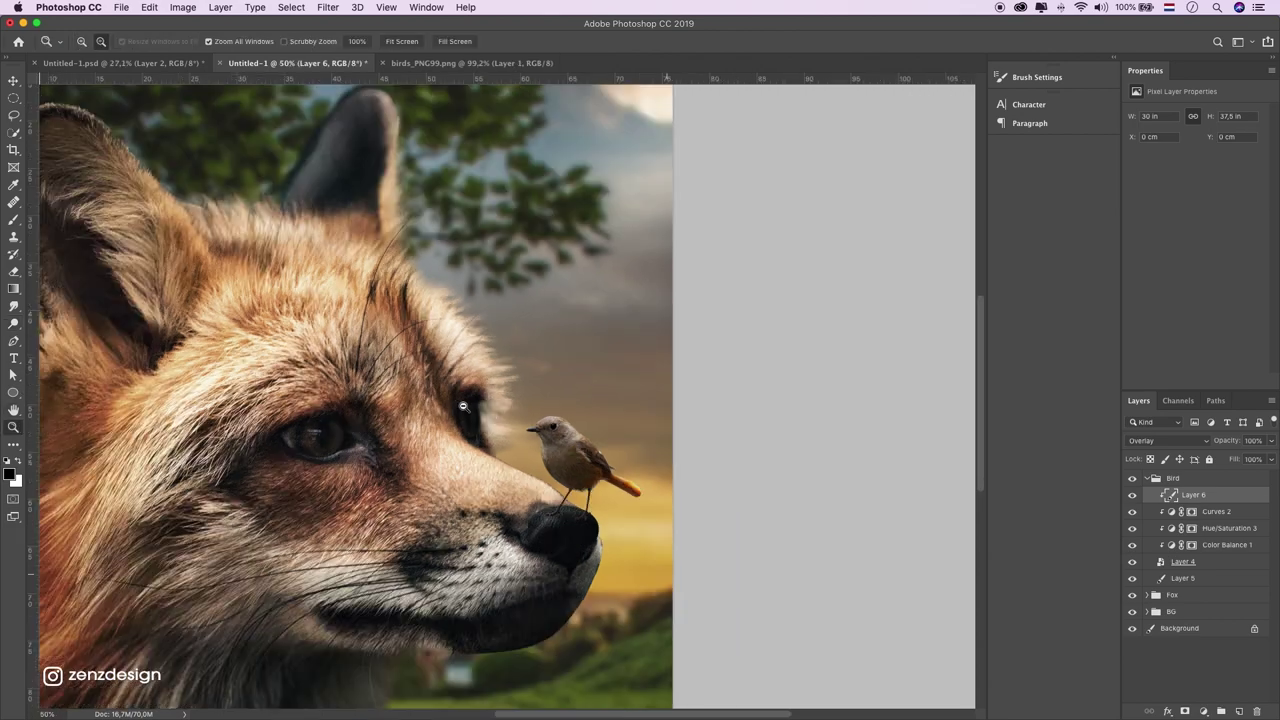
alt+click(437, 383)
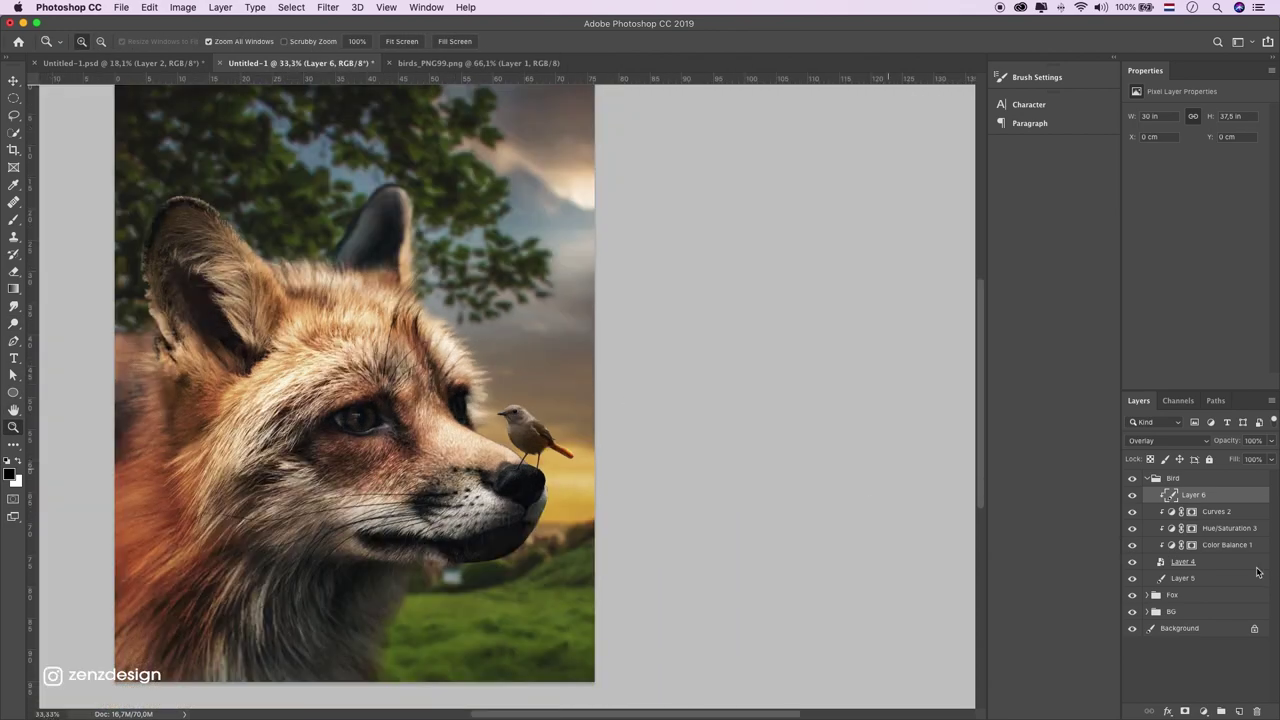
Add Levels 1 above the collapsed Bird group with midtones 1.21 and white input 243
click(1170, 479)
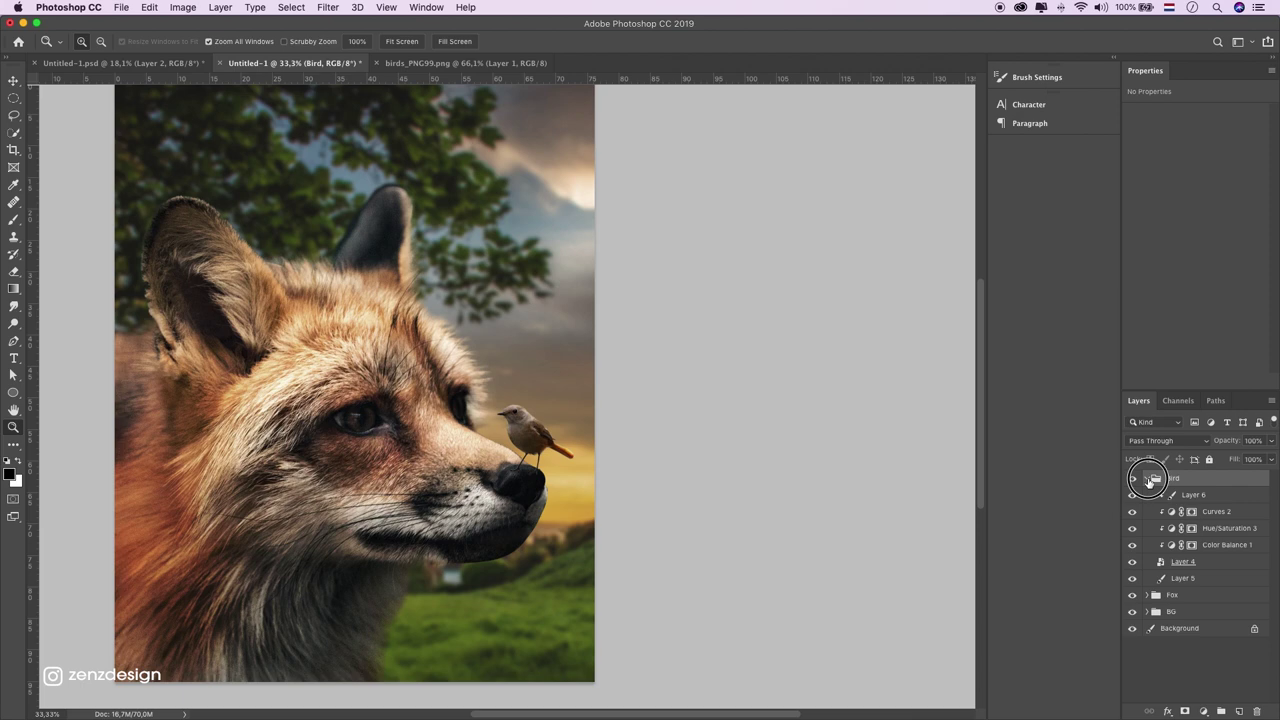
click(1146, 479)
click(1204, 711)
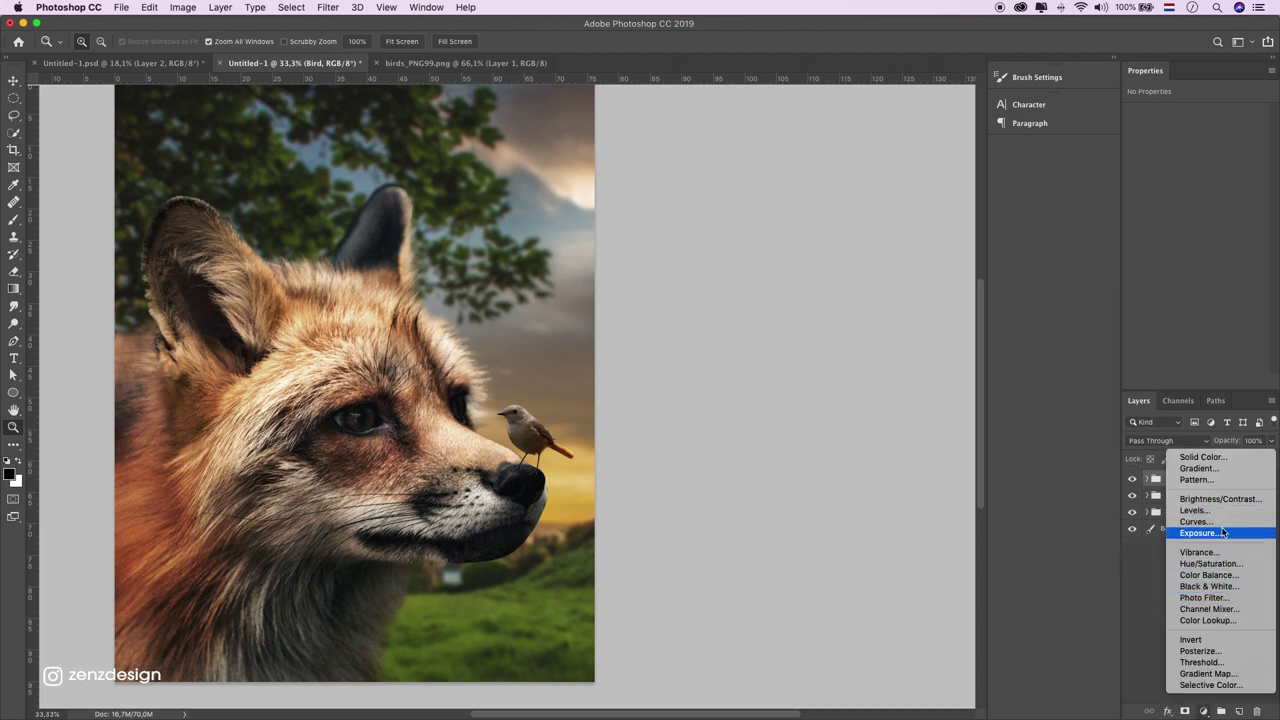
click(1194, 510)
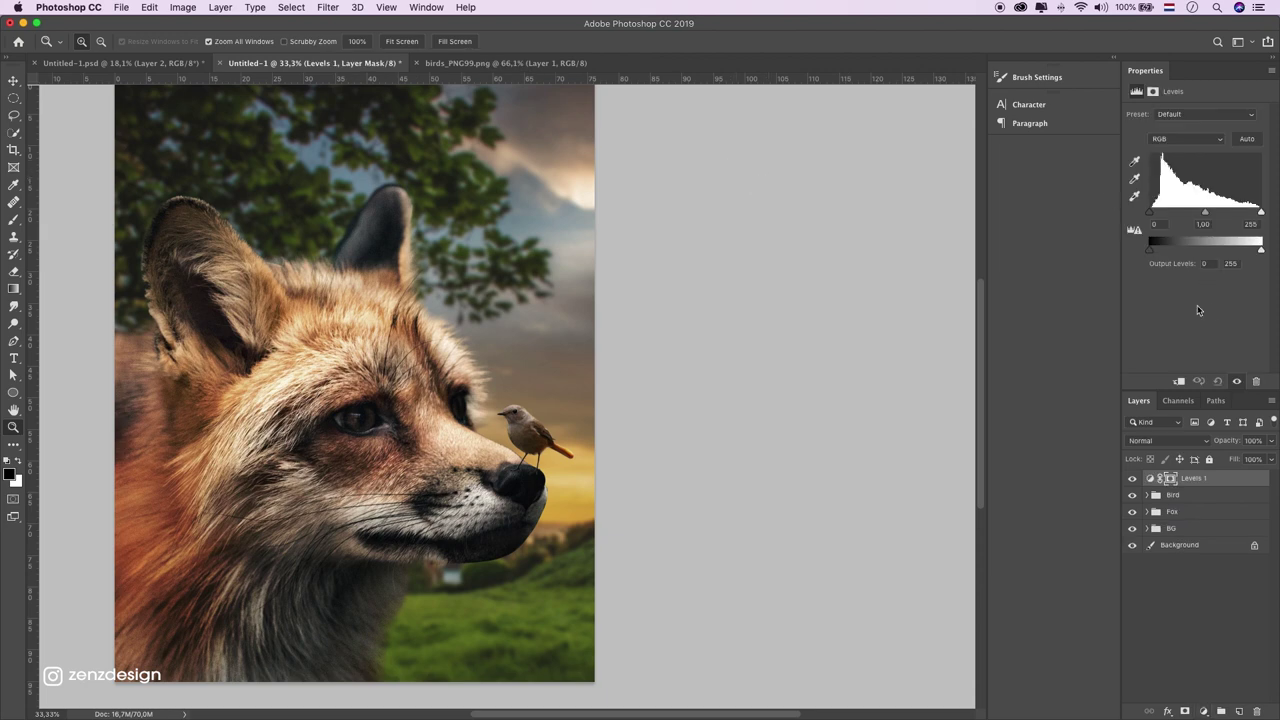
drag(1206, 214, 1201, 213)
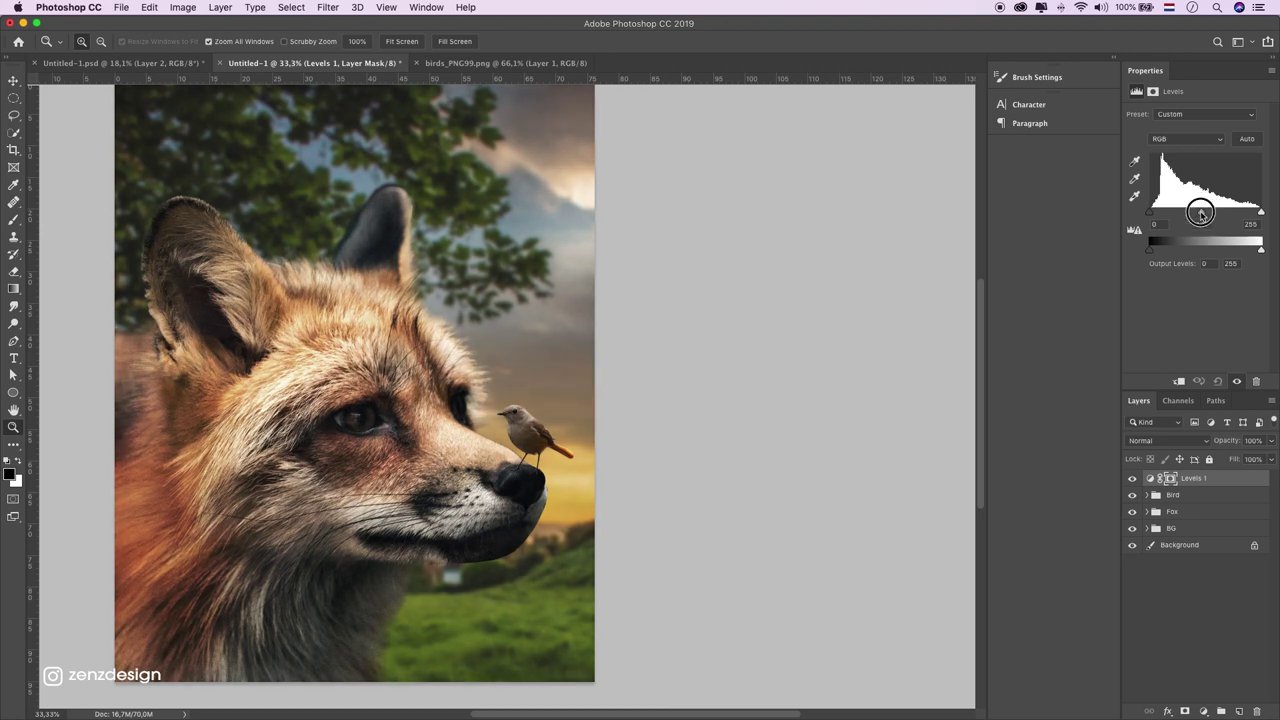
drag(1201, 213, 1256, 212)
click(1132, 479)
click(1132, 479)
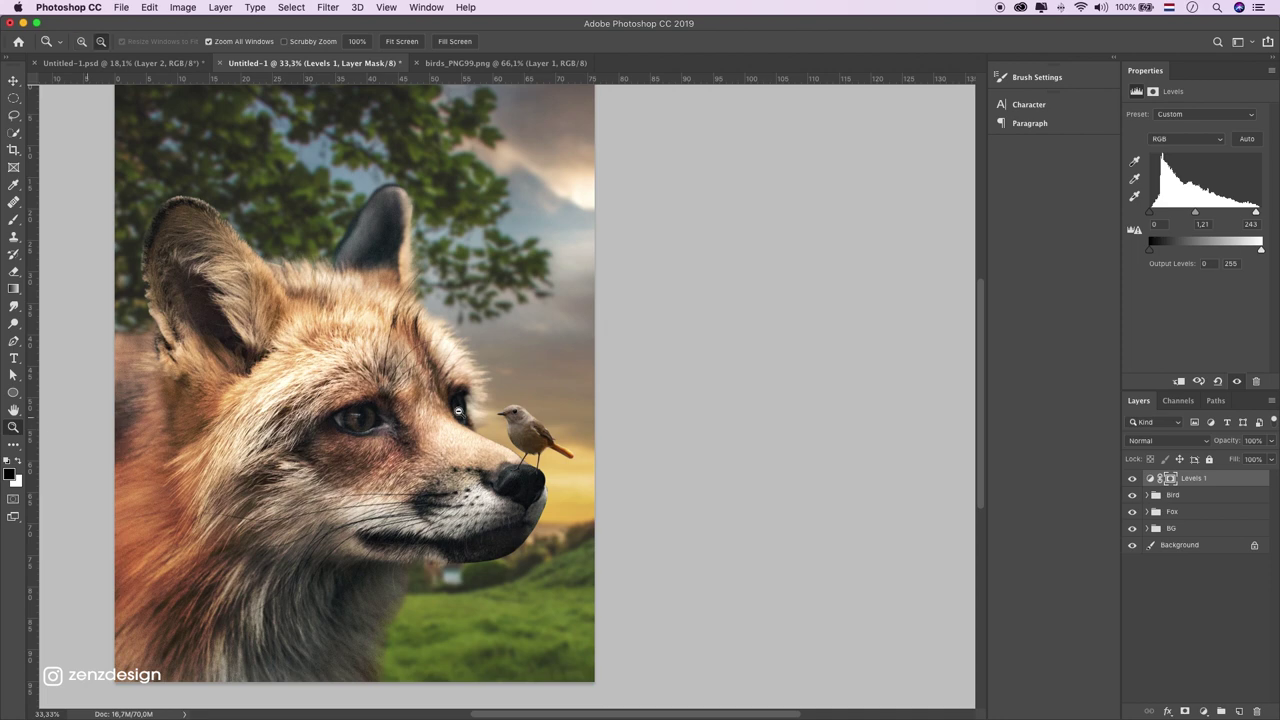
alt+click(457, 408)
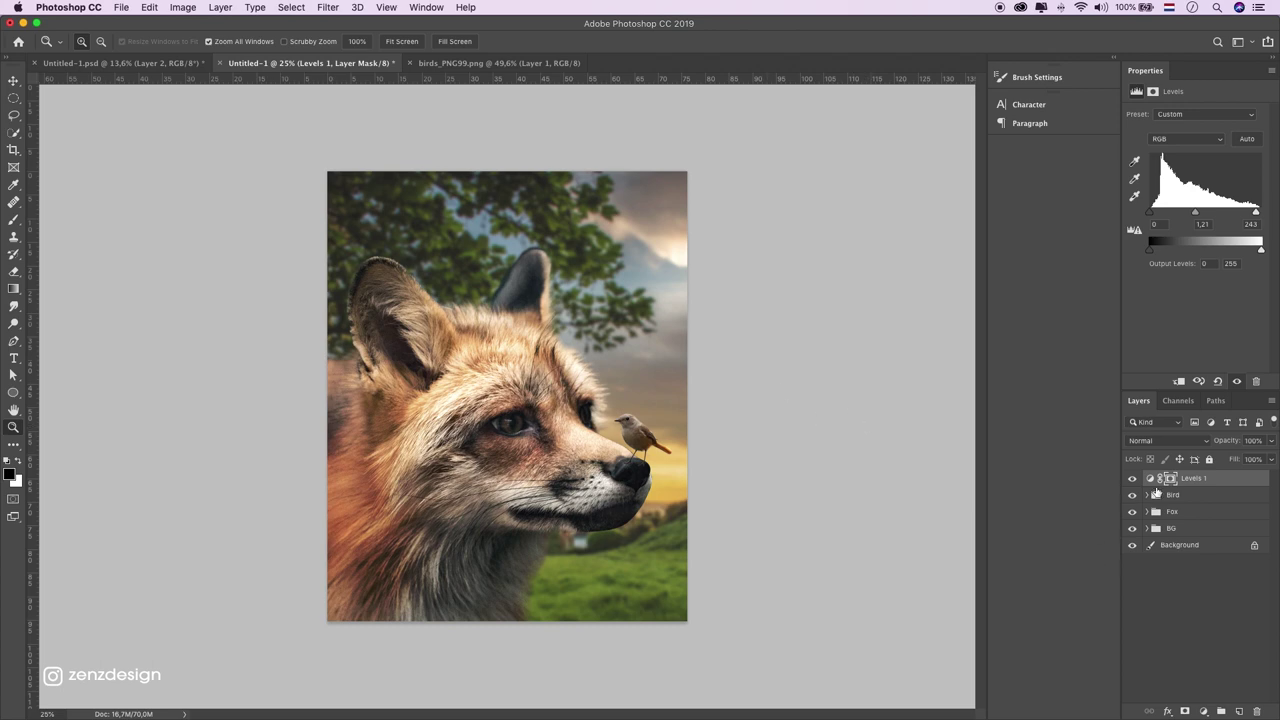
Create a layer group named 'Light effects' with a new empty layer inside it
click(1221, 711)
double_click(1173, 478)
text(Light effects)
key(Return)
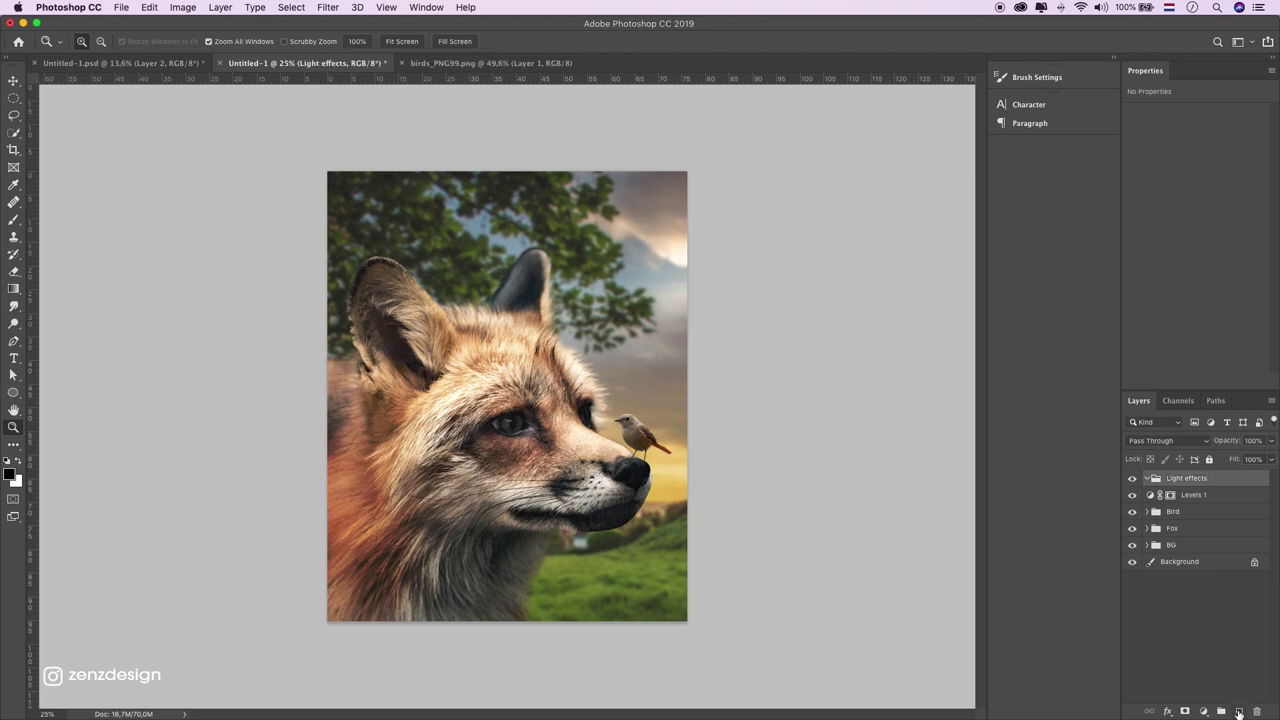
click(1239, 711)
Choose the standard soft brush with 0% hardness
click(13, 219)
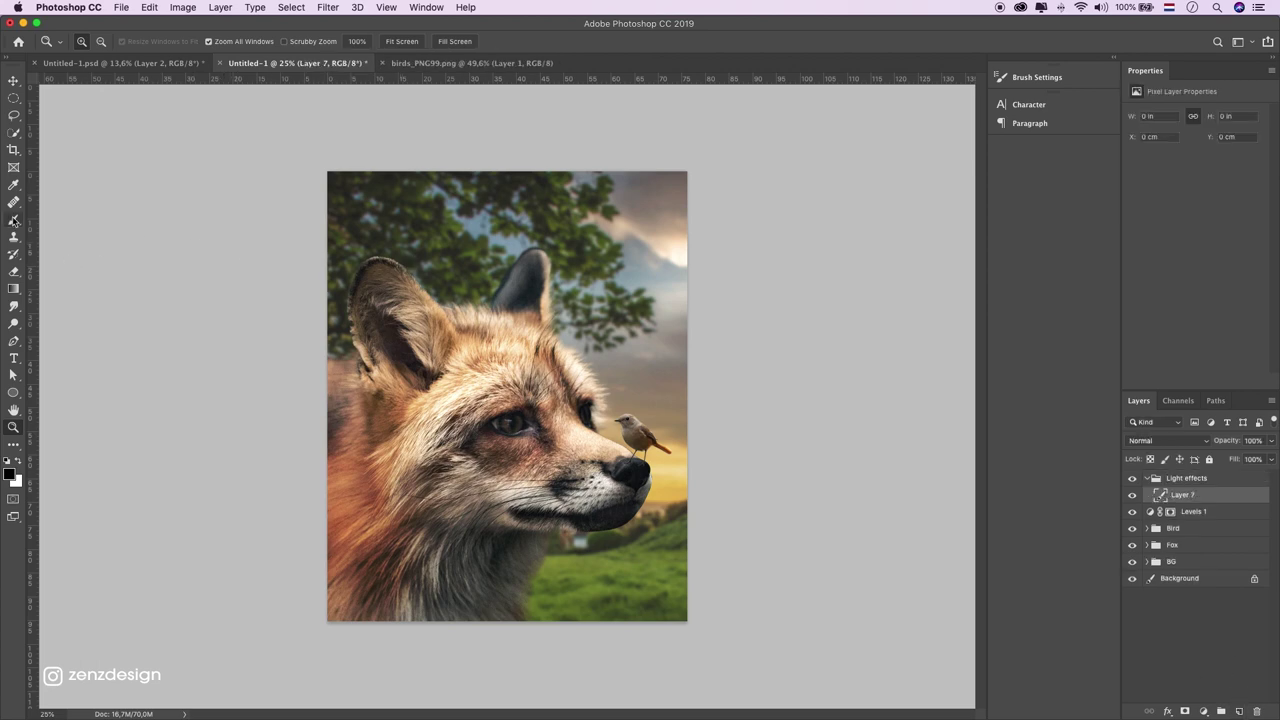
click(70, 218)
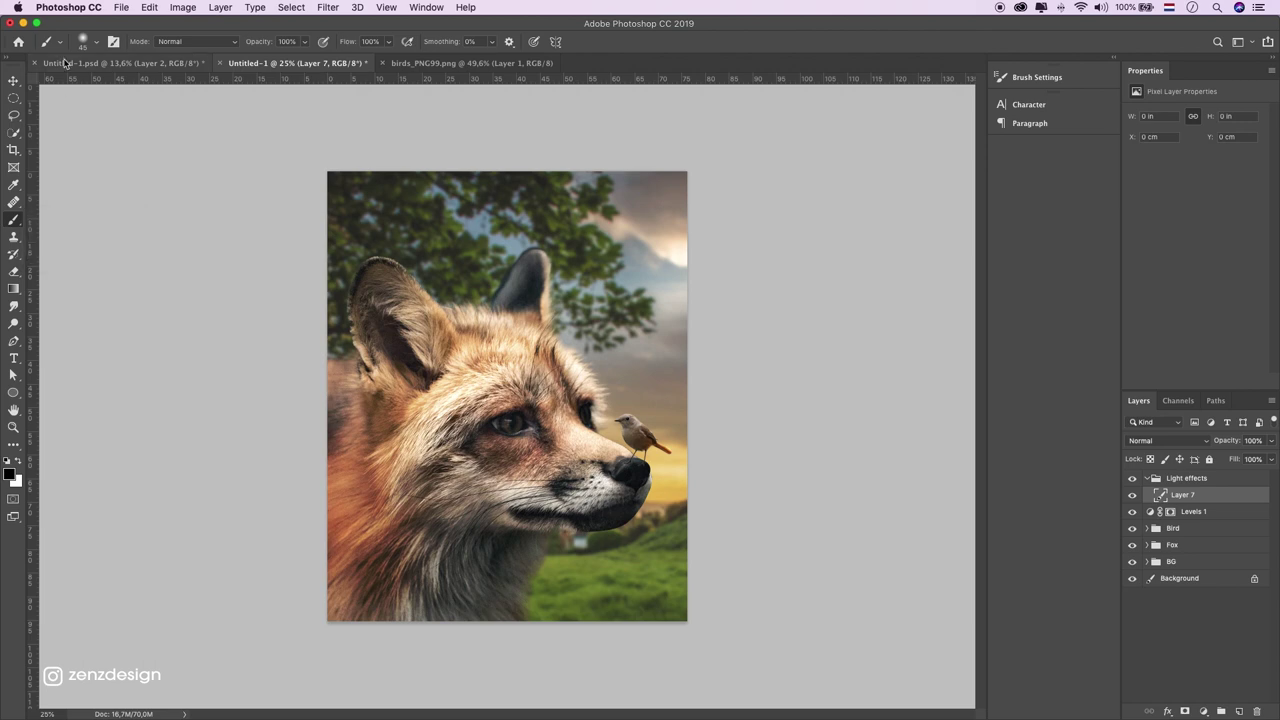
click(84, 42)
drag(91, 117, 60, 114)
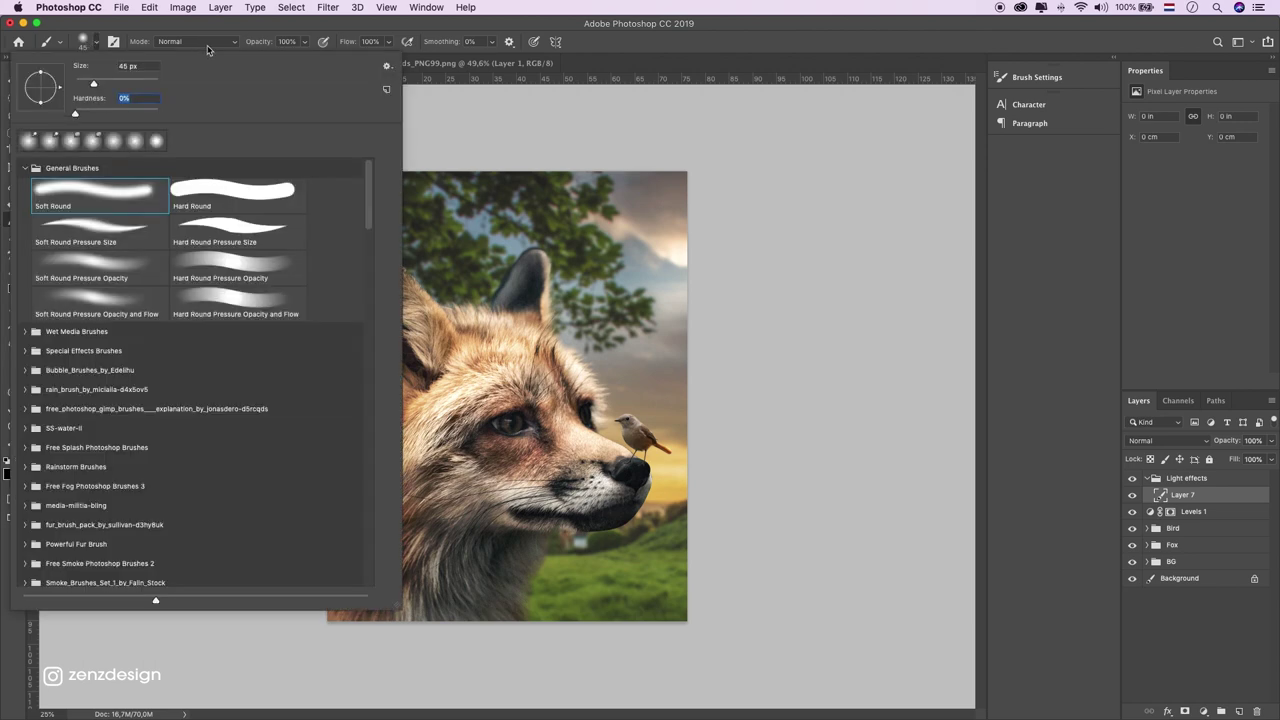
click(300, 44)
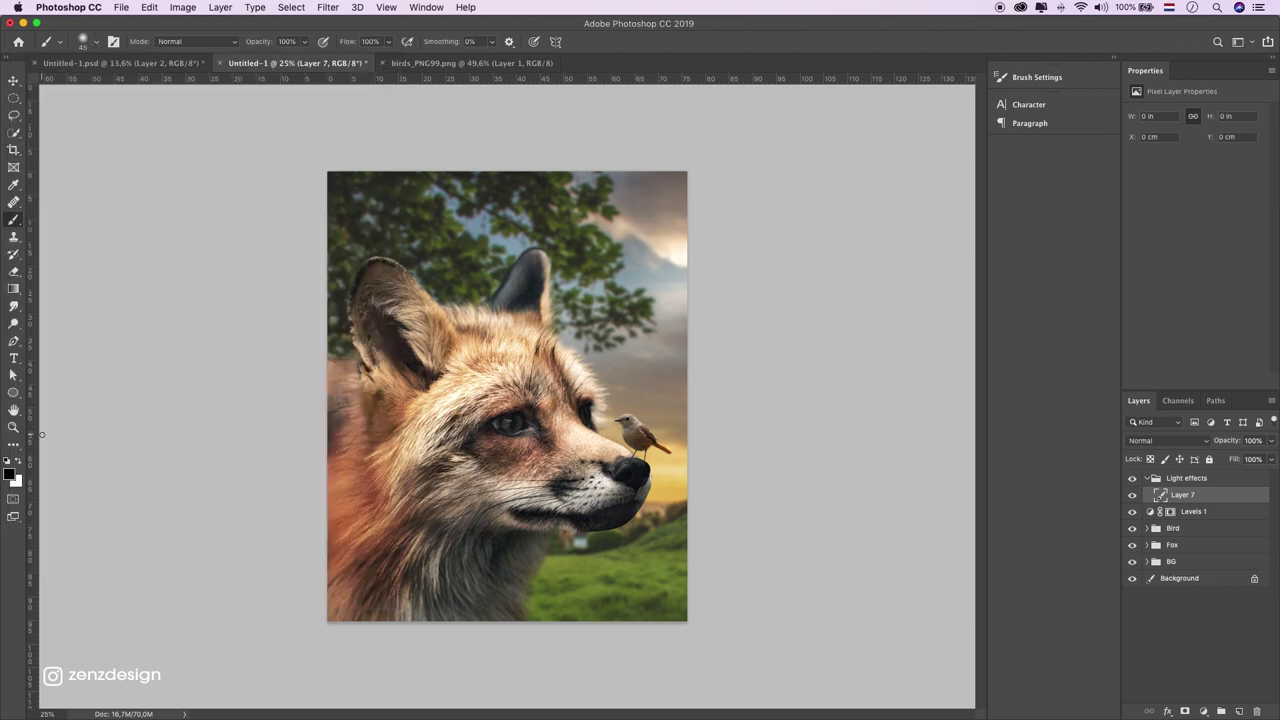
Paint a 500 px #f4d662 yellow spot over the fox's eye
click(12, 474)
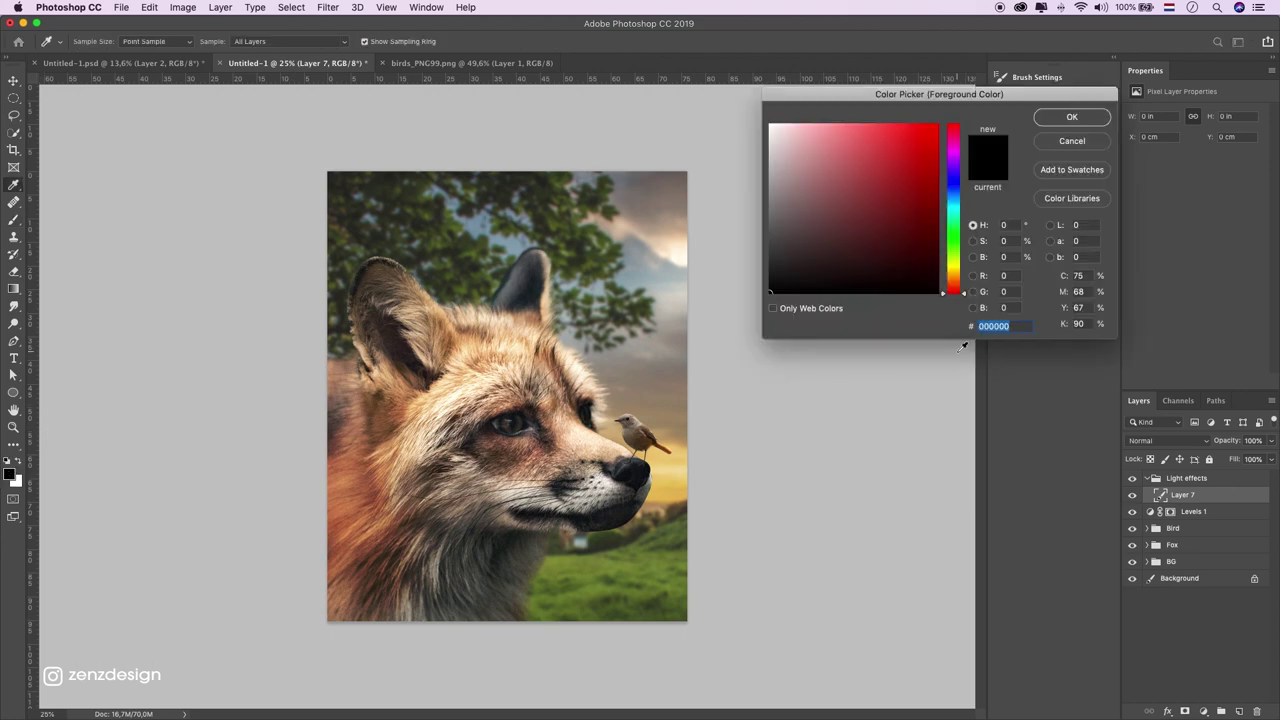
text(f4d)
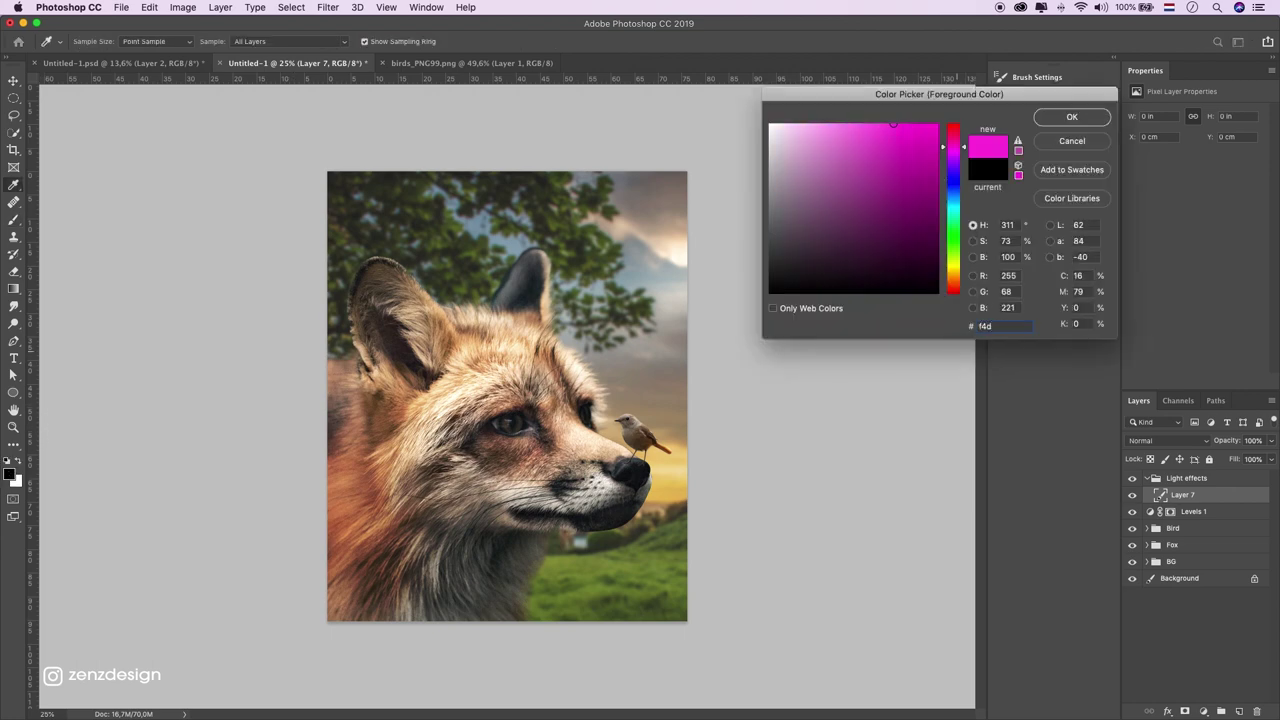
text(662)
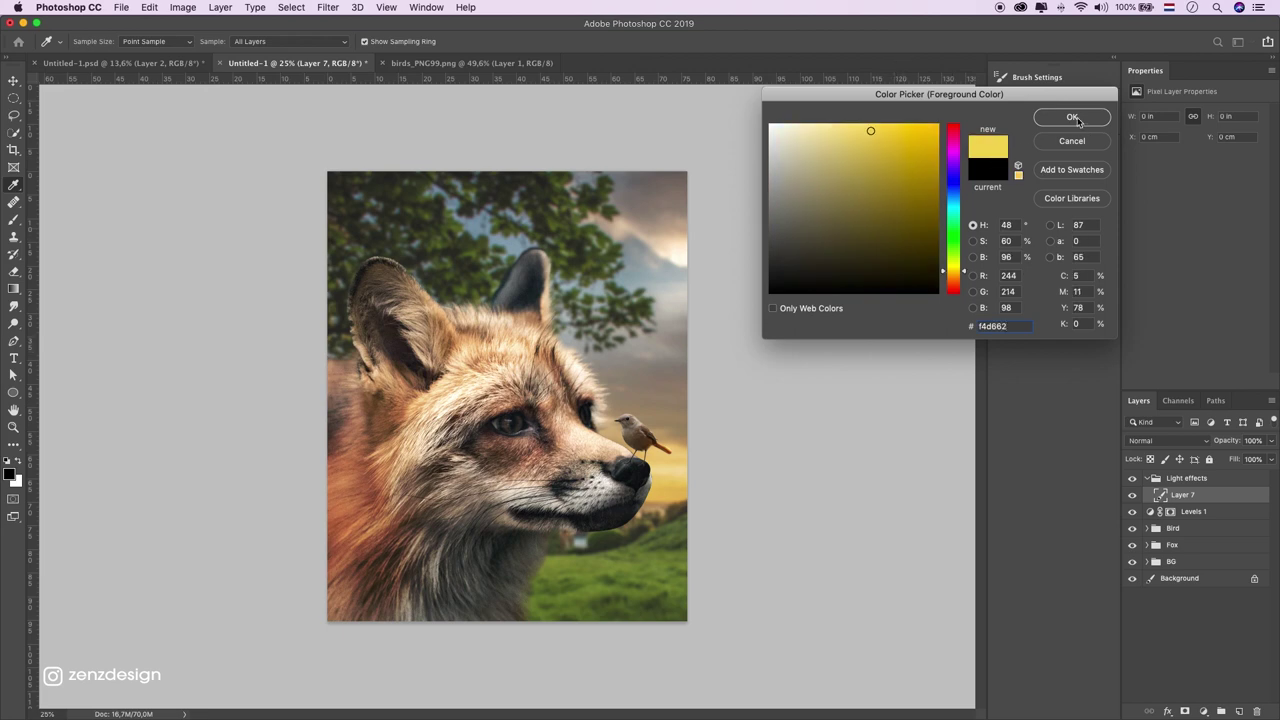
click(1073, 118)
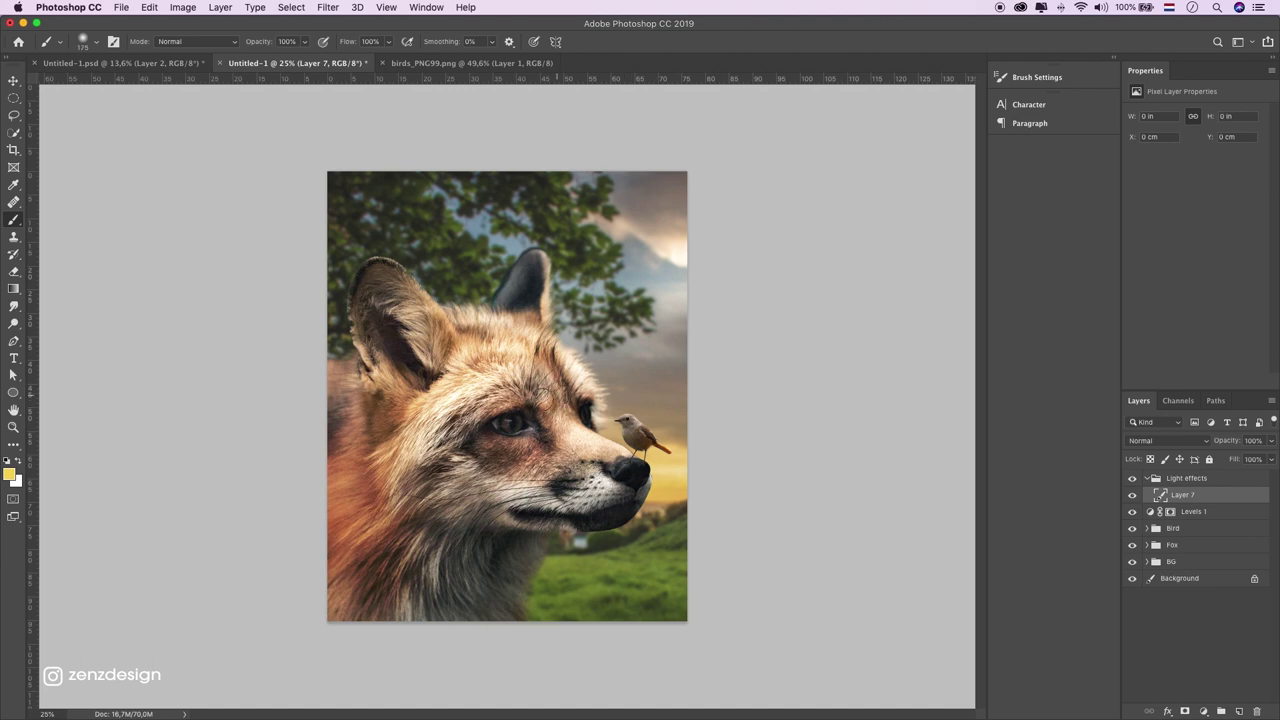
key(bracketright)
key(bracketright)
key(bracketright)
click(500, 398)
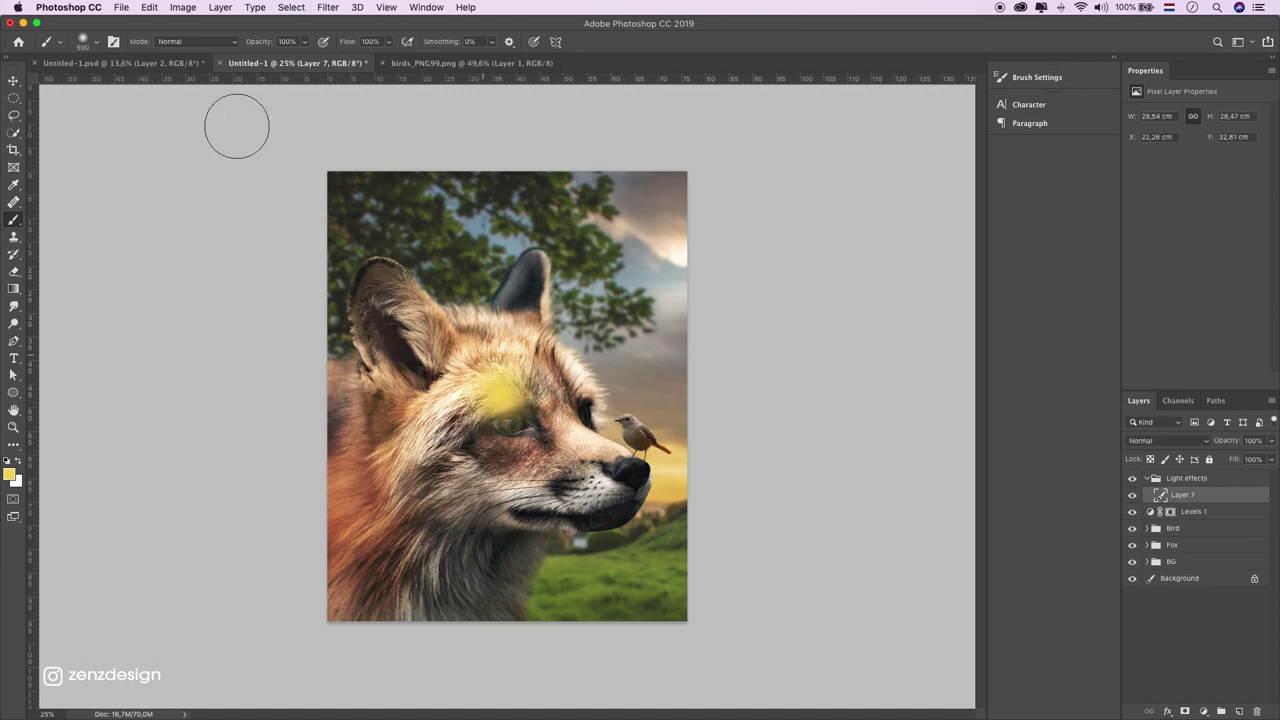
Set the yellow glow layer's blend mode to Screen
click(14, 80)
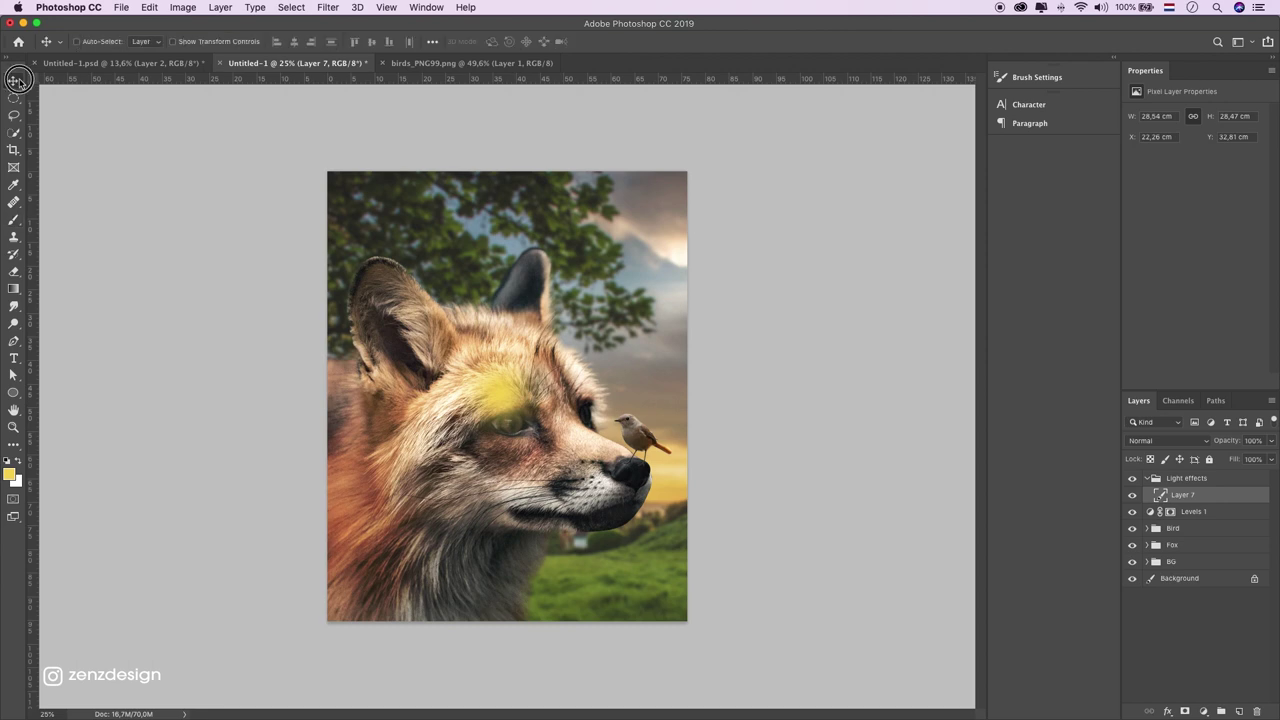
click(1148, 440)
click(728, 480)
click(1162, 442)
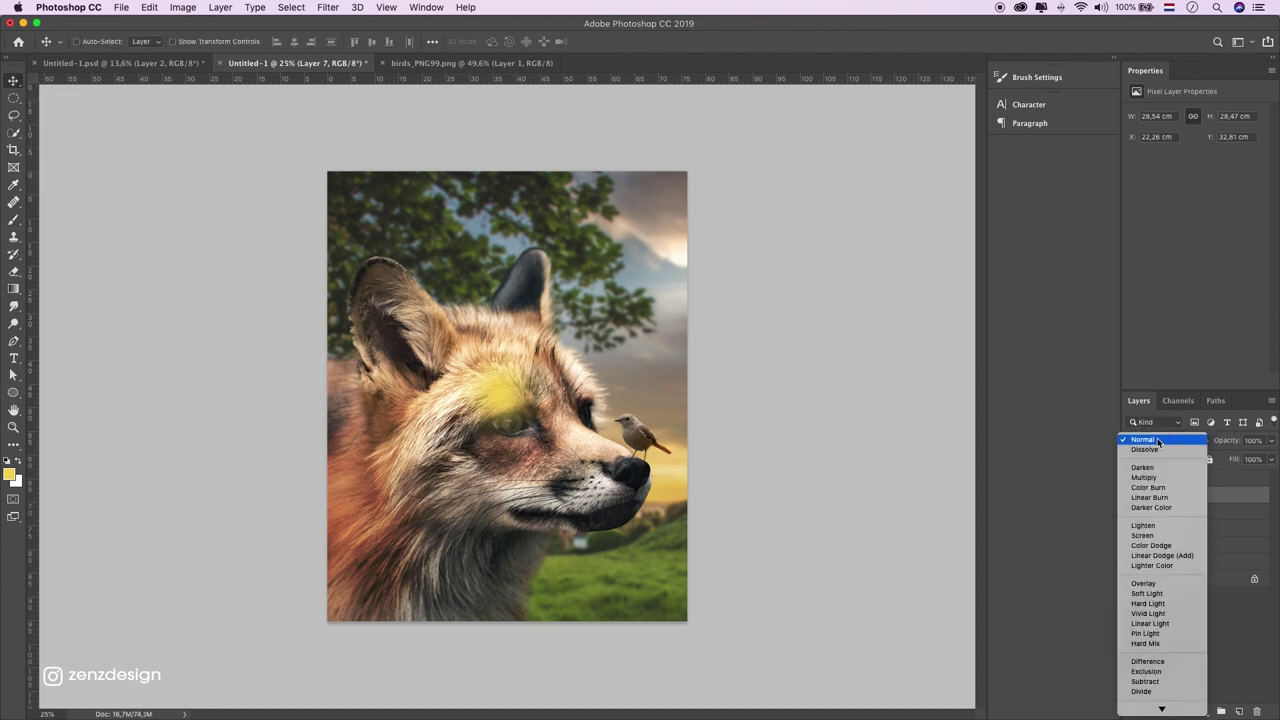
click(1163, 538)
Move the yellow glow onto the fox's nose, squashed vertically and widened
drag(528, 398, 691, 471)
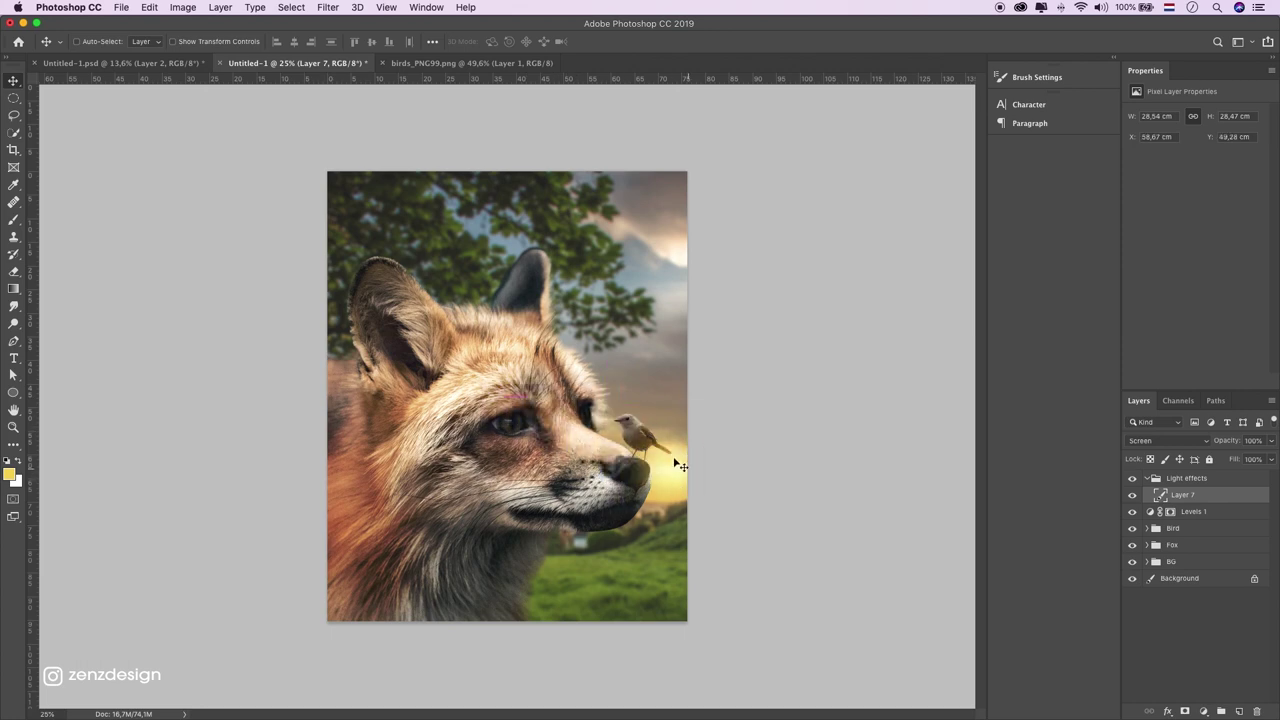
key(ctrl+t)
drag(672, 406, 674, 455)
mouse_move(737, 423)
mouse_down()
mouse_move(767, 410)
mouse_move(734, 443)
mouse_up()
key(Return)
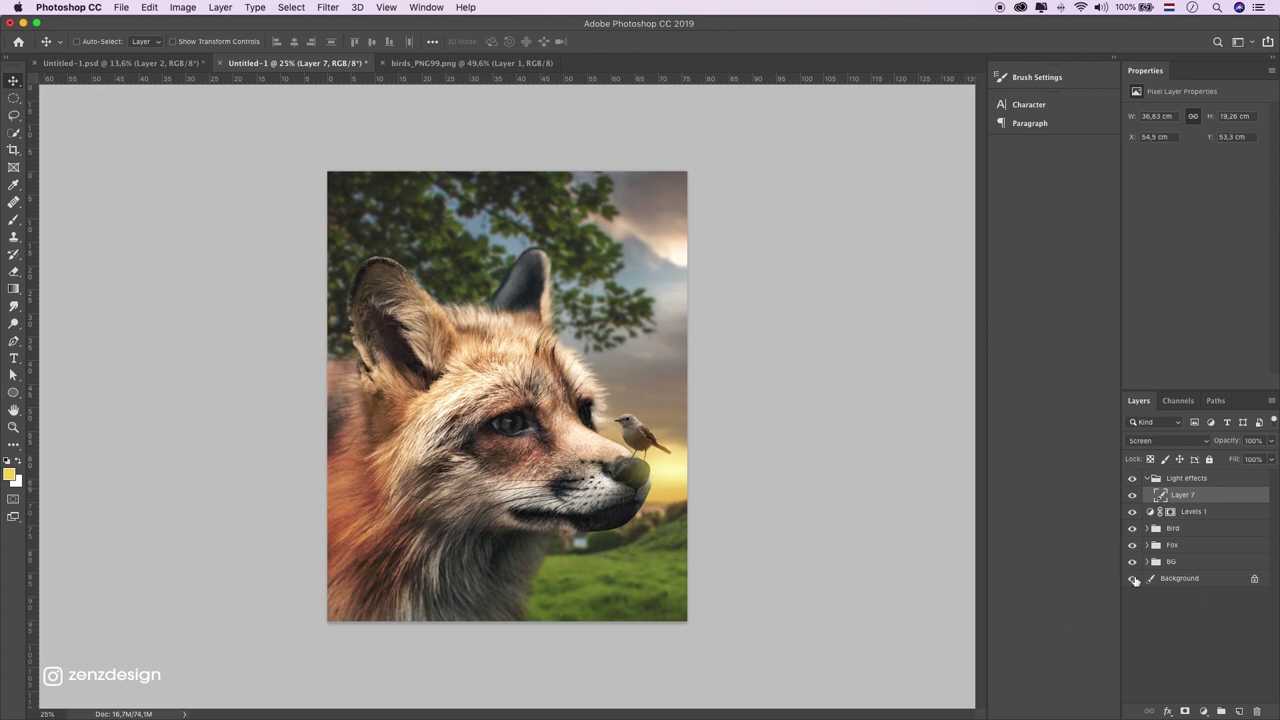
Nudge the Bird and Fox groups slightly up-left, then add a layer above Layer 7
click(1174, 529)
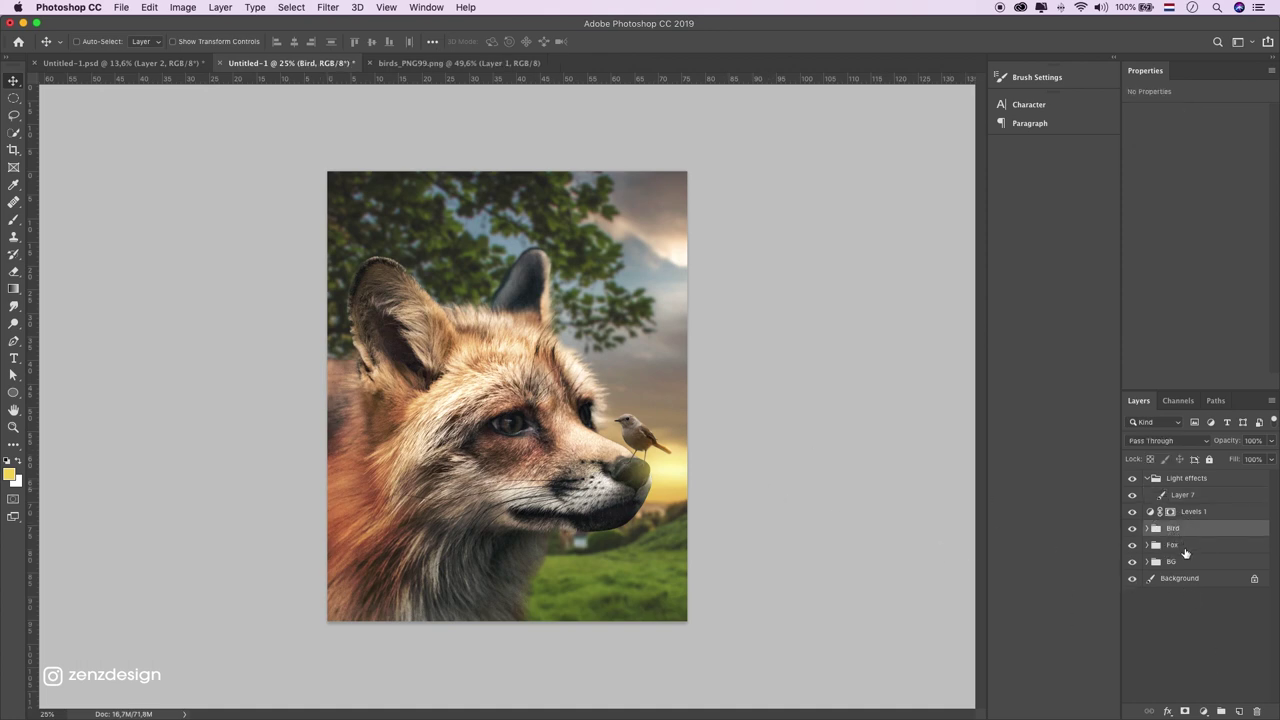
shift+click(1185, 553)
drag(615, 435, 606, 429)
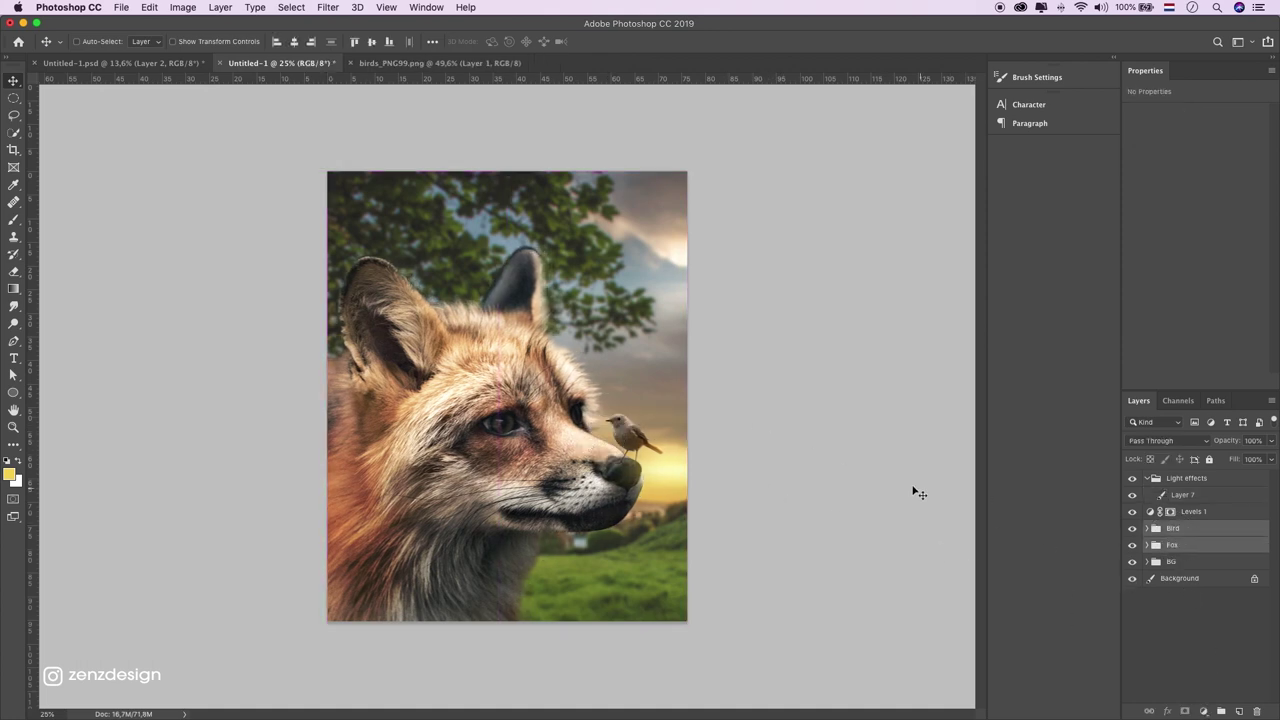
click(1210, 497)
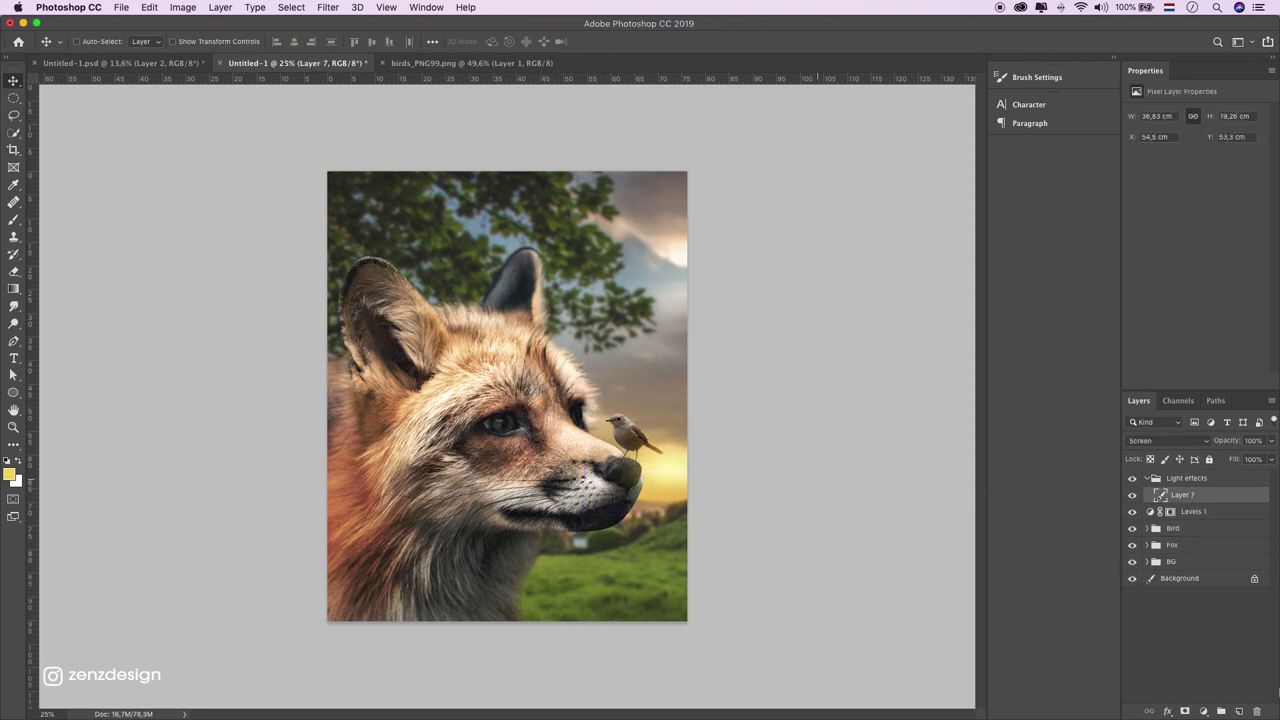
click(1238, 711)
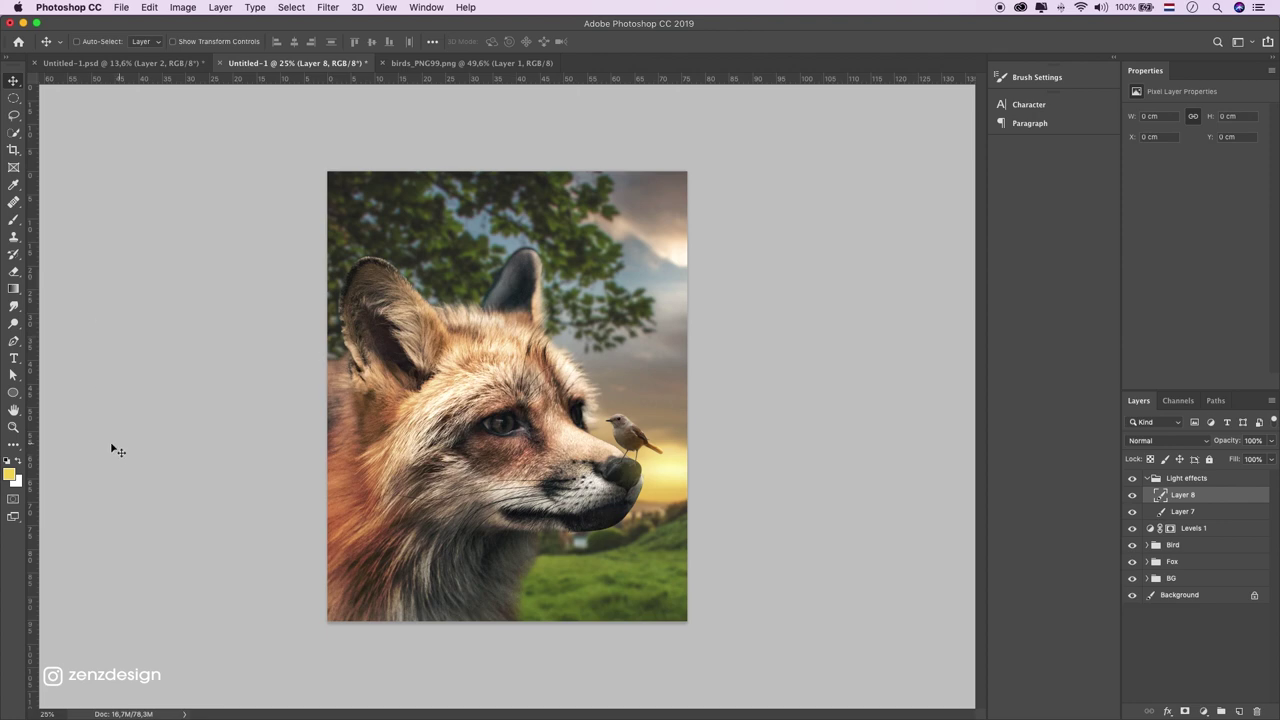
Paint a soft #fcb151 orange dab over the fox's eye on Layer 8
click(10, 476)
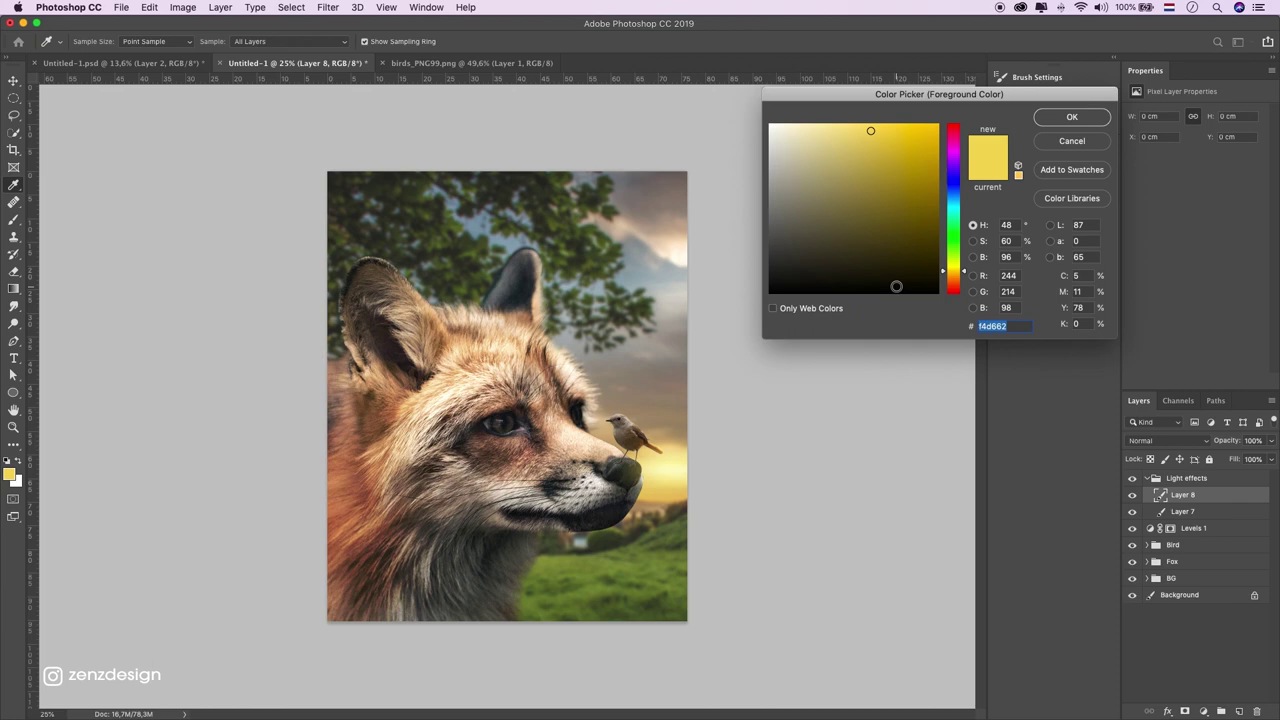
text(fcb151)
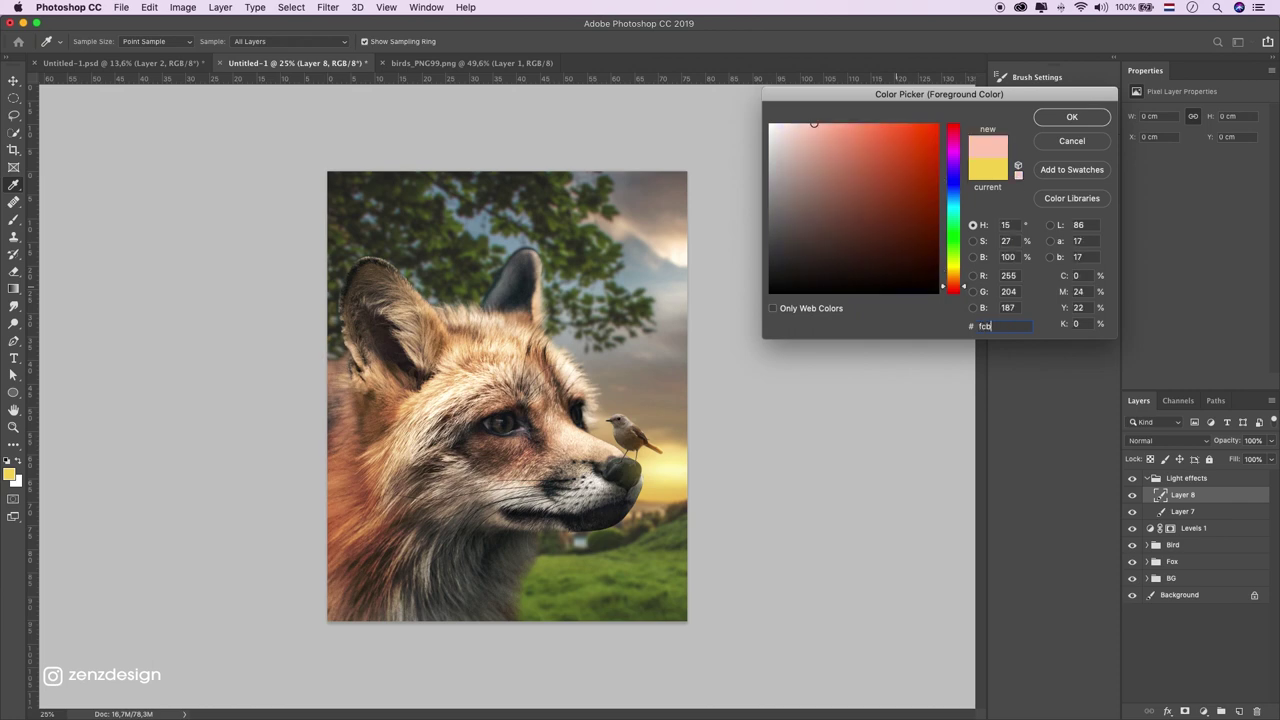
click(1105, 116)
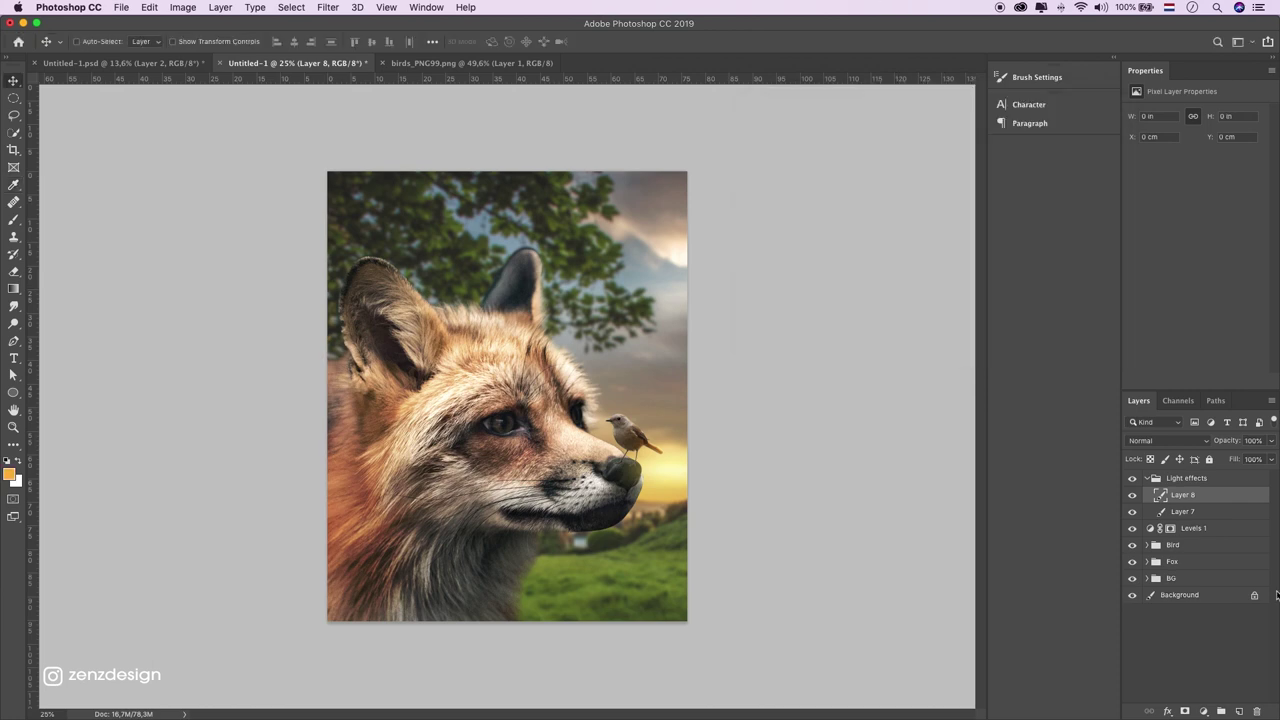
click(1132, 496)
click(14, 219)
click(500, 437)
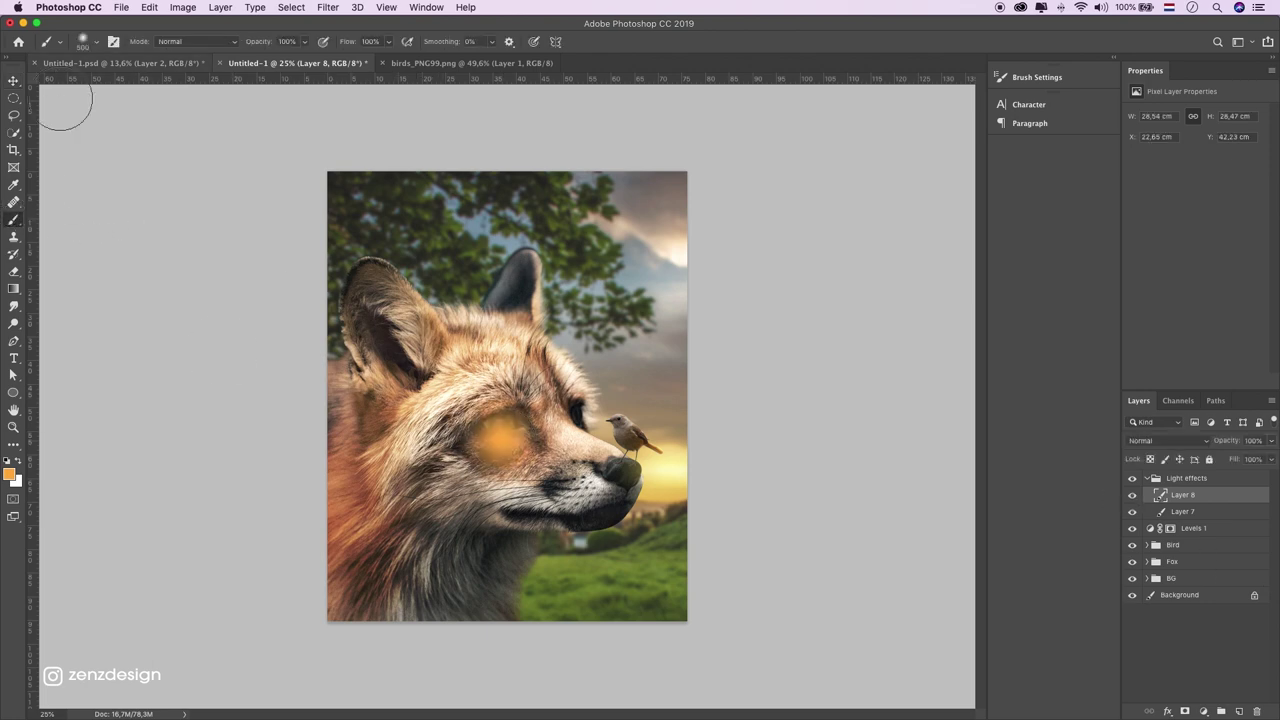
Set Layer 8 to Soft Light and move the orange glow just right of the bird
click(14, 80)
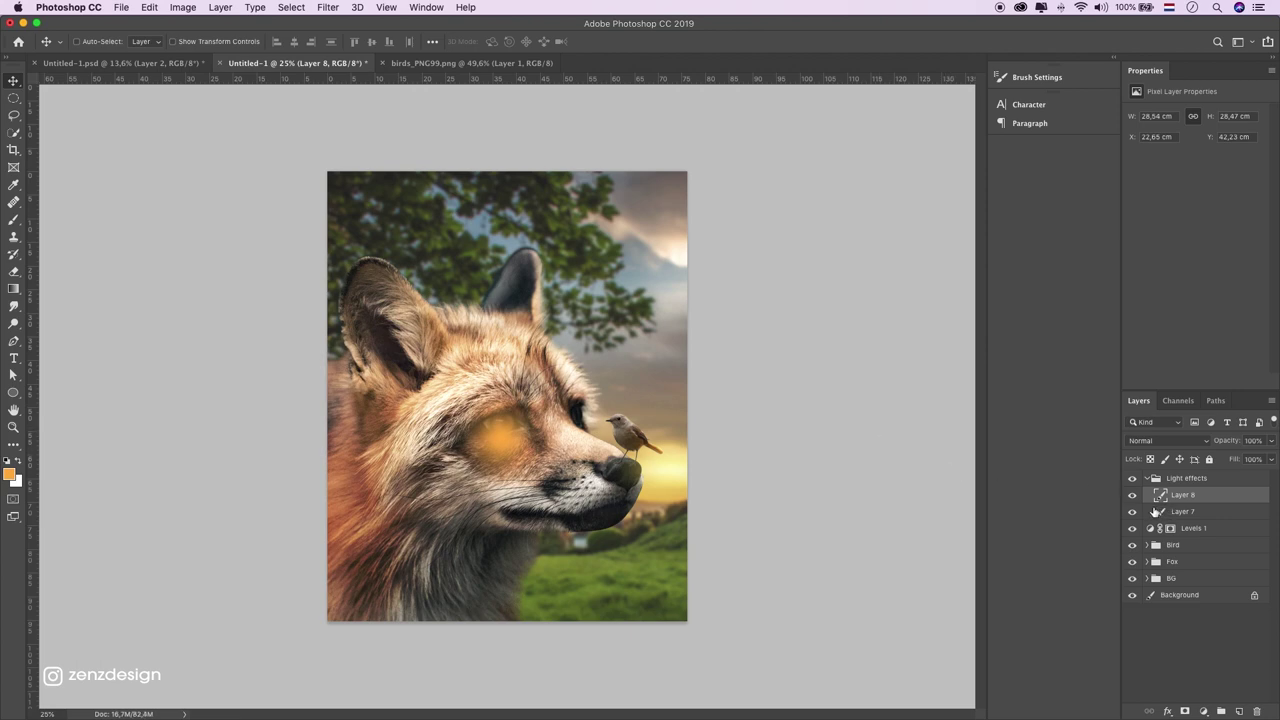
click(1165, 441)
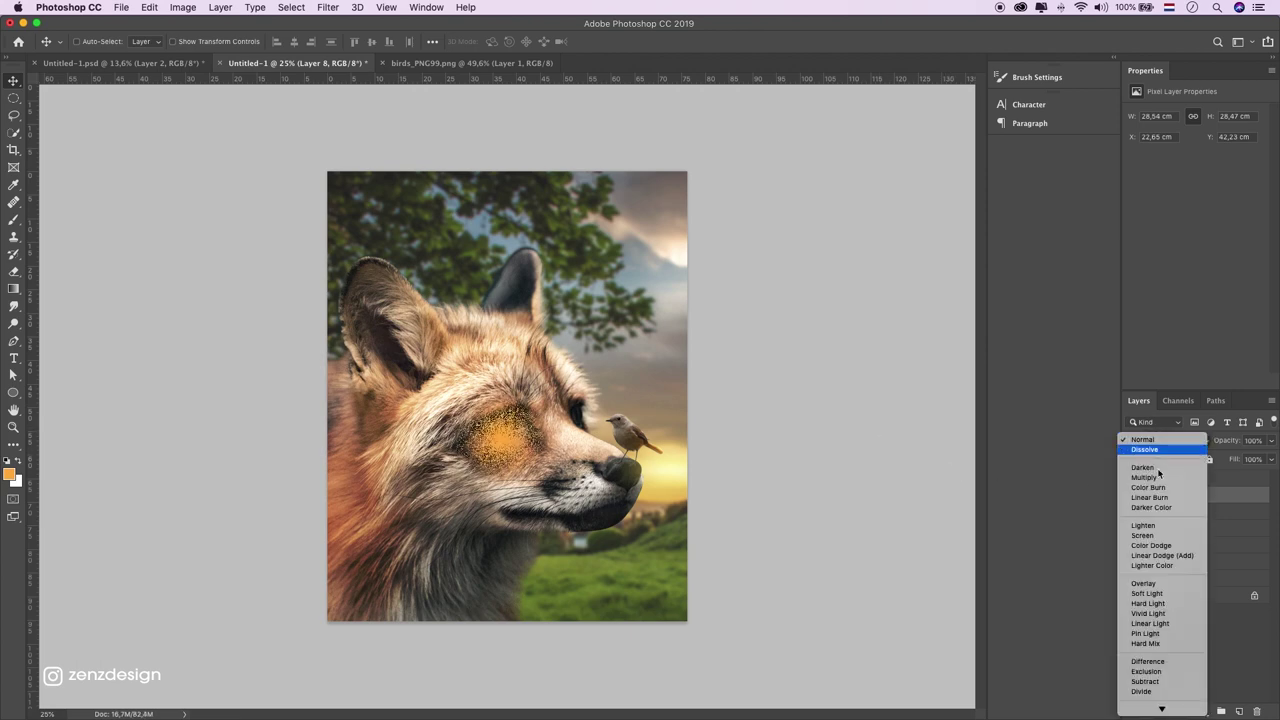
click(1145, 591)
drag(568, 402, 686, 421)
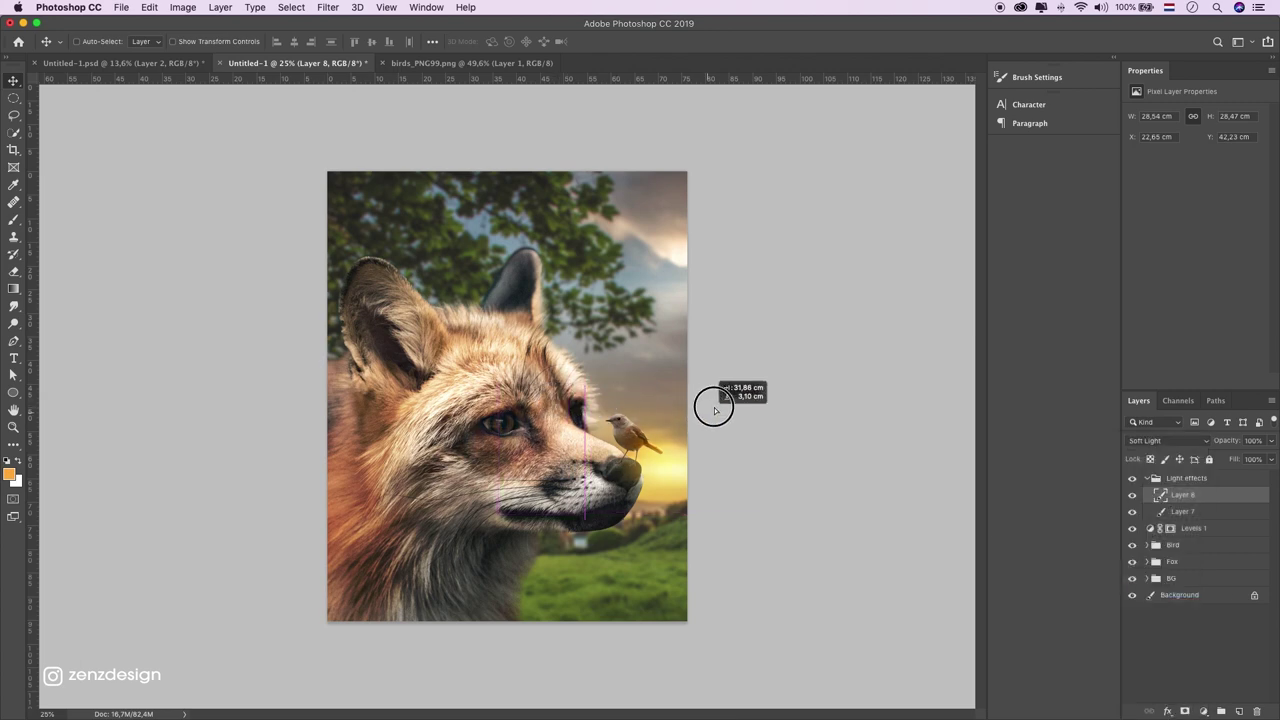
key(ctrl+t)
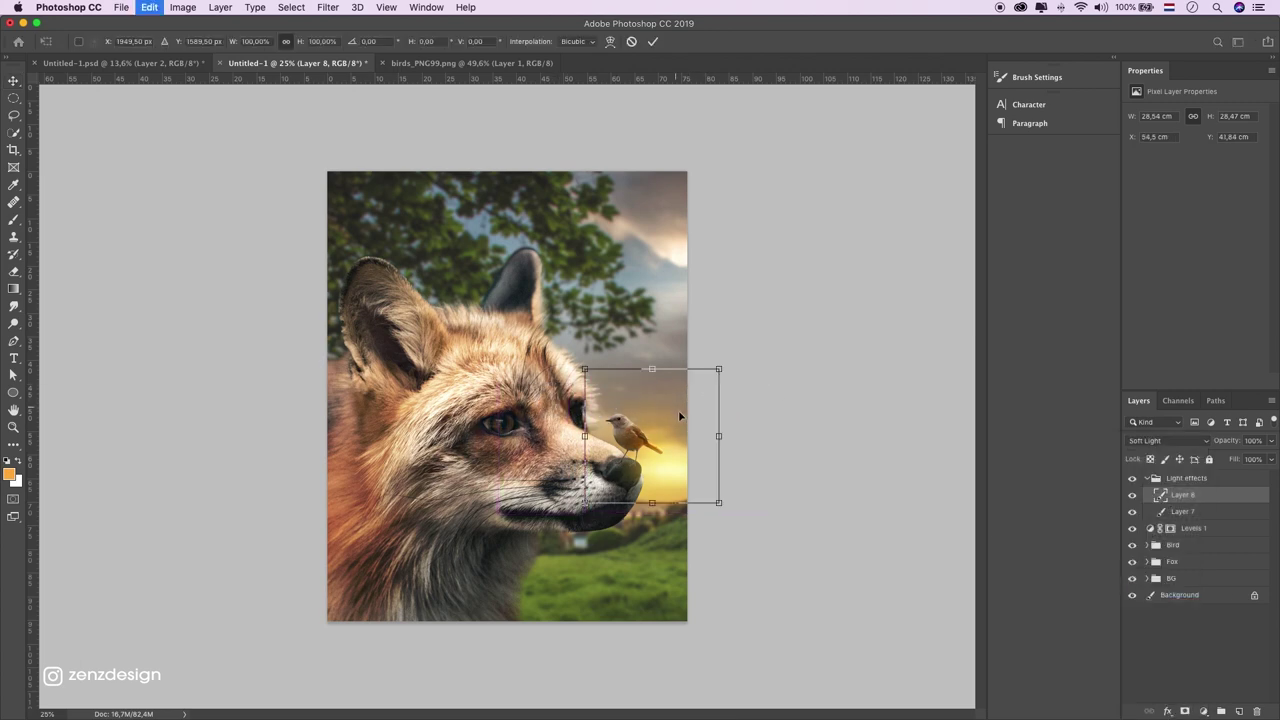
Scale the orange glow up to about 114%, shifted slightly right and a bit shorter
drag(719, 368, 737, 350)
drag(676, 414, 686, 419)
drag(671, 350, 671, 386)
key(Return)
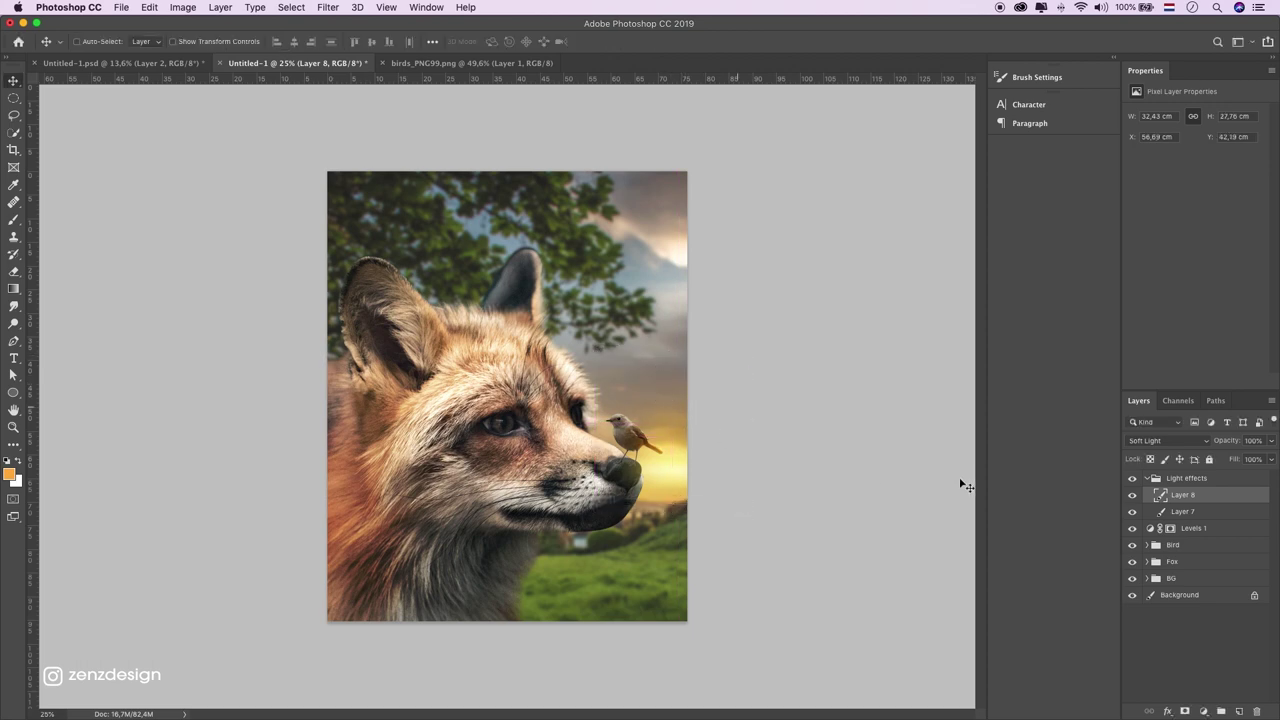
click(1132, 495)
click(1132, 495)
Duplicate the orange glow, enlarge the copy to about 164% and place it below the nose
drag(1213, 497, 1238, 711)
drag(721, 429, 720, 572)
key(ctrl+t)
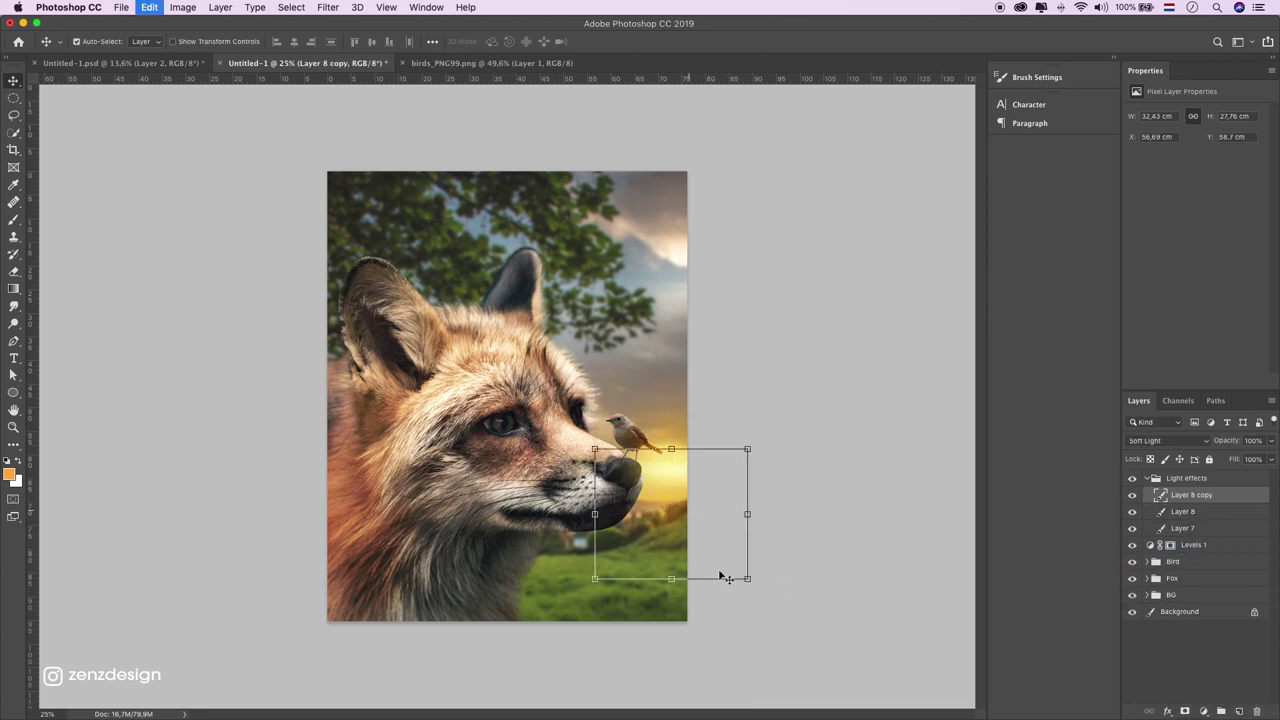
drag(748, 579, 796, 620)
drag(712, 526, 715, 546)
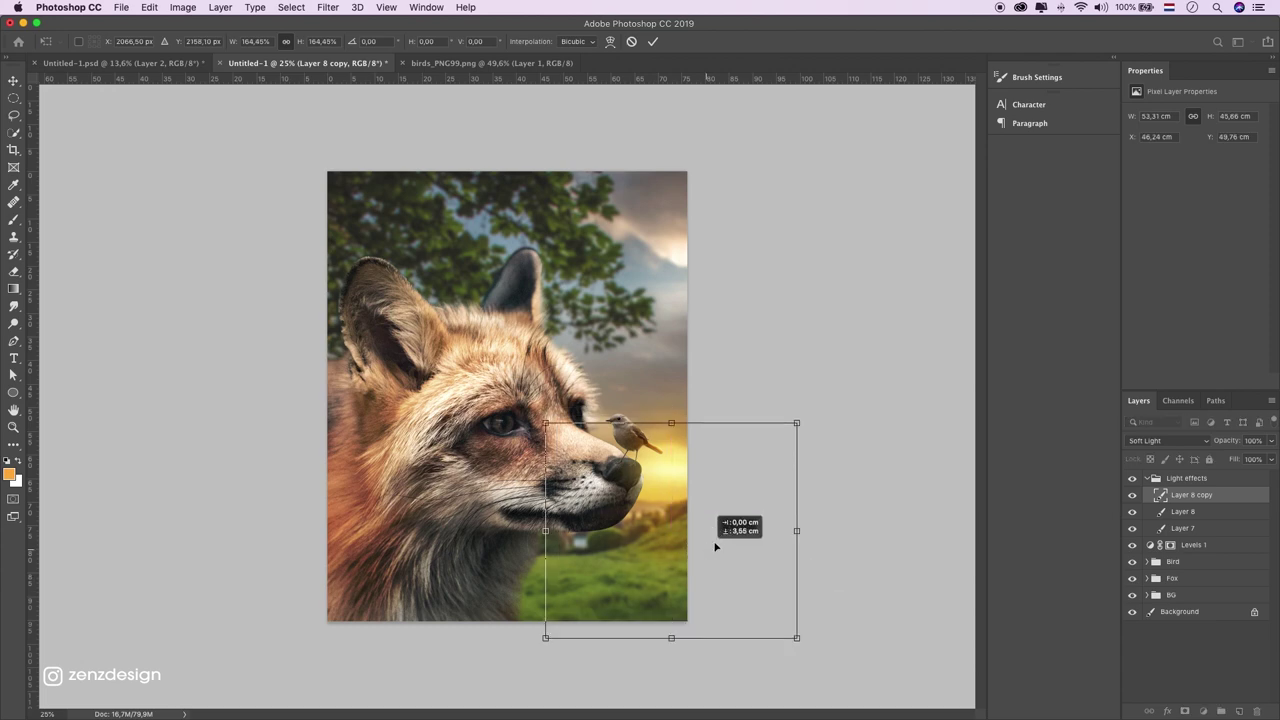
key(Return)
drag(714, 540, 694, 519)
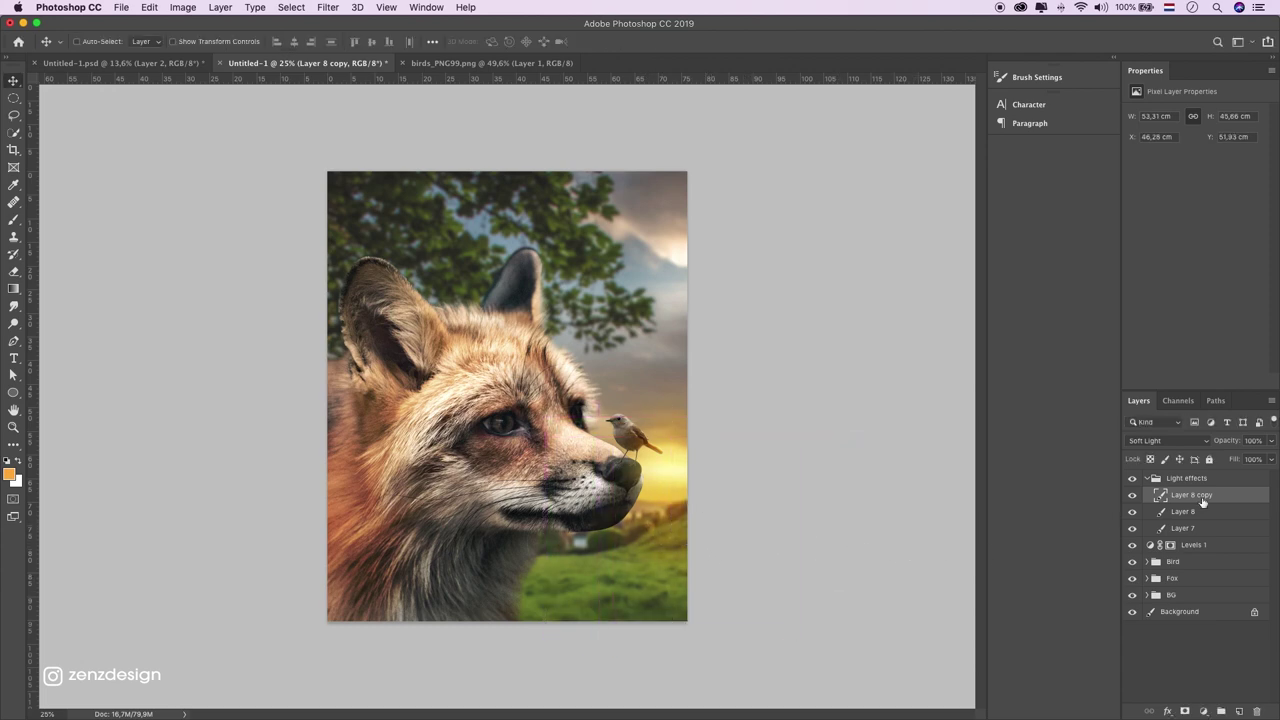
click(1132, 495)
click(1132, 495)
click(1132, 495)
click(1132, 495)
Add a radial Gradient Fill layer above the collapsed Light effects group
click(1150, 479)
click(1204, 711)
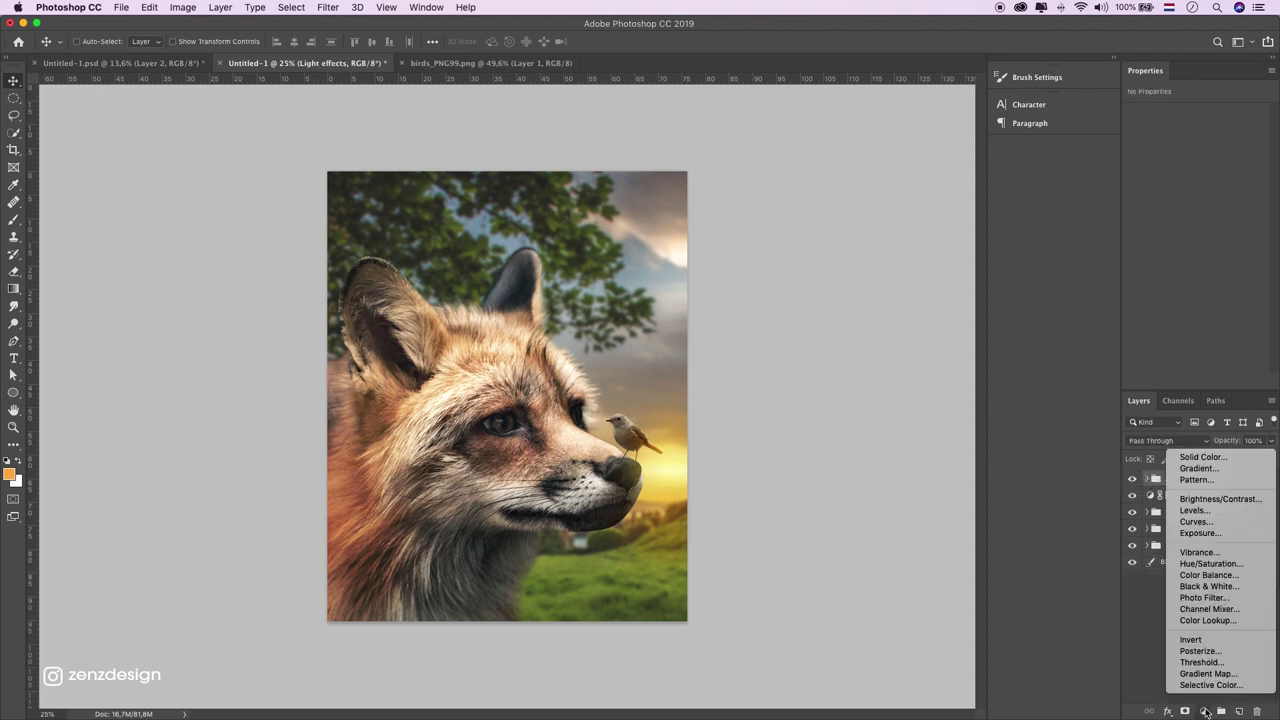
click(1212, 469)
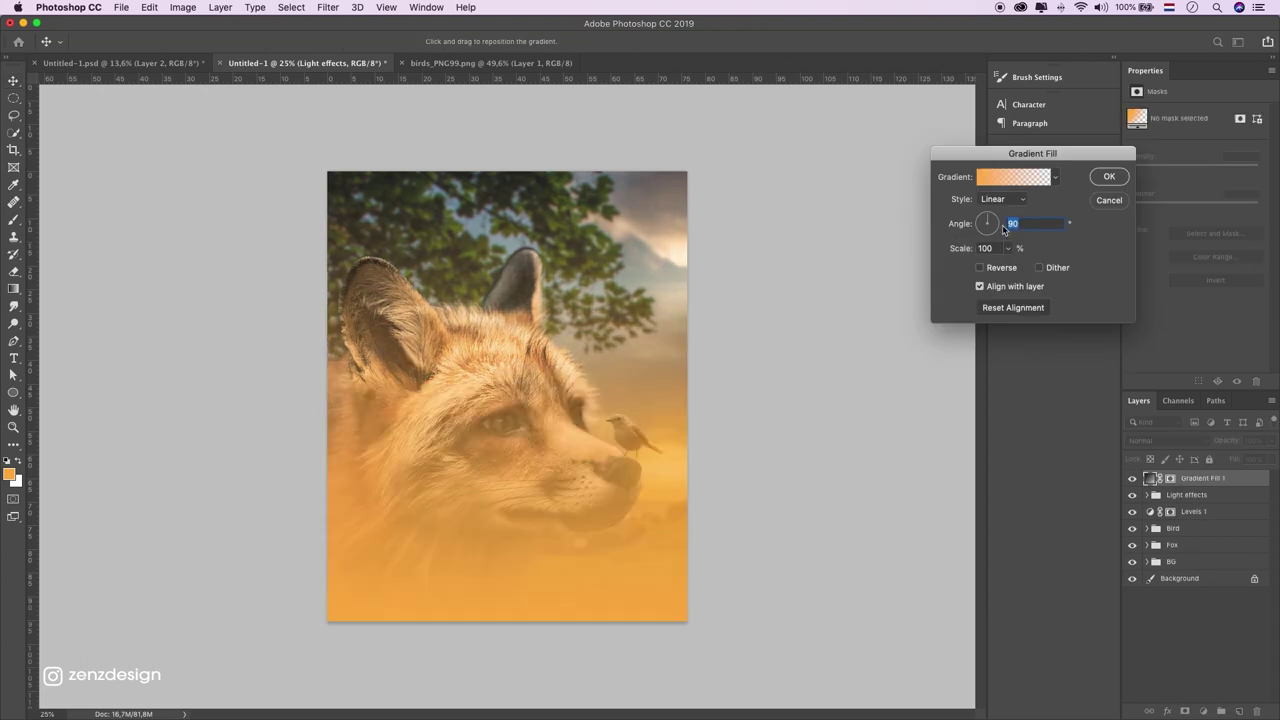
click(1008, 200)
click(1006, 210)
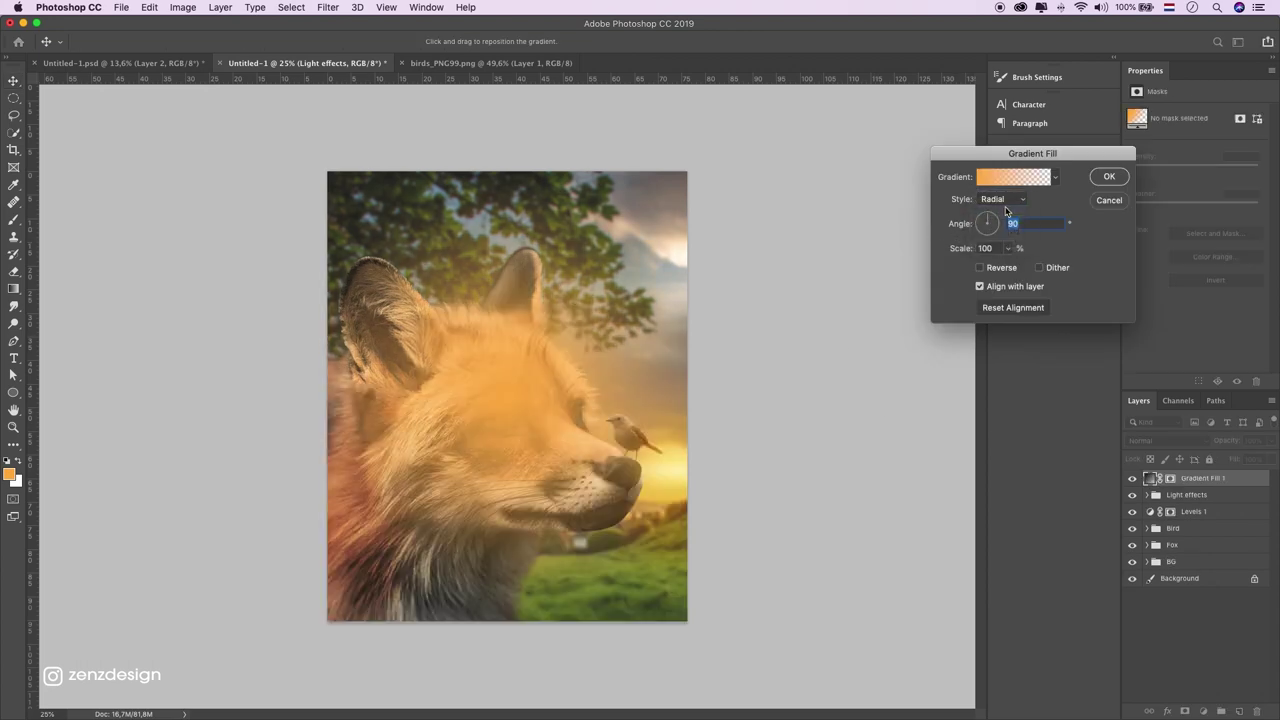
Make the gradient black-to-transparent and reversed so it darkens the edges
click(1009, 178)
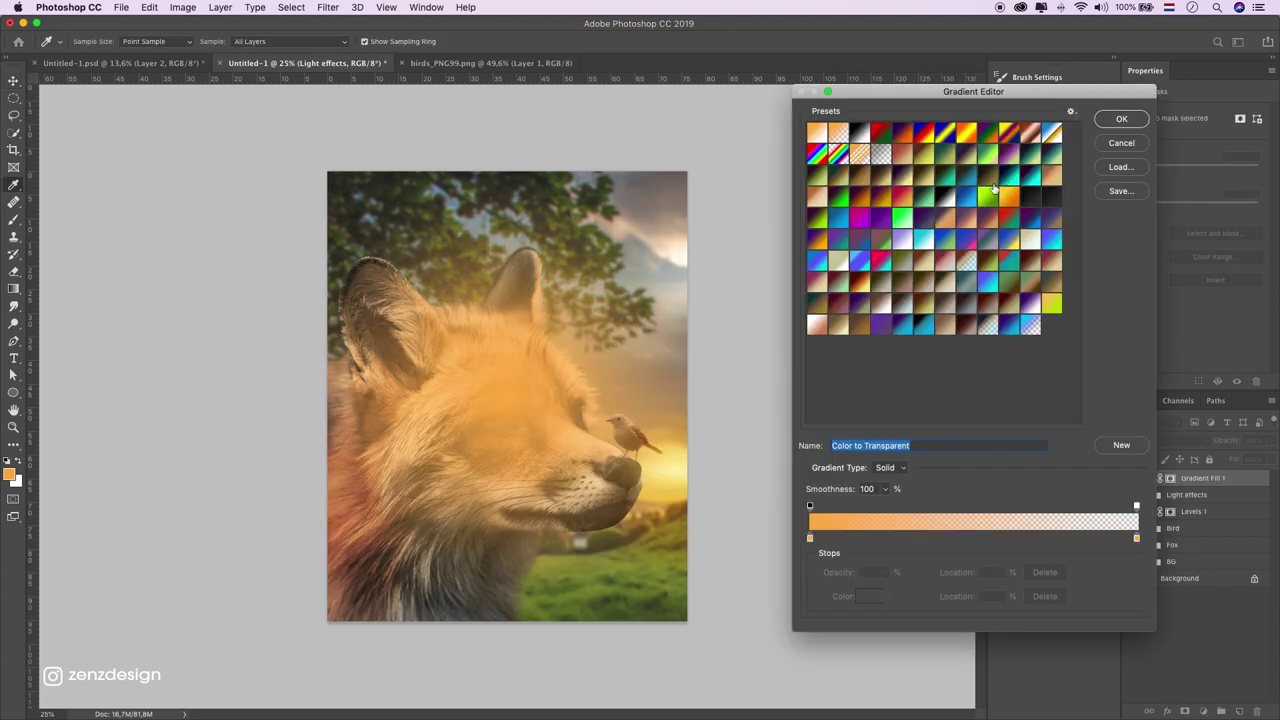
click(811, 539)
click(869, 596)
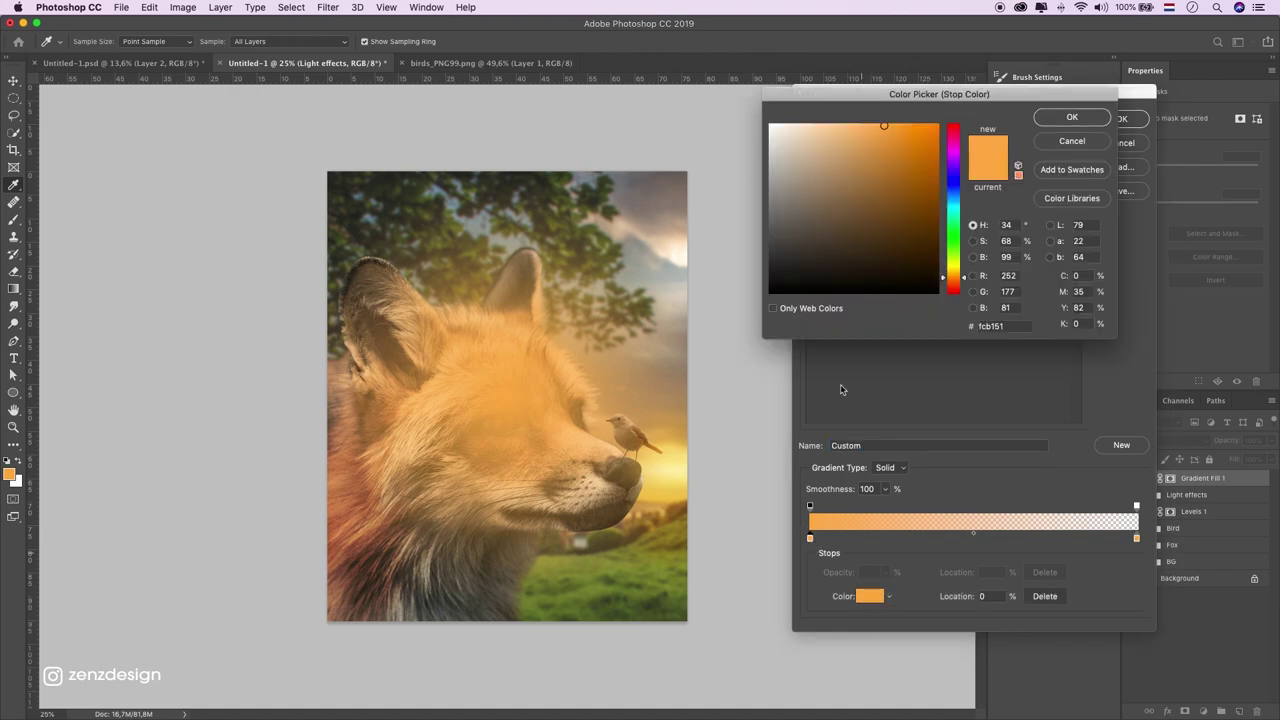
click(813, 255)
drag(760, 301, 769, 294)
click(1090, 120)
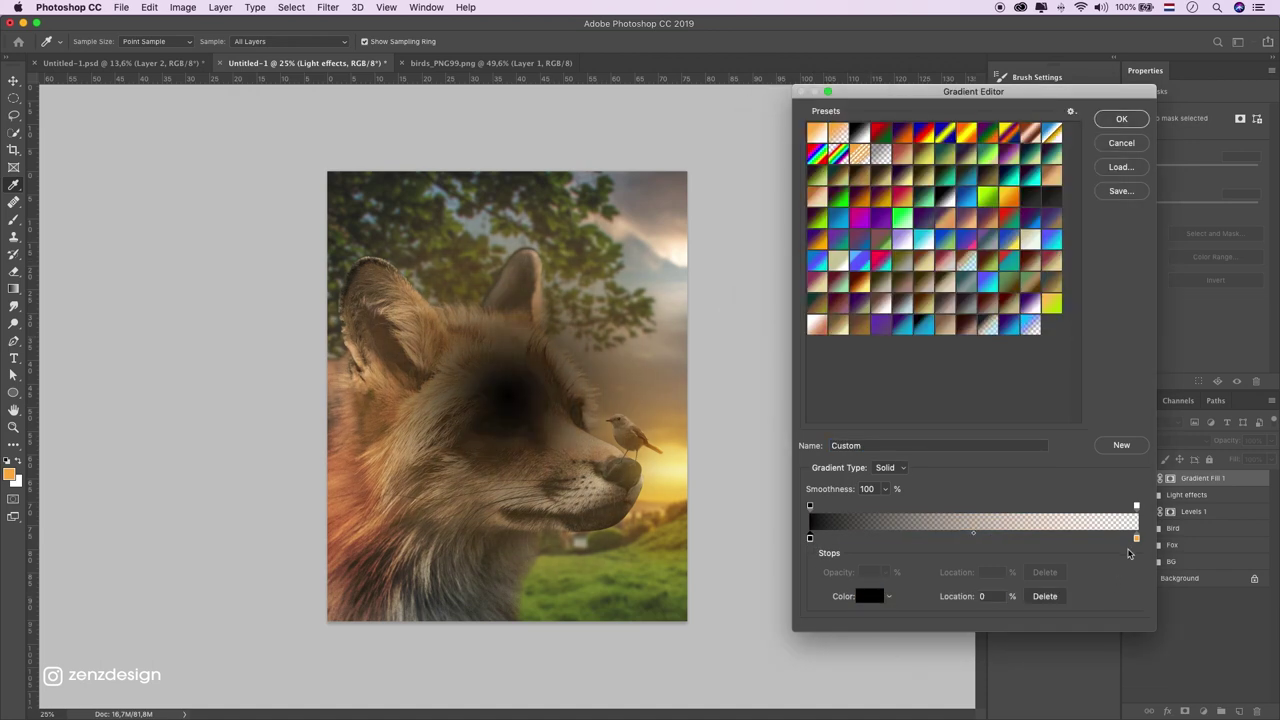
click(1136, 539)
click(869, 597)
drag(775, 290, 737, 303)
click(1090, 120)
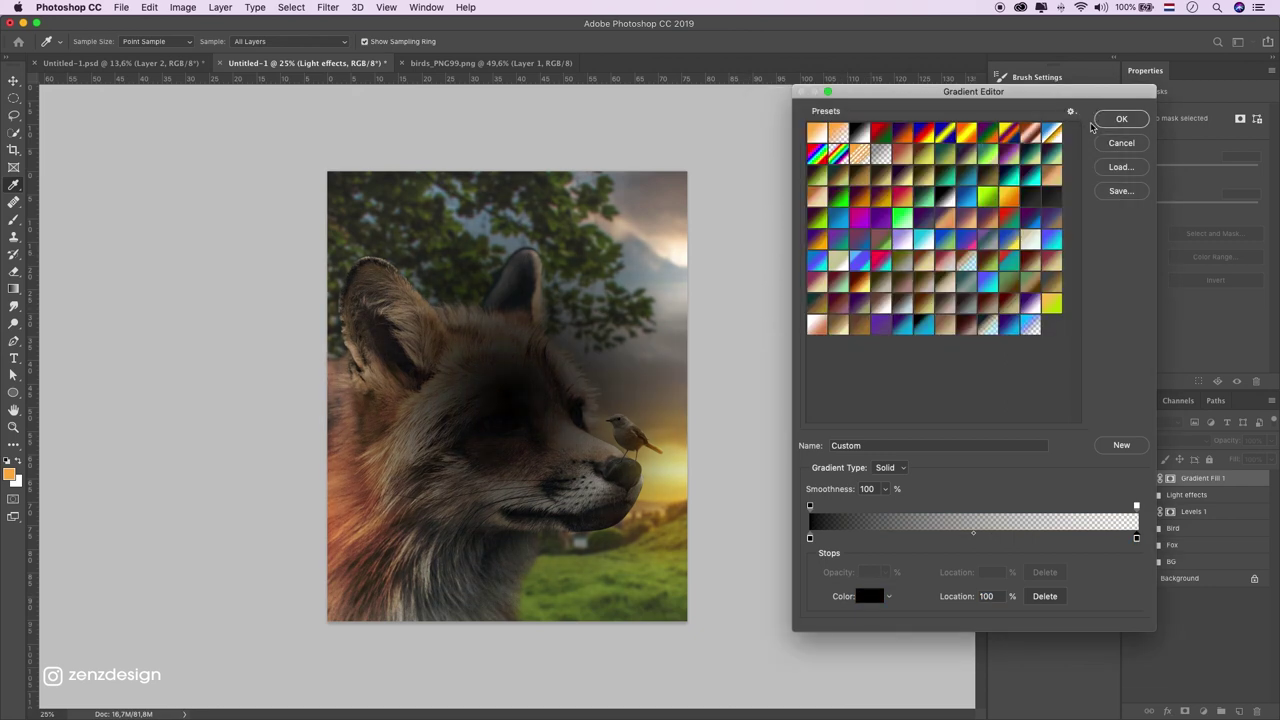
click(1122, 119)
click(987, 270)
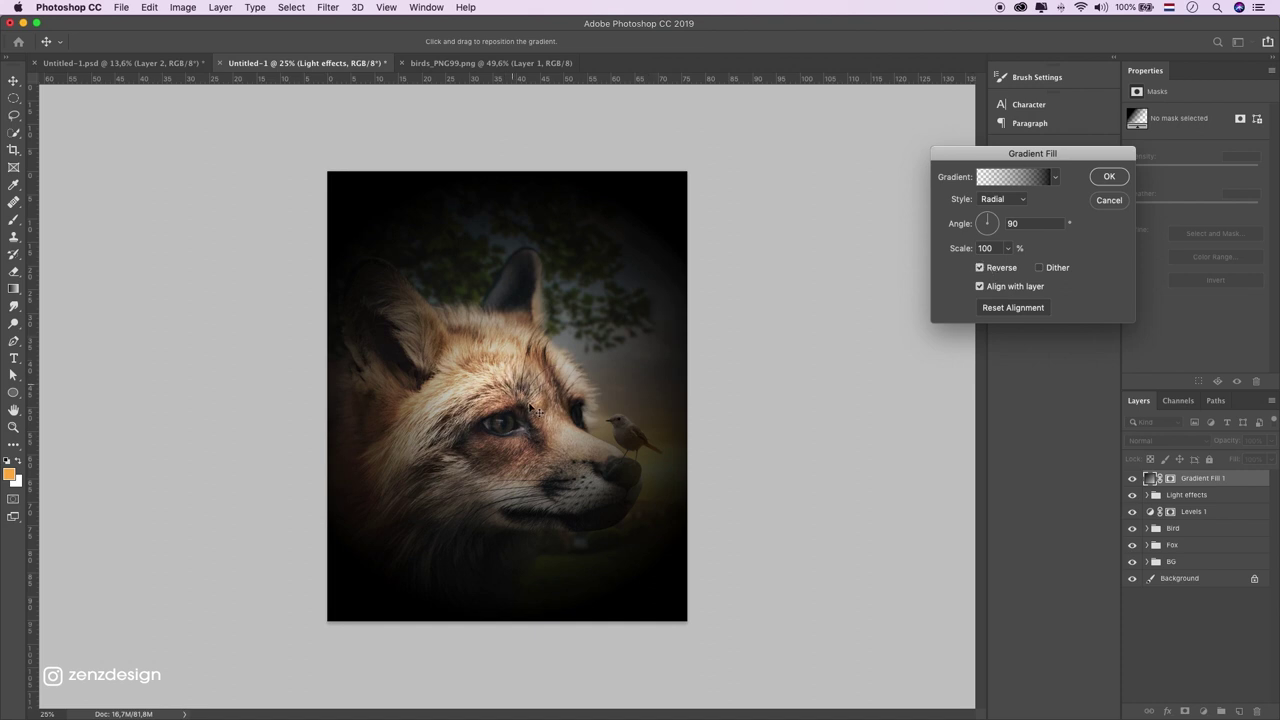
Centre the vignette toward the bird and set Gradient Fill 1 to 40% opacity
drag(500, 404, 590, 426)
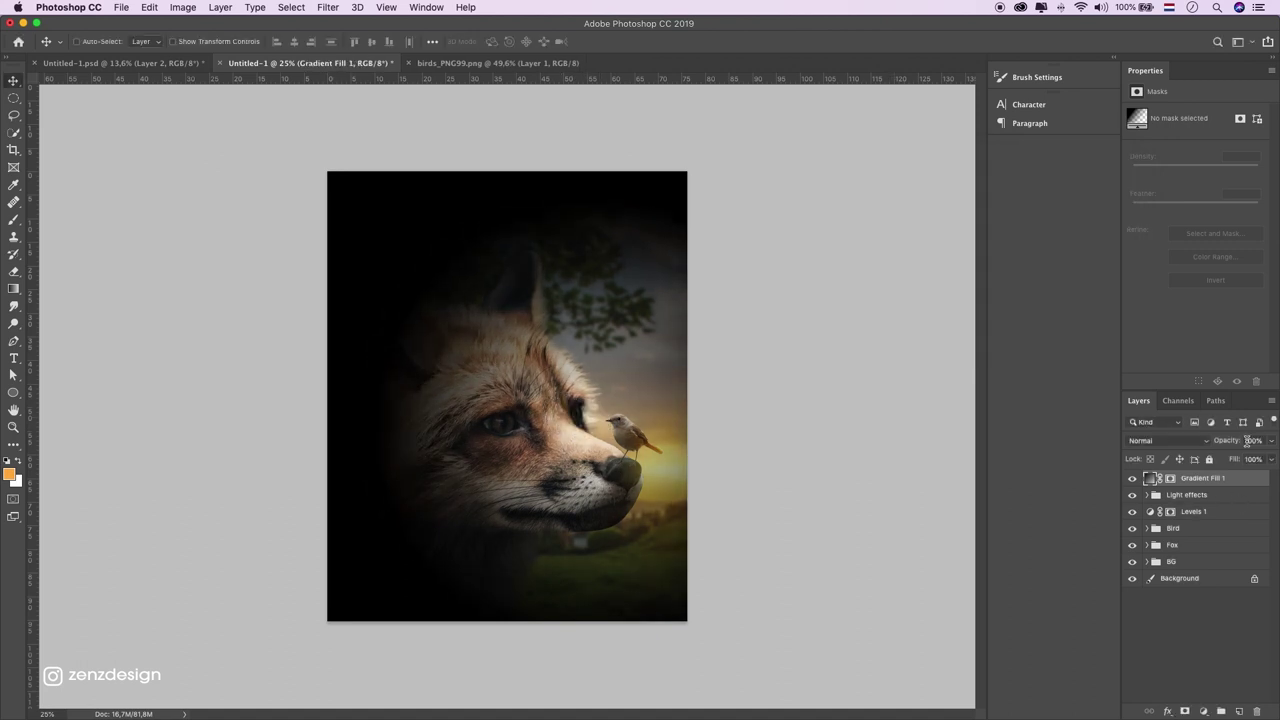
drag(1231, 458, 1232, 459)
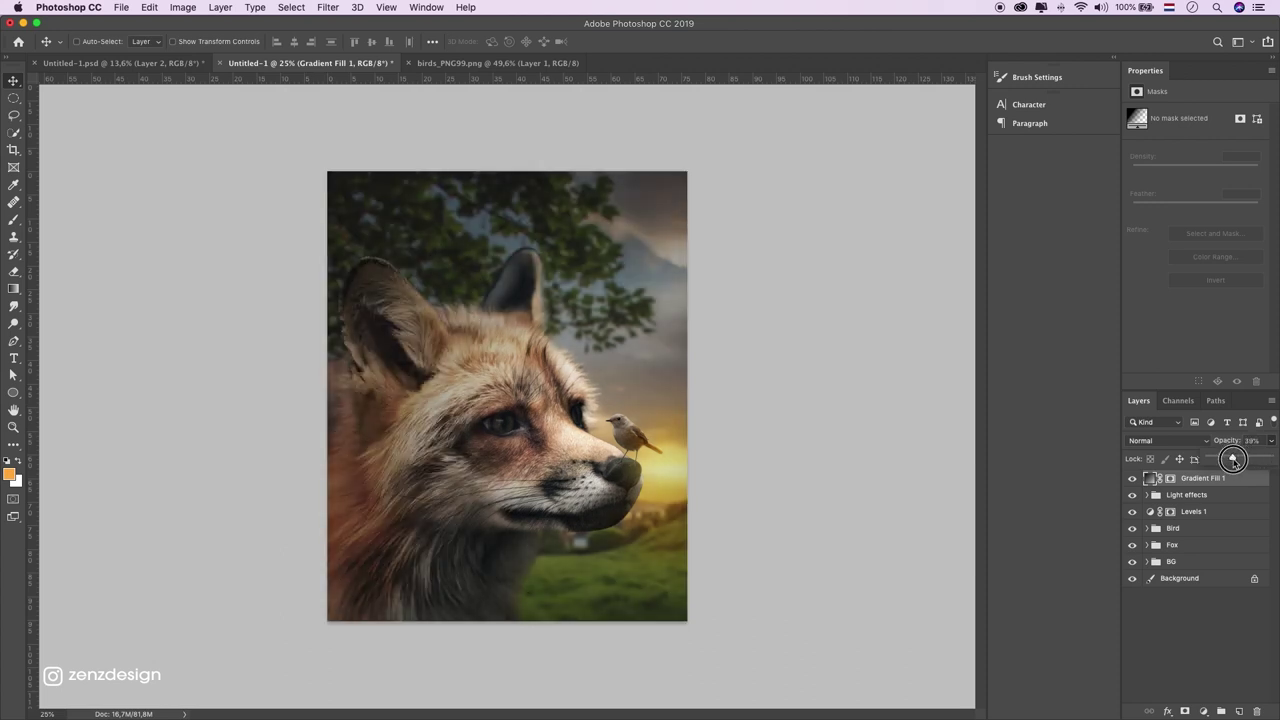
click(1132, 478)
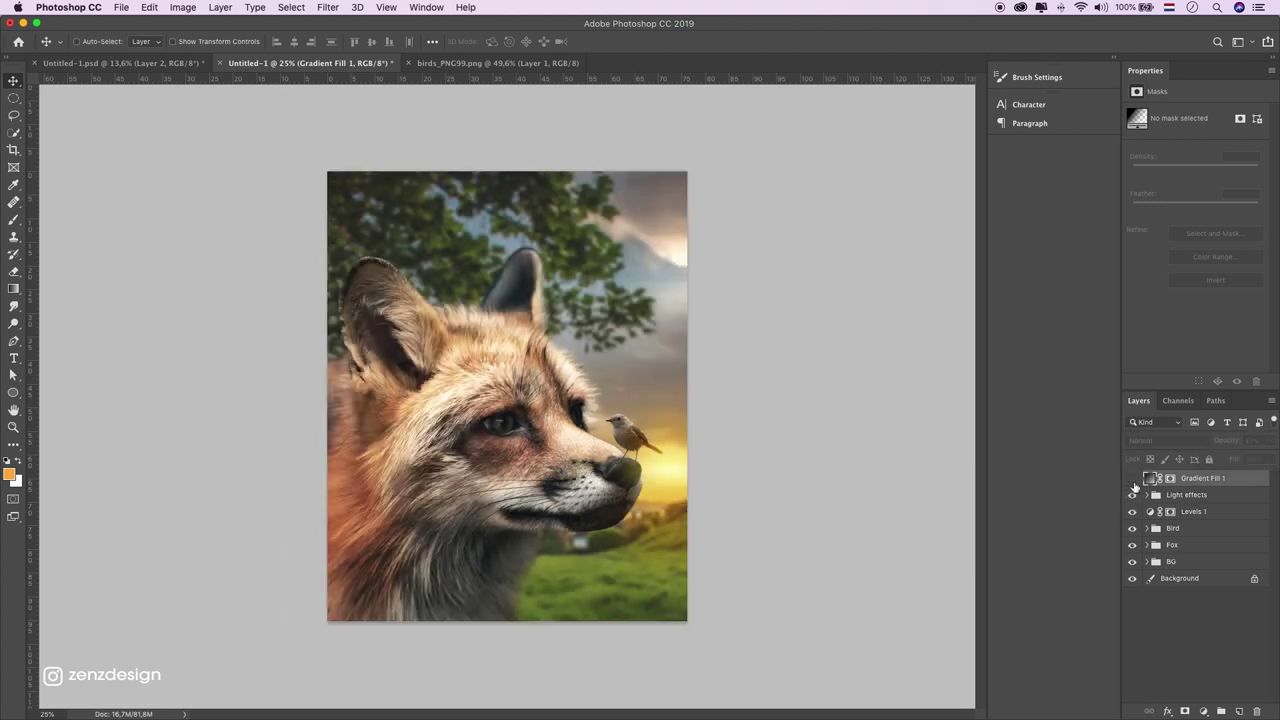
click(1133, 480)
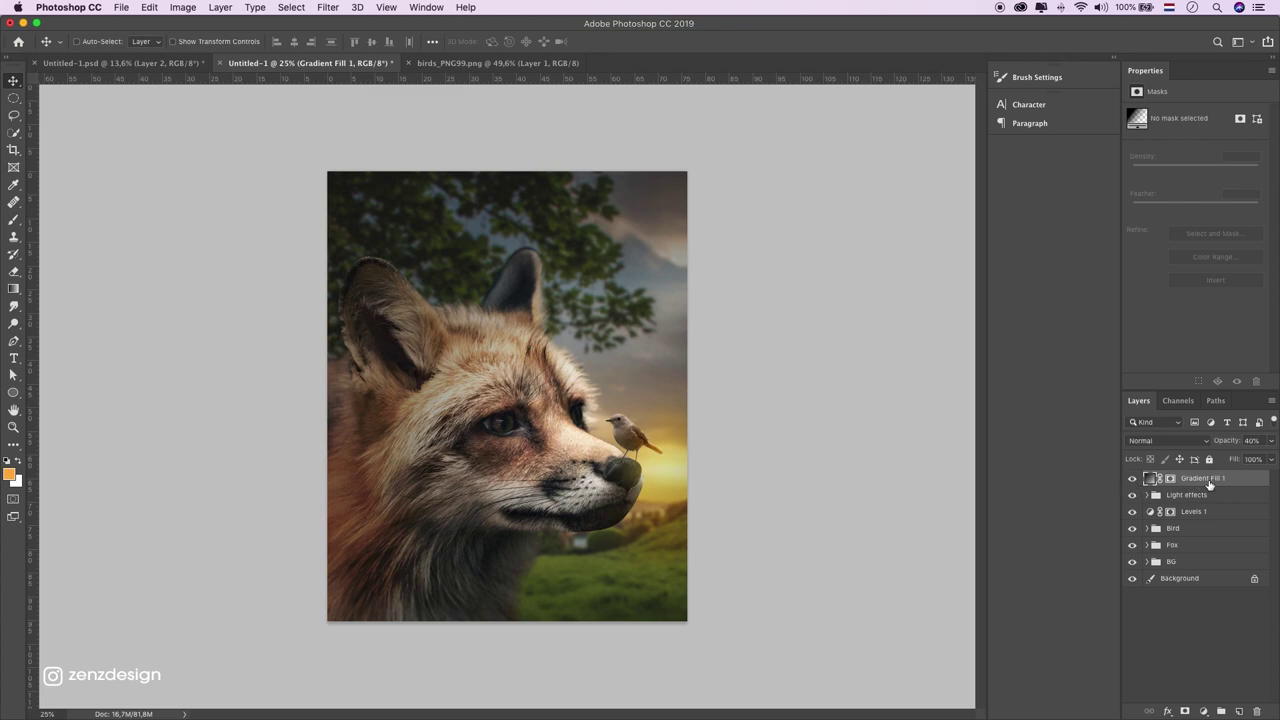
click(692, 421)
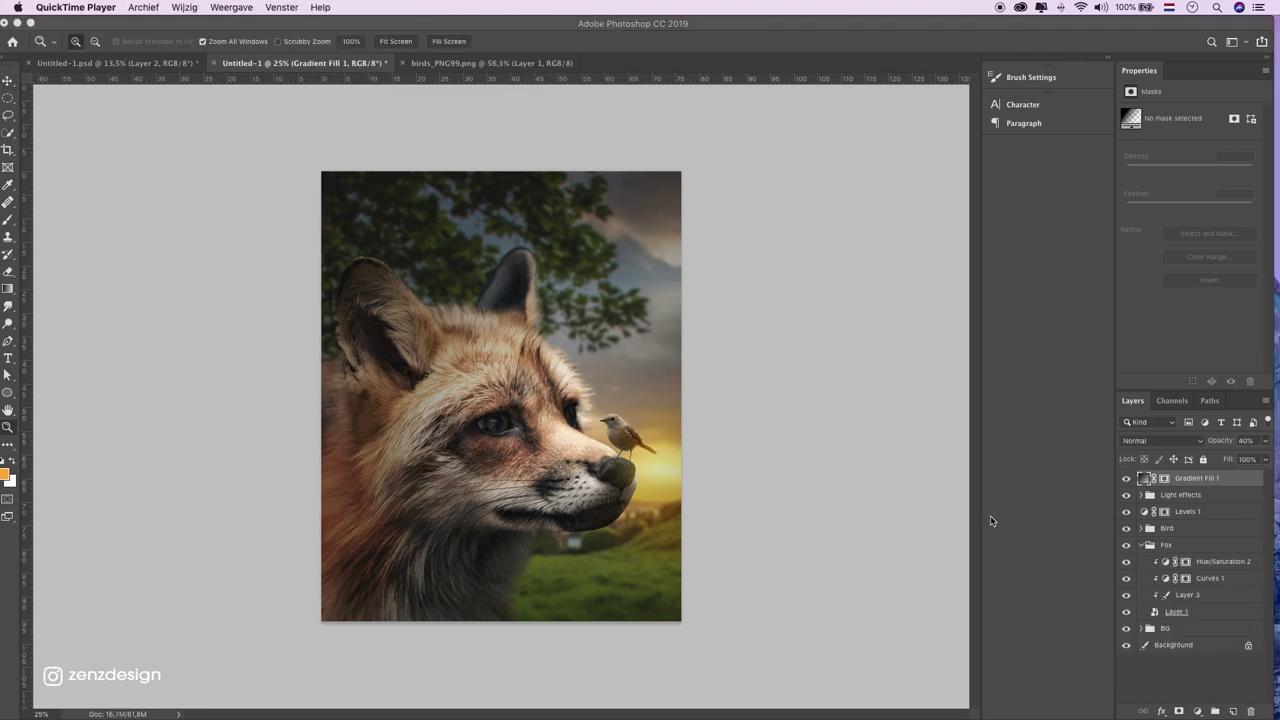
Apply a Gaussian Blur of about 8.7 px to background Layer 2 in the BG group
click(1168, 627)
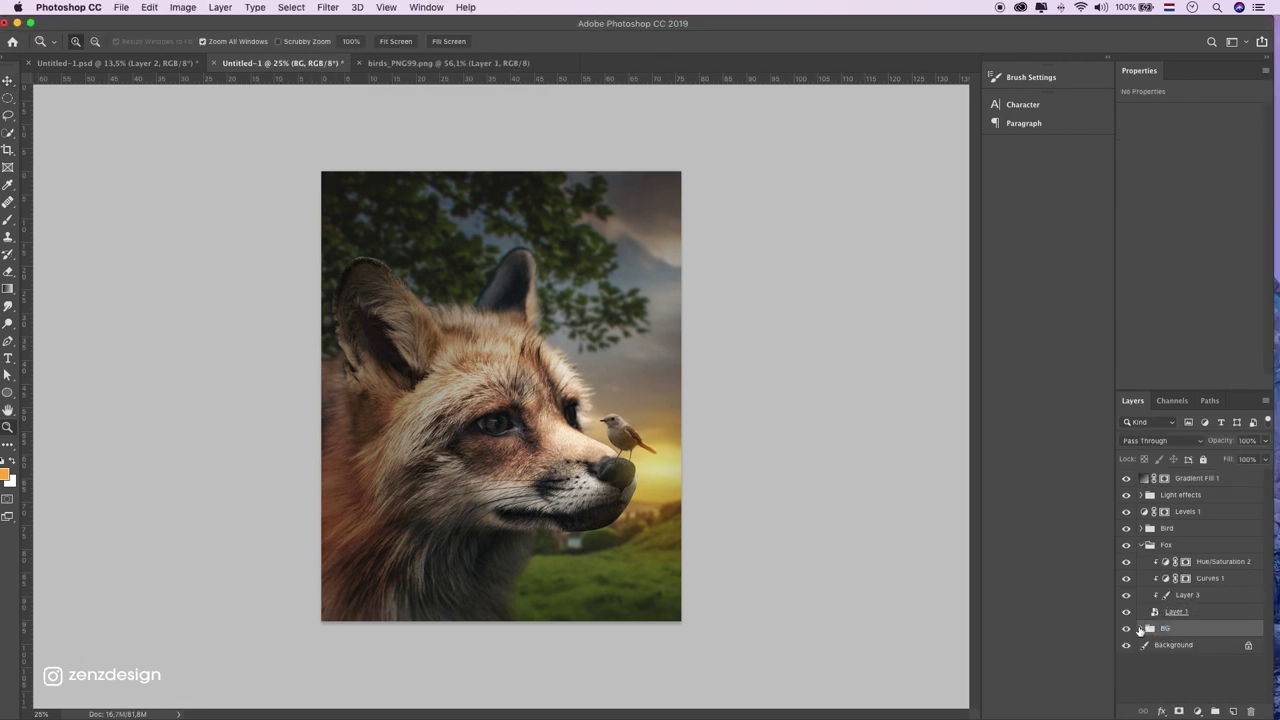
click(1141, 628)
click(1177, 662)
click(328, 7)
mouse_move(334, 166)
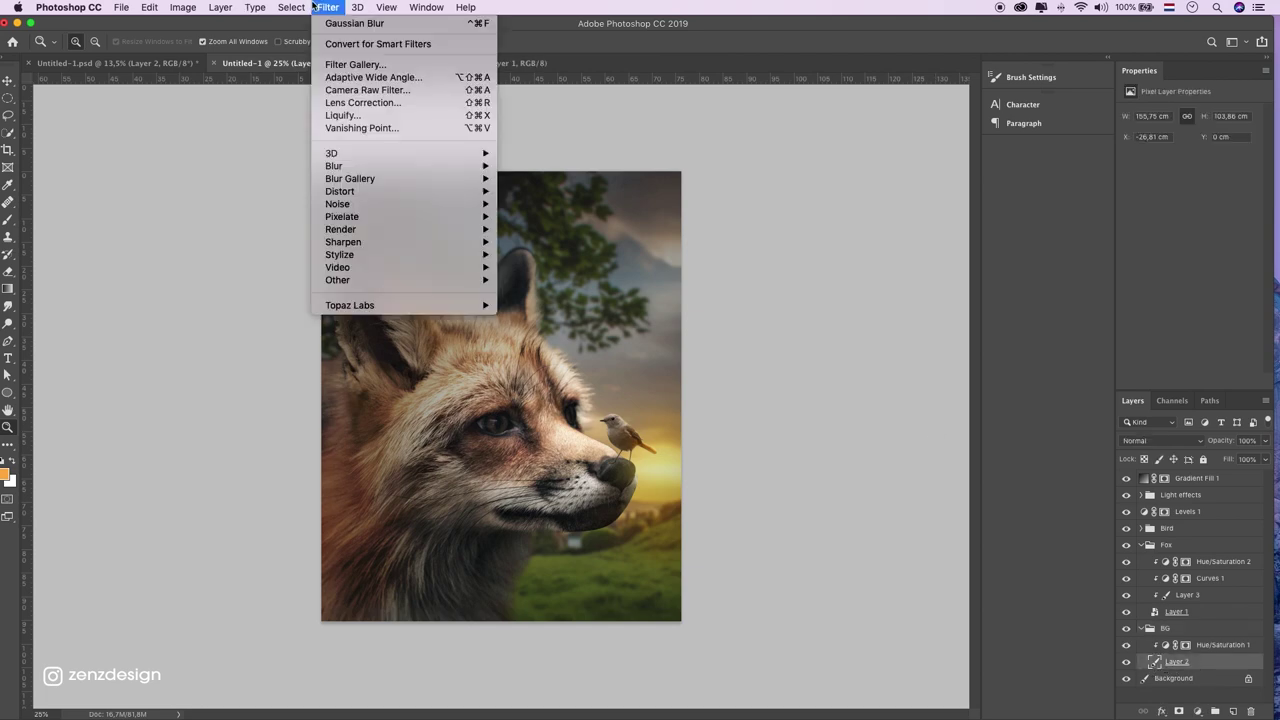
click(579, 218)
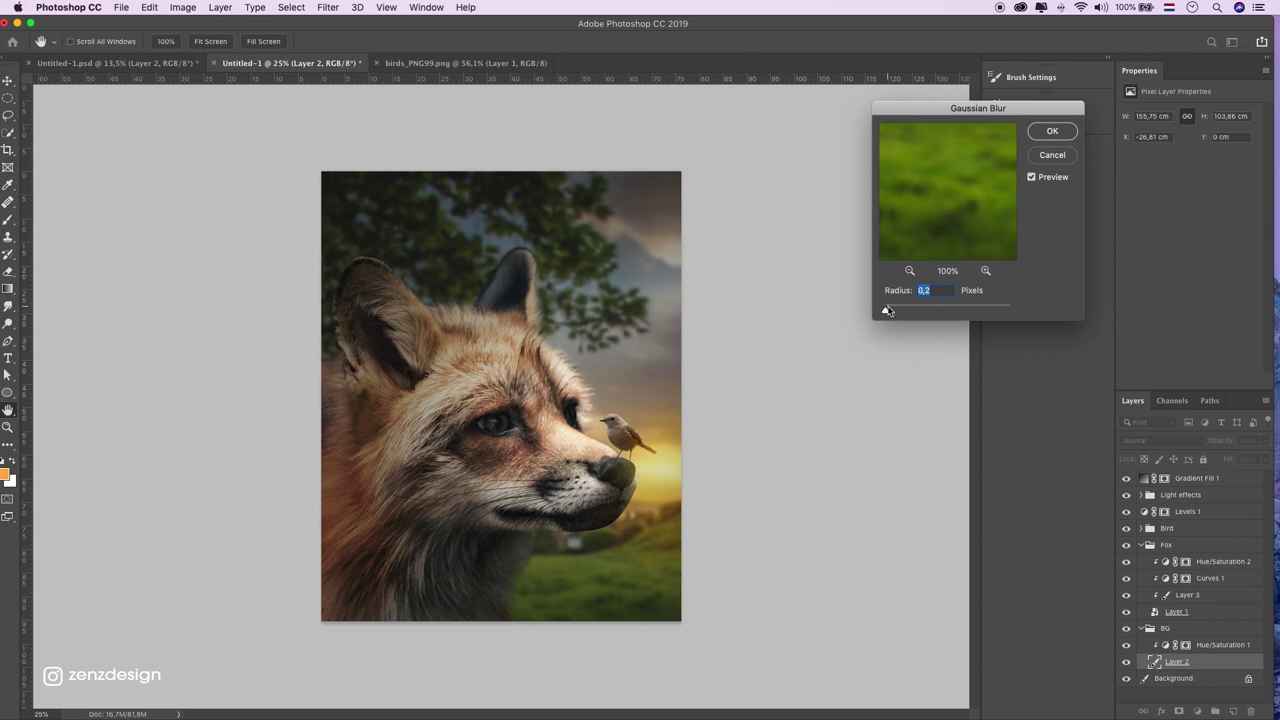
drag(887, 311, 931, 312)
key(Return)
key(z)
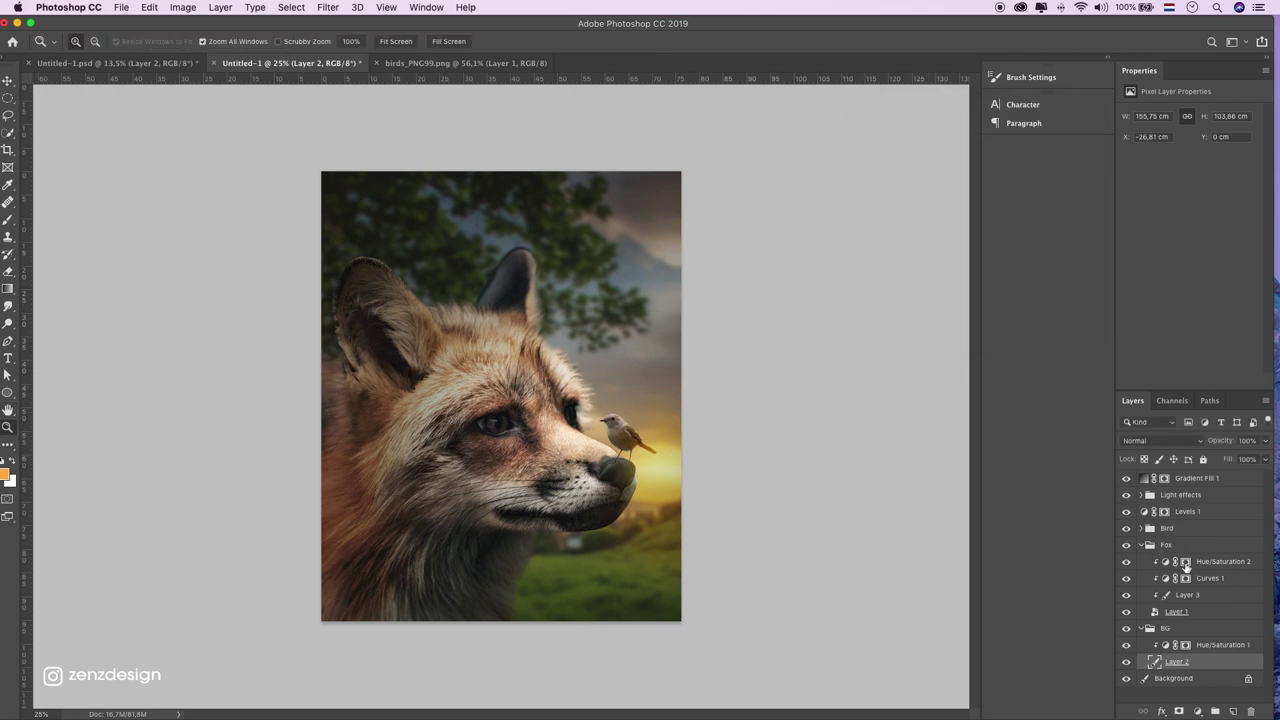
click(1190, 592)
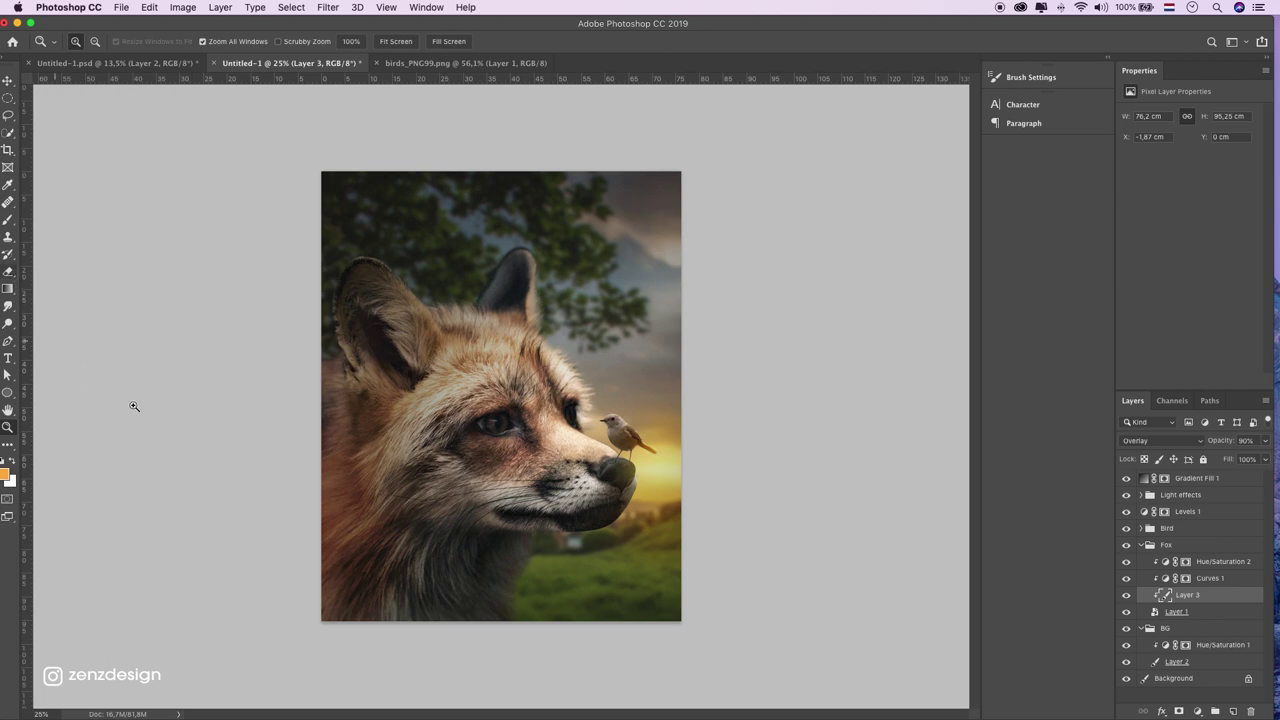
Zoom in on the fox's eye and set up the Dodge tool at 48% exposure
click(485, 418)
click(493, 423)
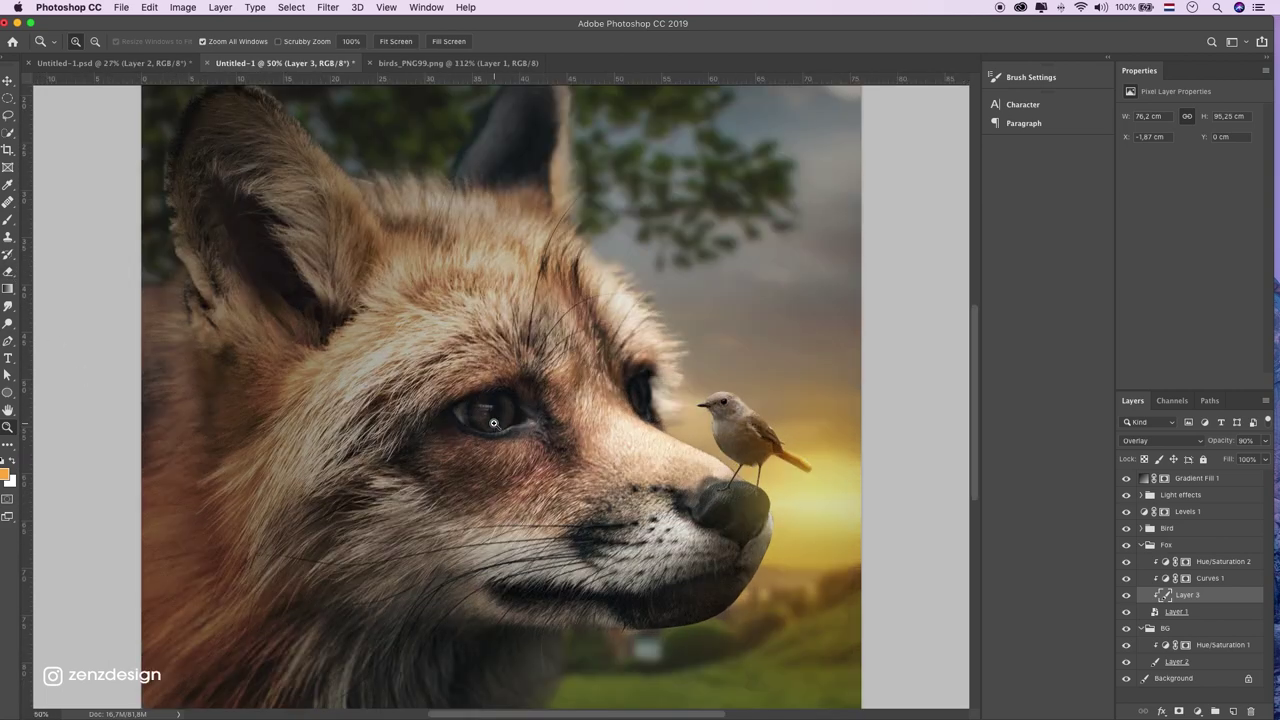
click(8, 307)
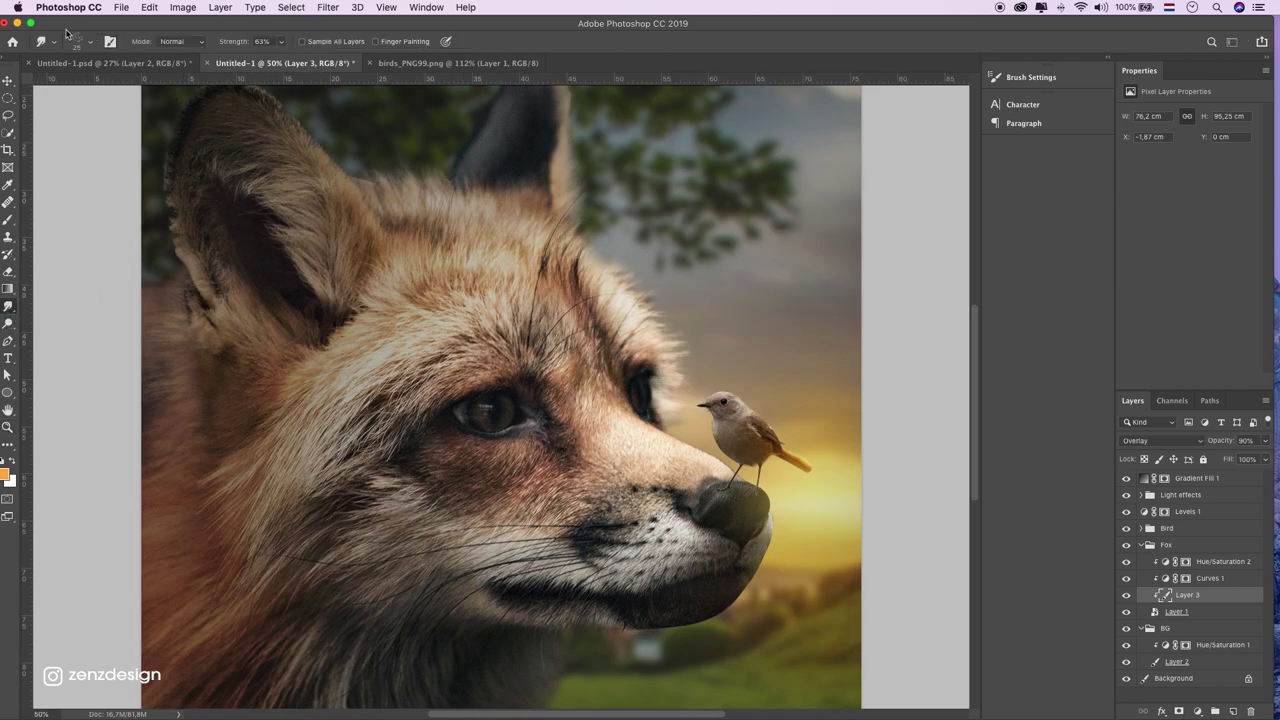
click(31, 22)
right_click(13, 306)
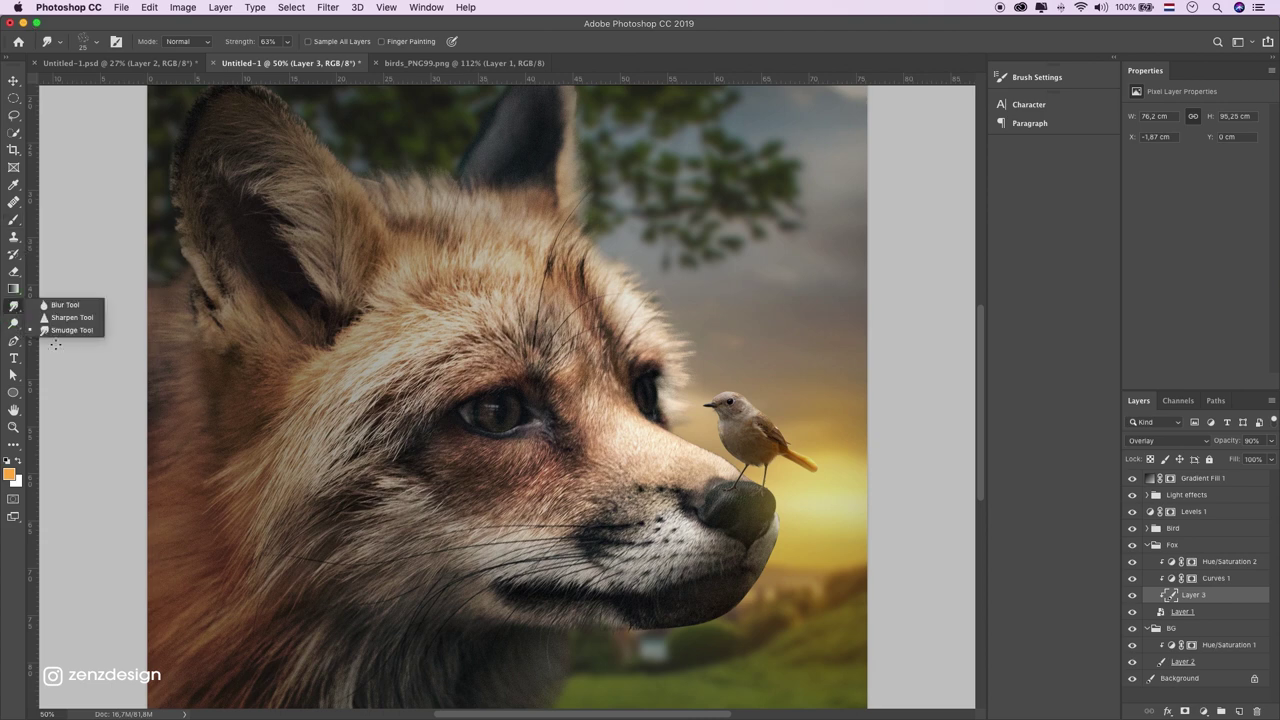
click(13, 323)
click(60, 318)
click(284, 42)
drag(284, 45, 302, 58)
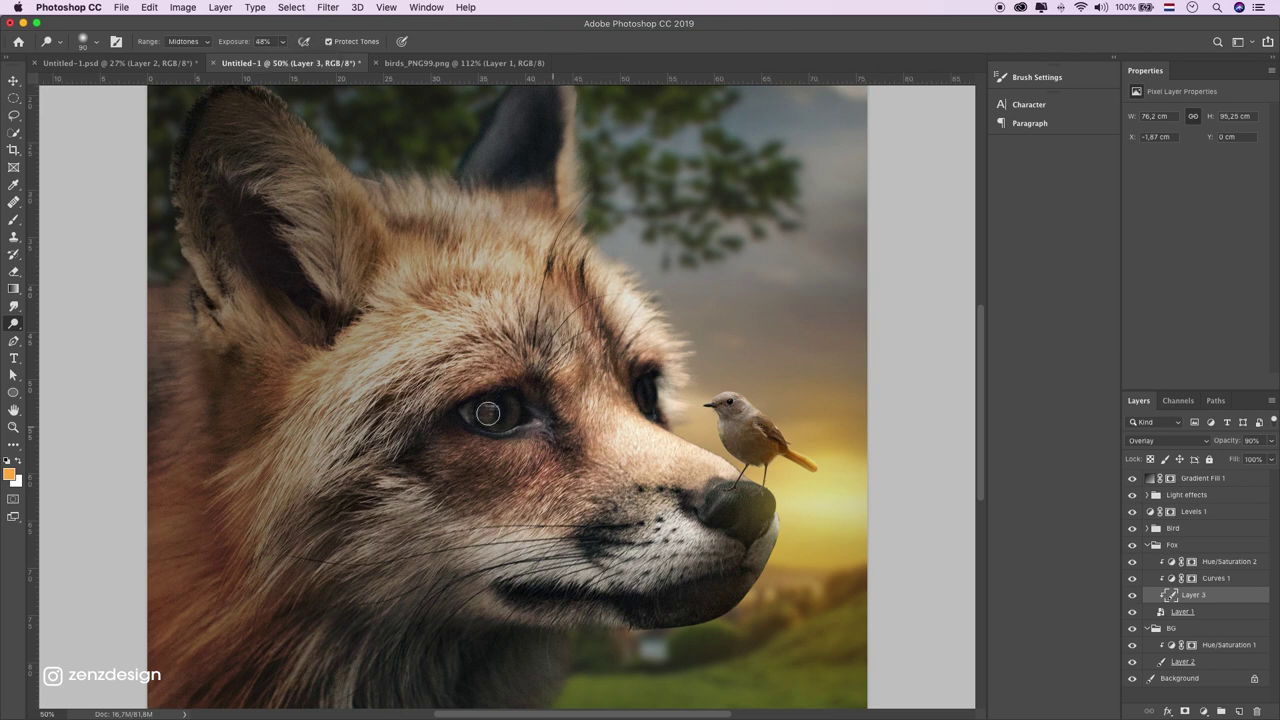
Dodge the fox's eye to brighten it, then zoom back out
drag(497, 419, 502, 414)
key(ctrl+z)
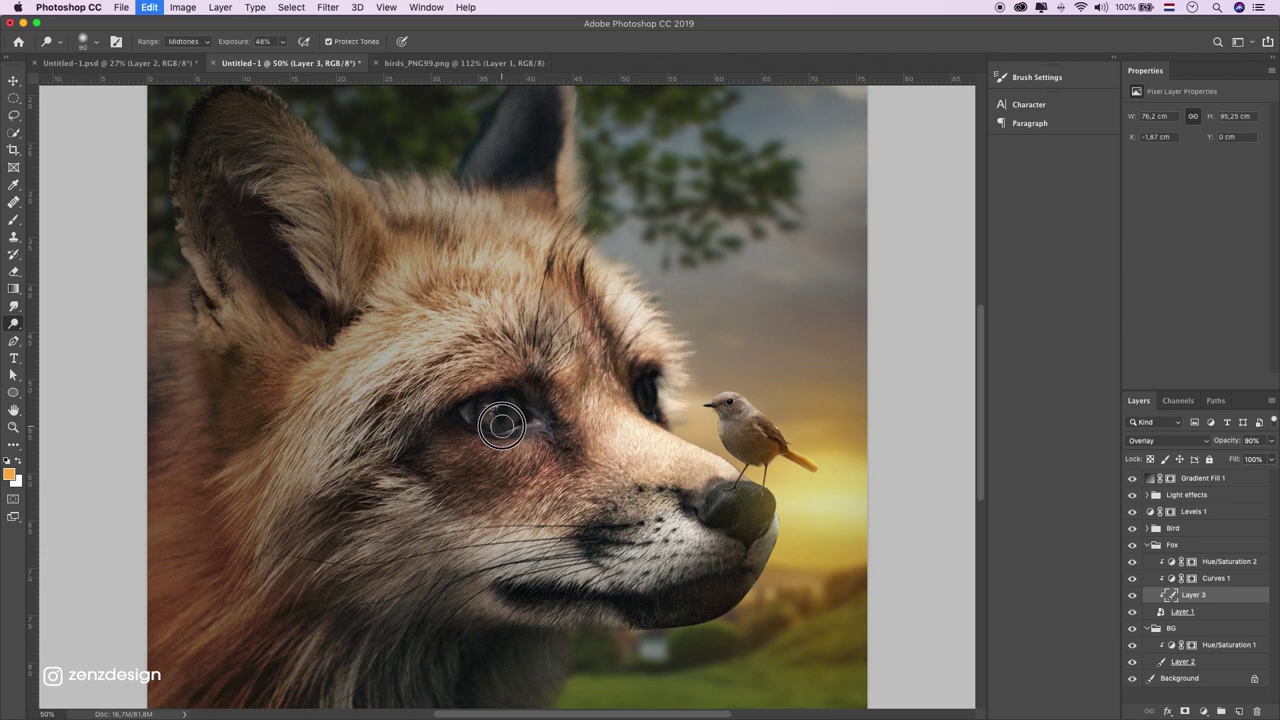
key(ctrl+z)
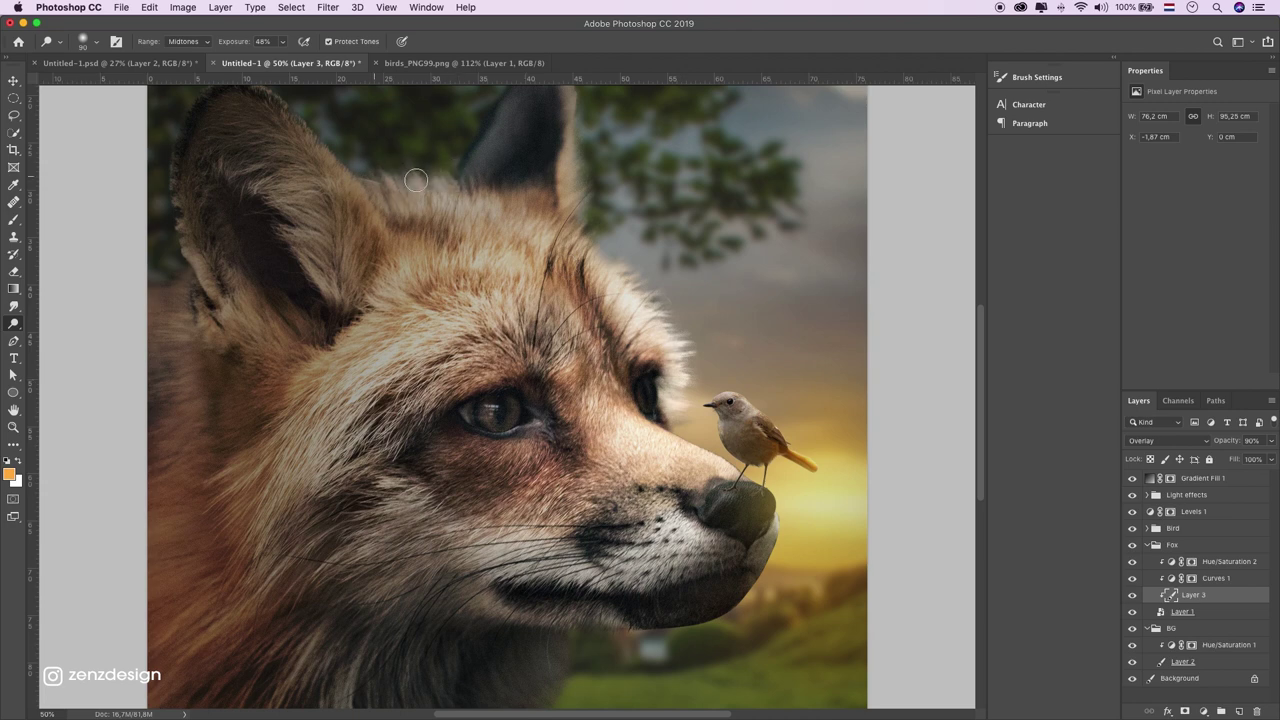
click(13, 427)
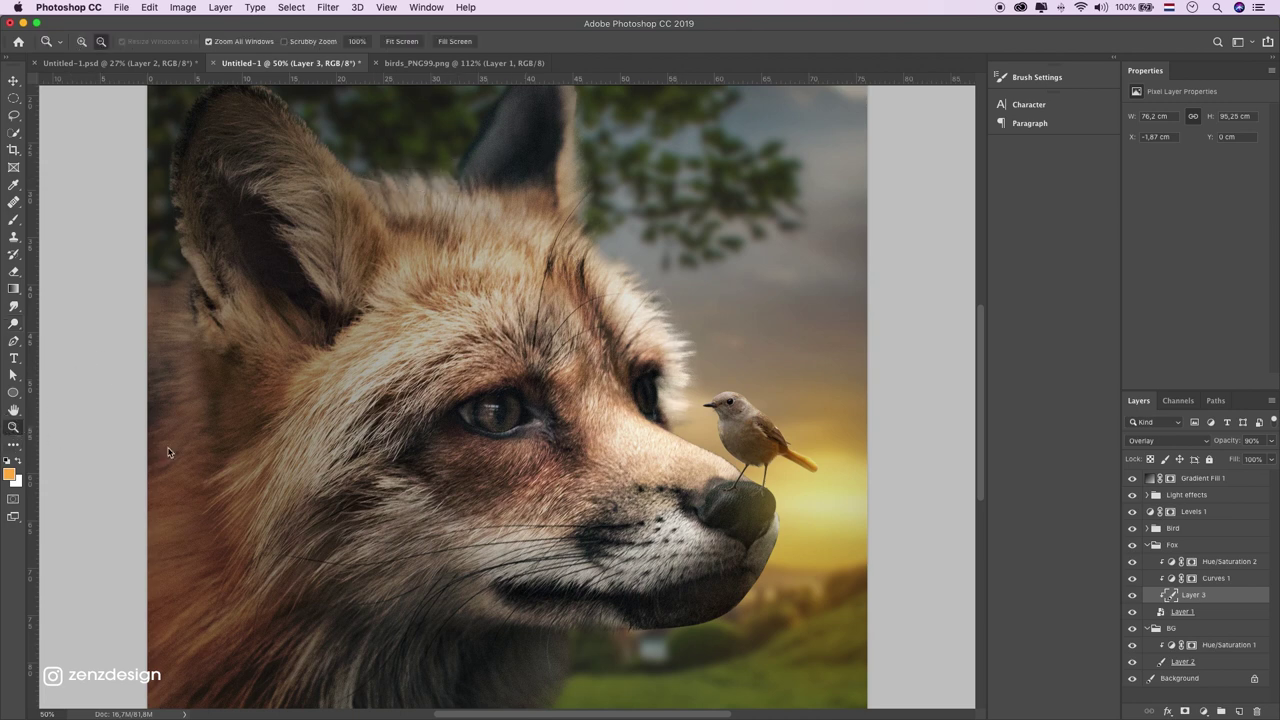
alt+click(561, 496)
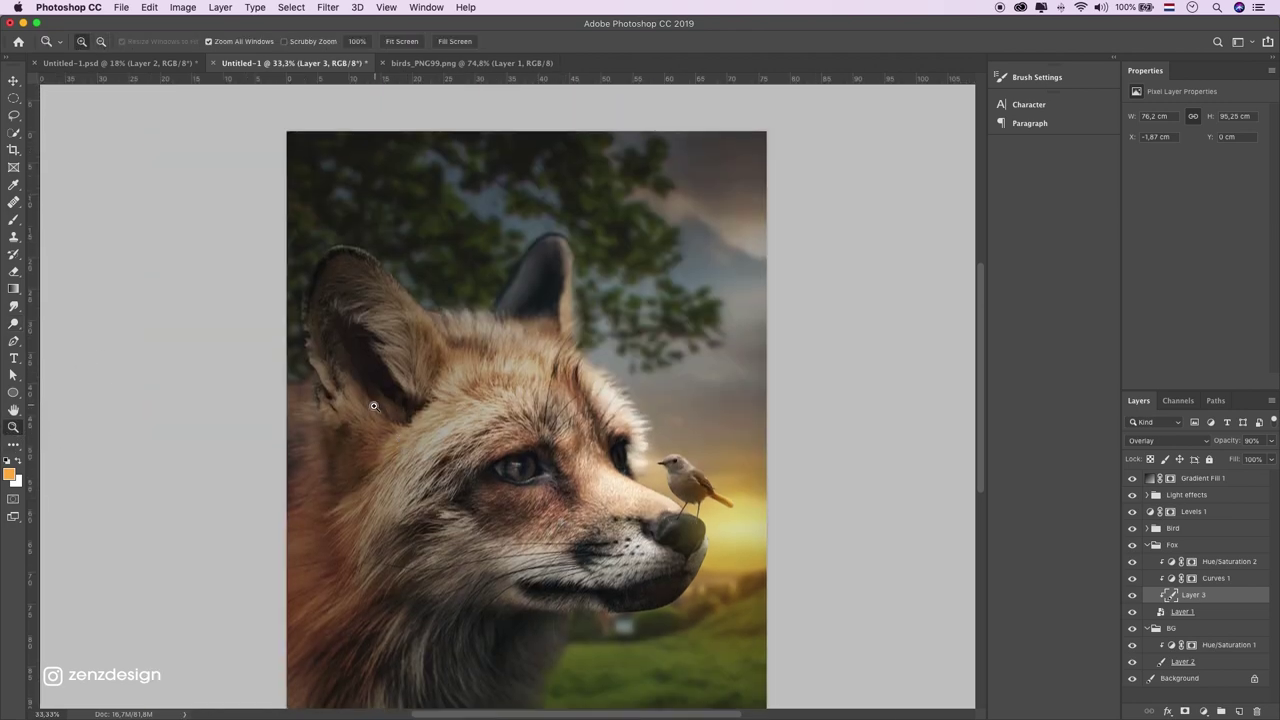
click(13, 323)
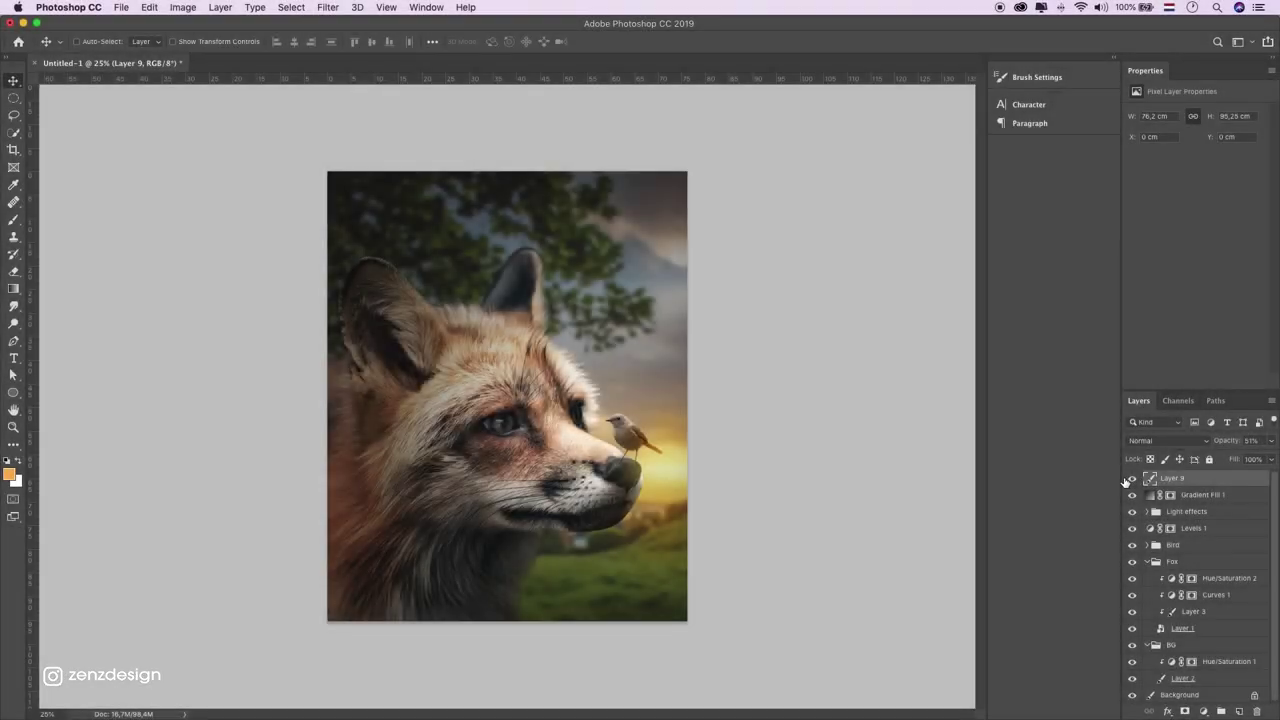
Lift the RGB curve midpoint slightly, from 123 to 132
click(1203, 711)
click(1043, 468)
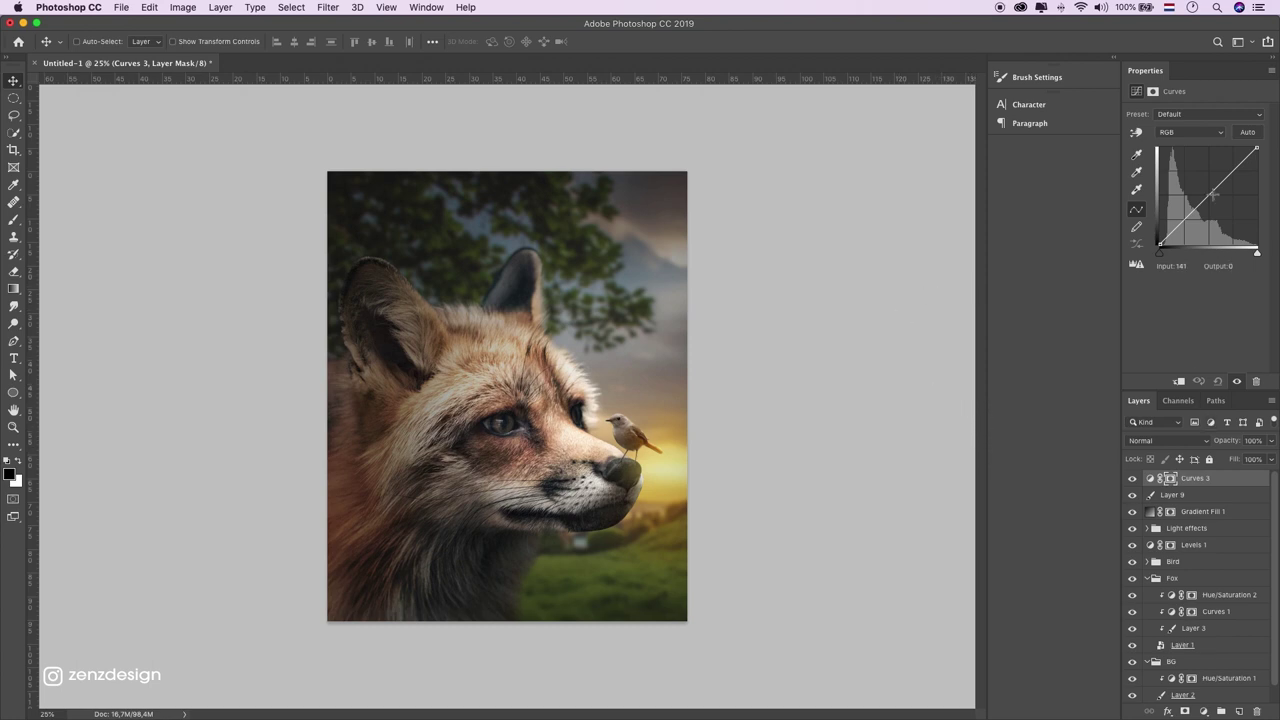
drag(1207, 194, 1207, 196)
Set the Red channel curve's black point to 7 and white point to 251
click(1190, 132)
click(1172, 146)
drag(1162, 243, 1167, 244)
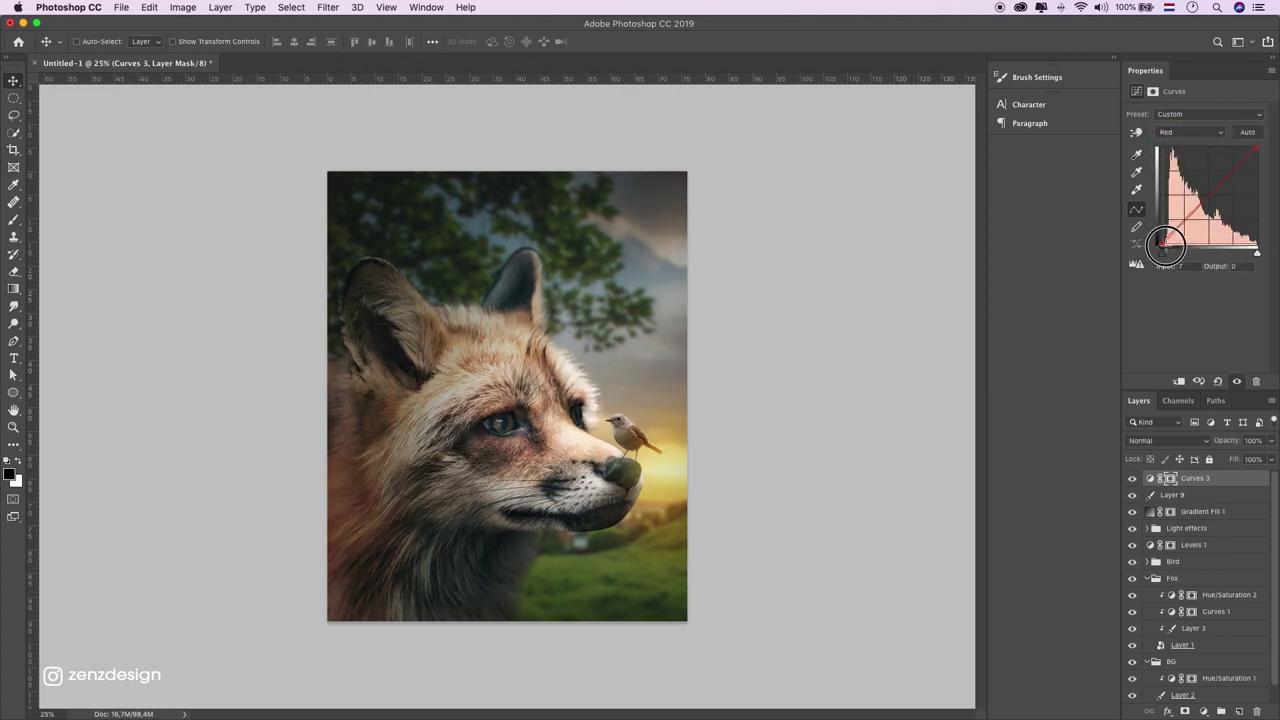
click(1256, 148)
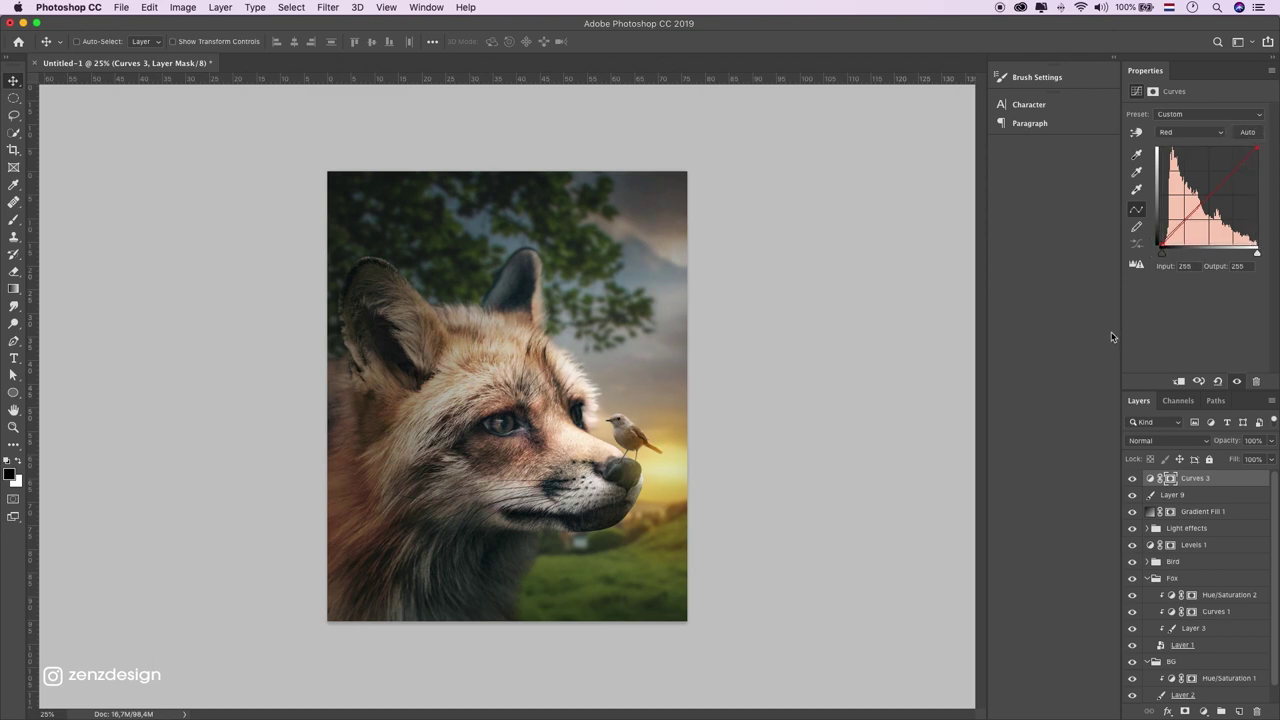
drag(1250, 150, 1253, 147)
click(1132, 478)
click(1132, 478)
click(1203, 711)
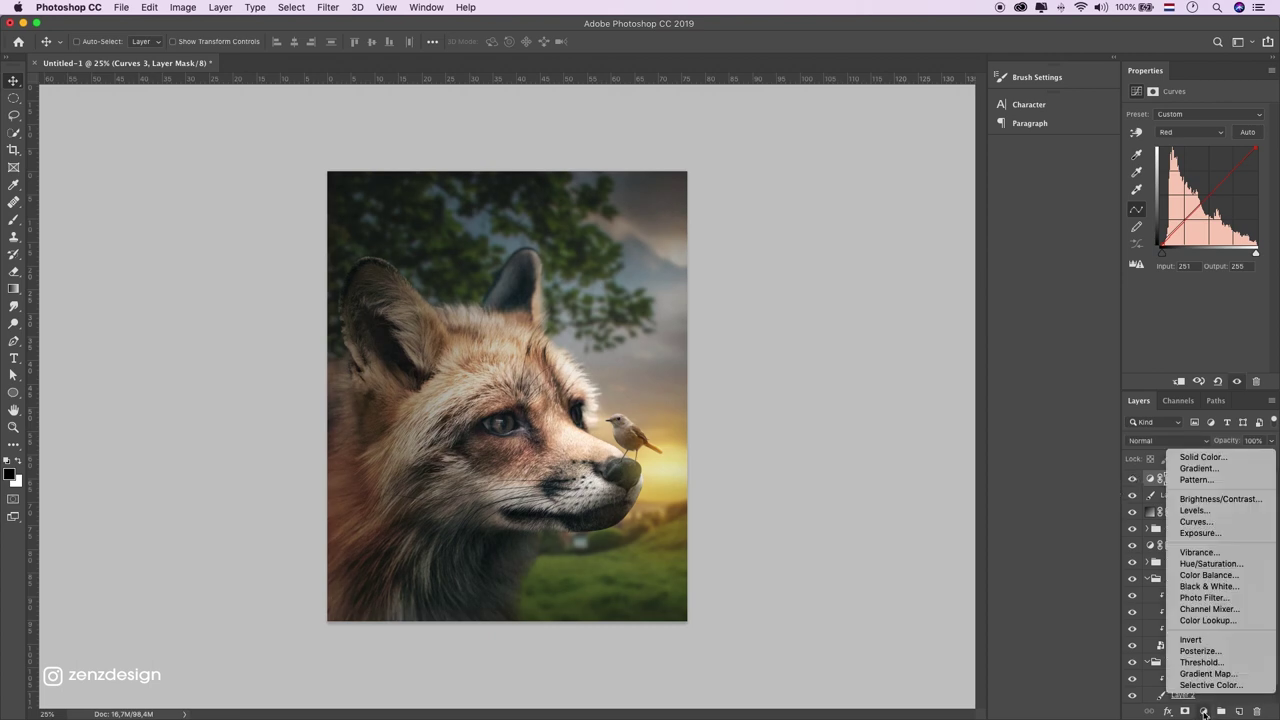
Add Color Balance with Cyan–Red -7 and Yellow–Blue +4 at 71% opacity
click(1245, 578)
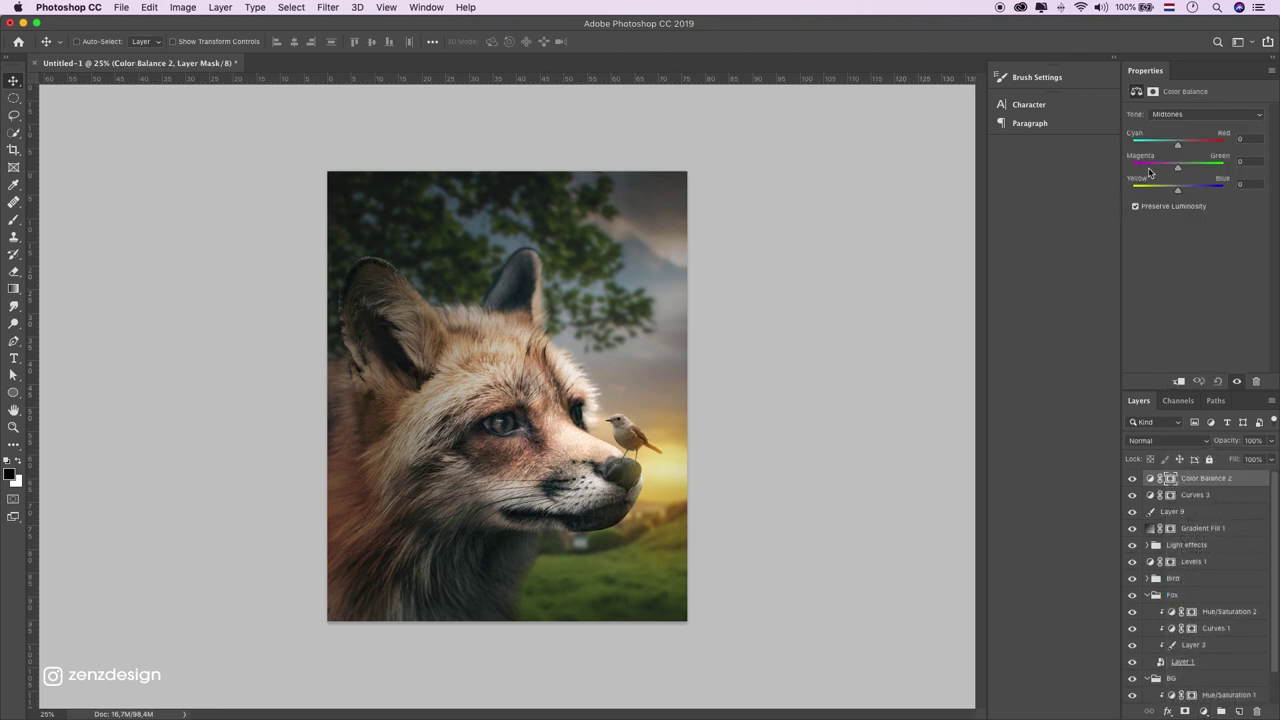
drag(1182, 147, 1175, 146)
drag(1180, 193, 1182, 194)
click(1131, 480)
click(1131, 482)
drag(1271, 440, 1257, 460)
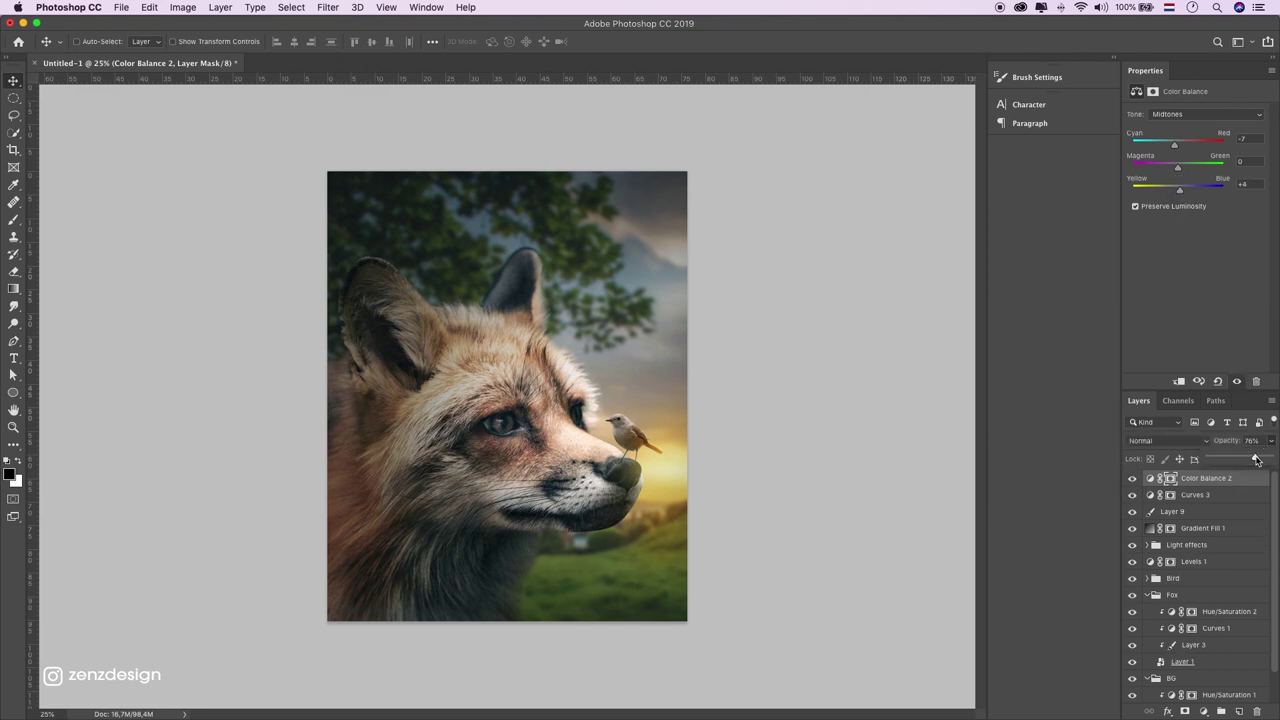
click(1133, 480)
click(1133, 480)
click(1206, 713)
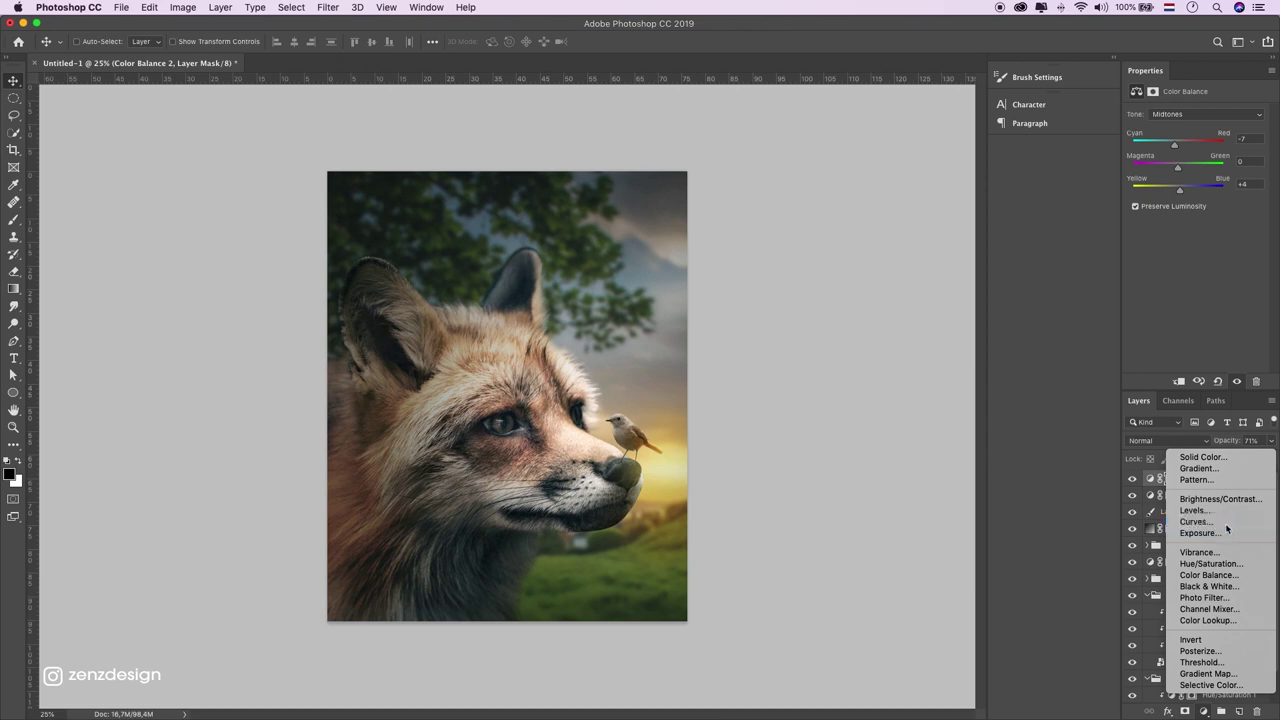
Add a Curves layer with white point at input 241 and black point at 8
click(1200, 521)
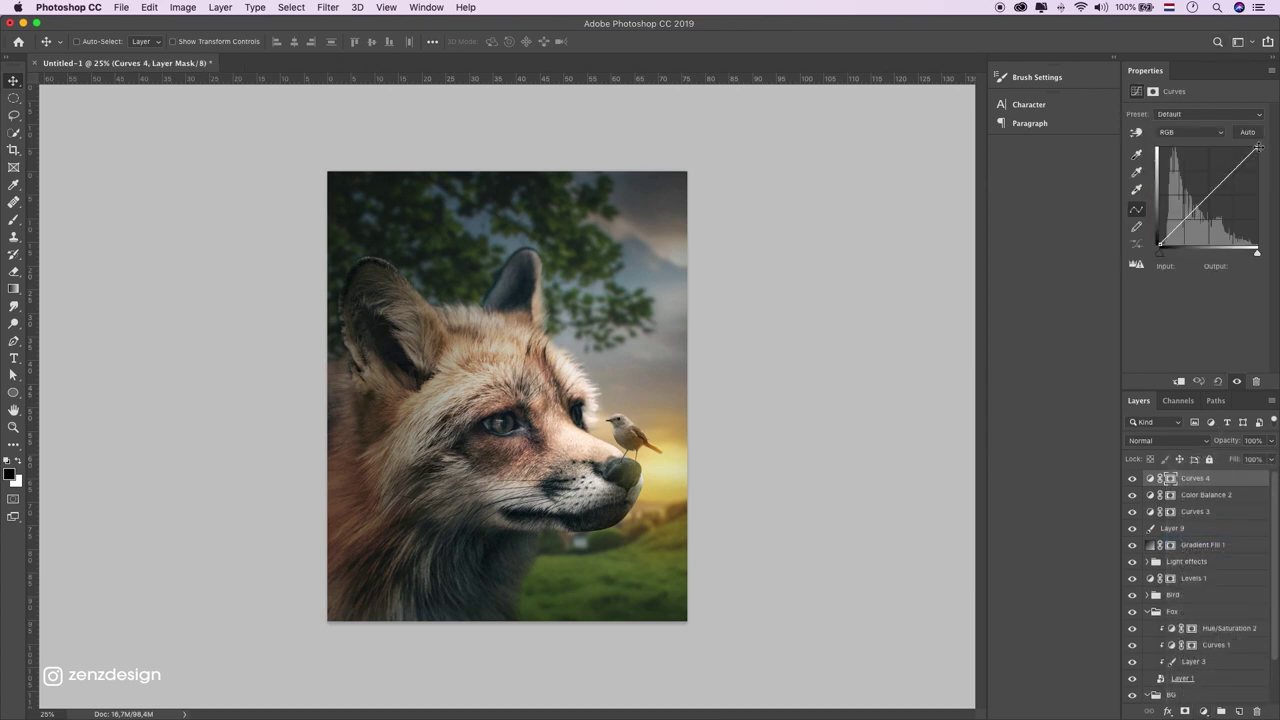
drag(1258, 148, 1250, 149)
drag(1160, 249, 1163, 247)
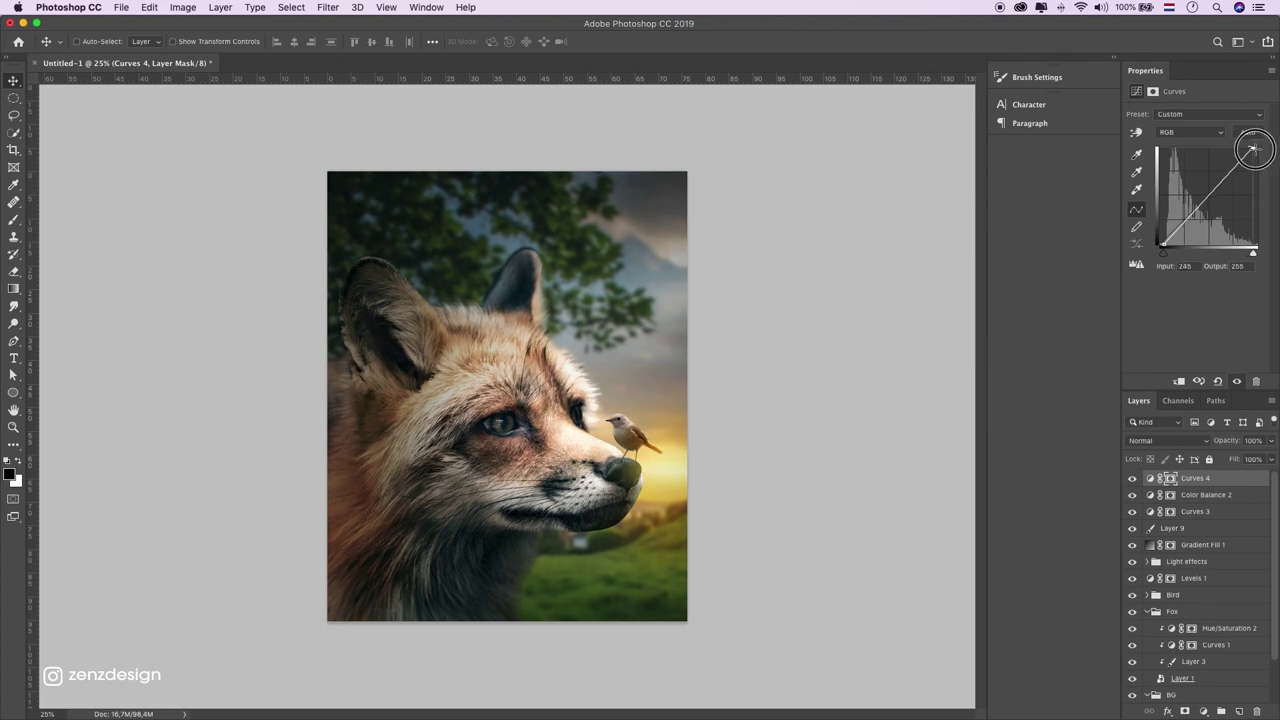
drag(1250, 148, 1252, 148)
click(779, 240)
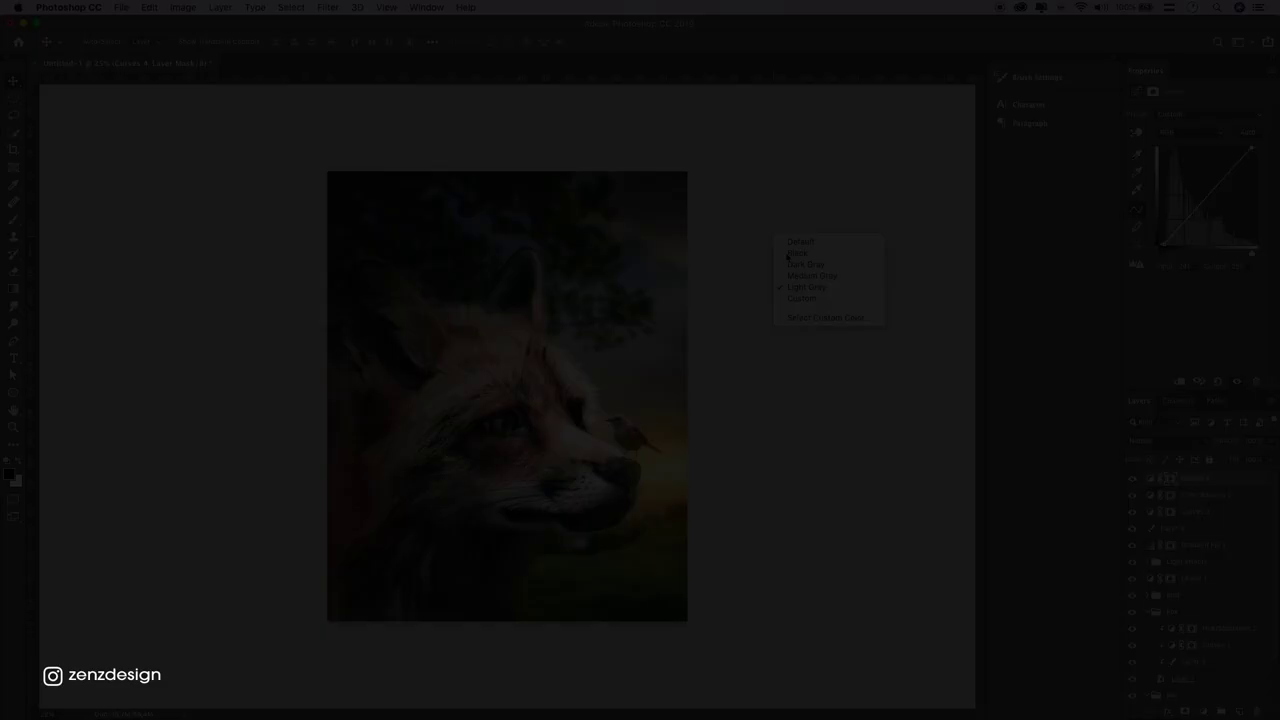